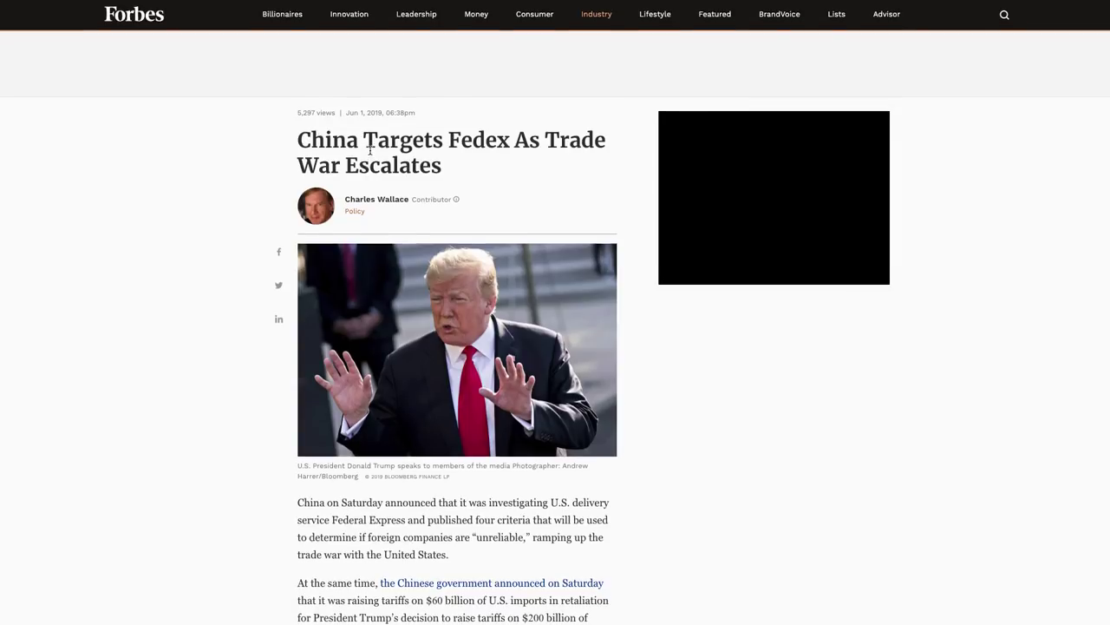
scroll(425, 483, "down", 2)
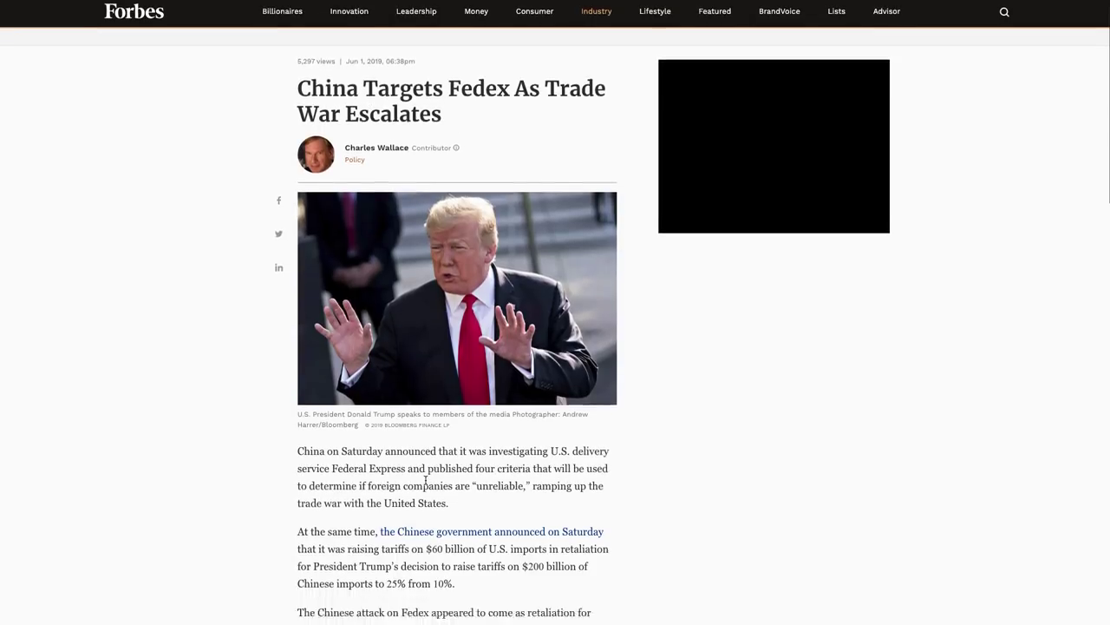
scroll(425, 481, "up", 2)
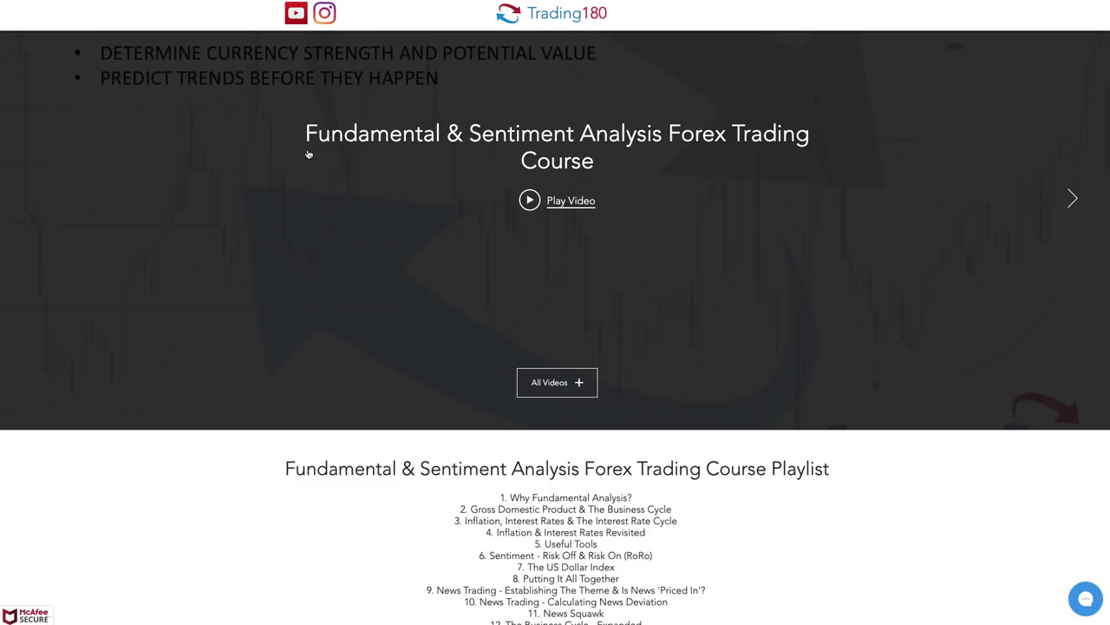
Show all videos of the Fundamental & Sentiment Analysis Forex Trading Course and look through its video thumbnails and playlist.
scroll(372, 191, "up", 2)
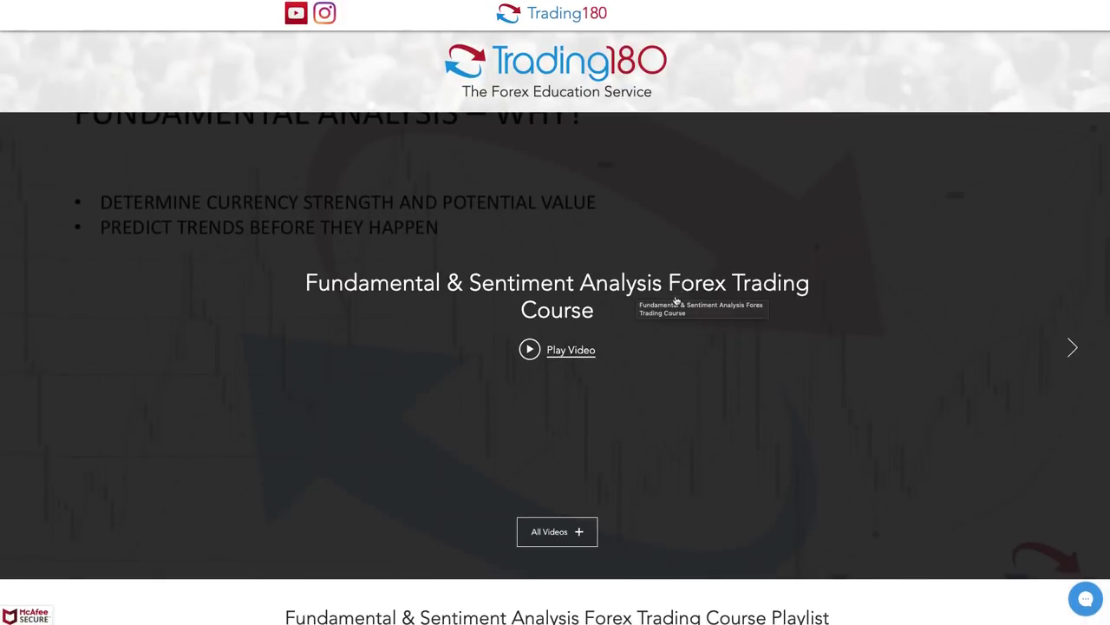
scroll(608, 330, "down", 2)
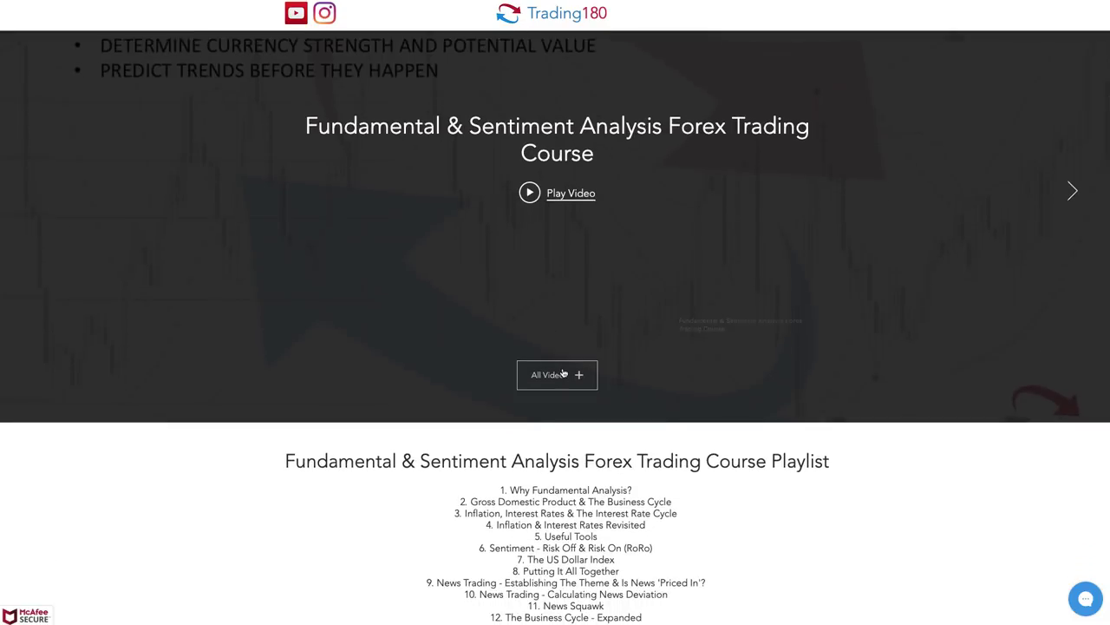
left_click(548, 373)
scroll(347, 400, "down", 1)
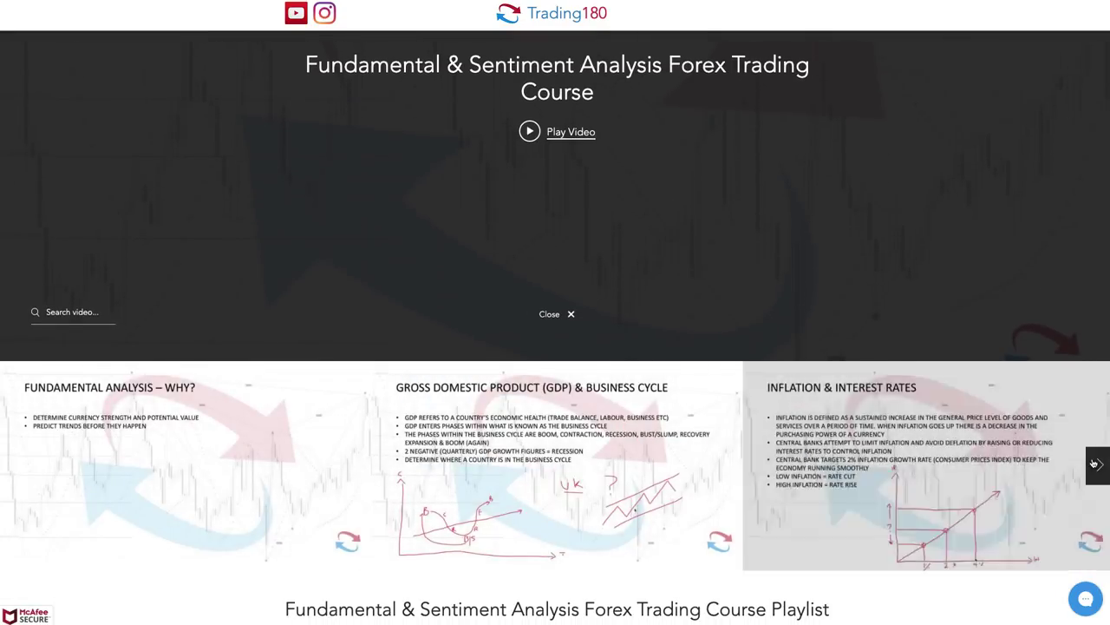
left_click(1095, 462)
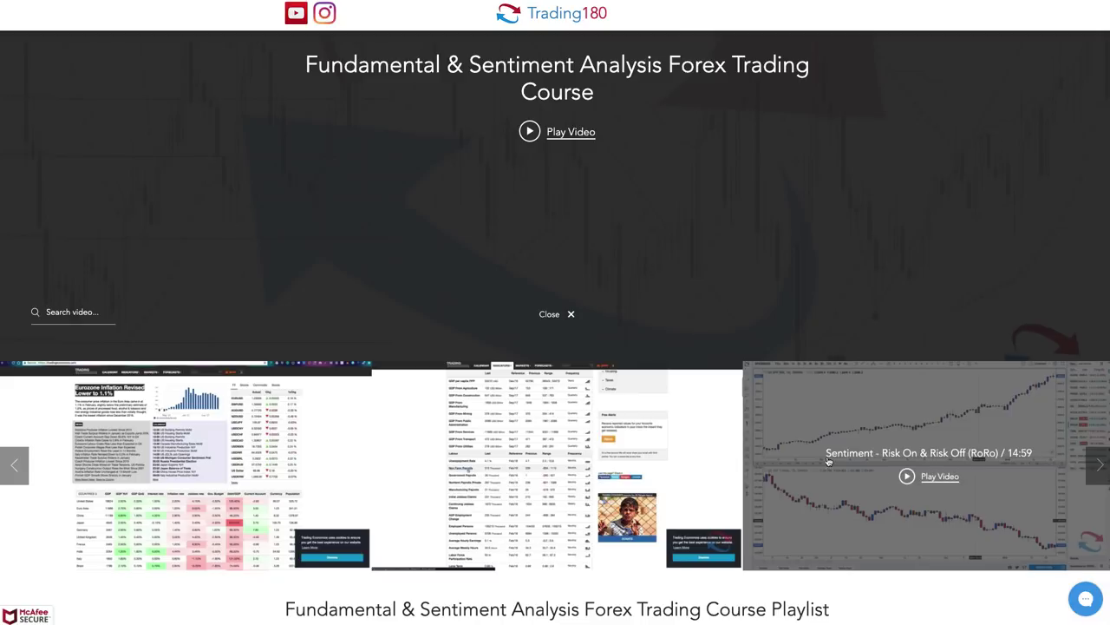
scroll(793, 461, "down", 1)
scroll(794, 461, "down", 5)
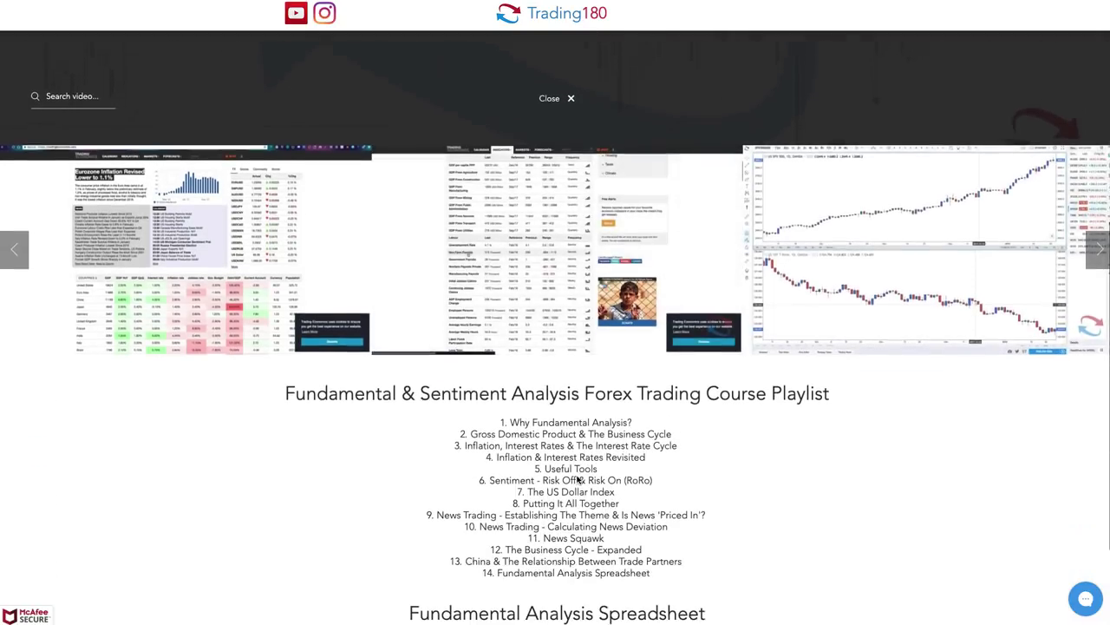
scroll(556, 453, "down", 1)
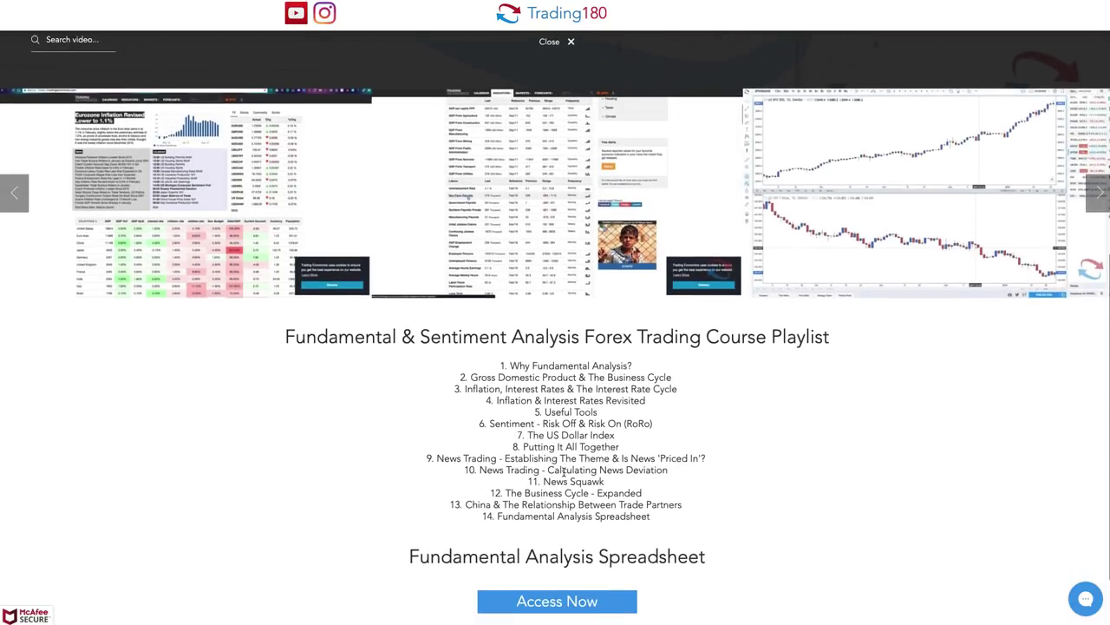
scroll(564, 473, "up", 6)
scroll(564, 473, "up", 5)
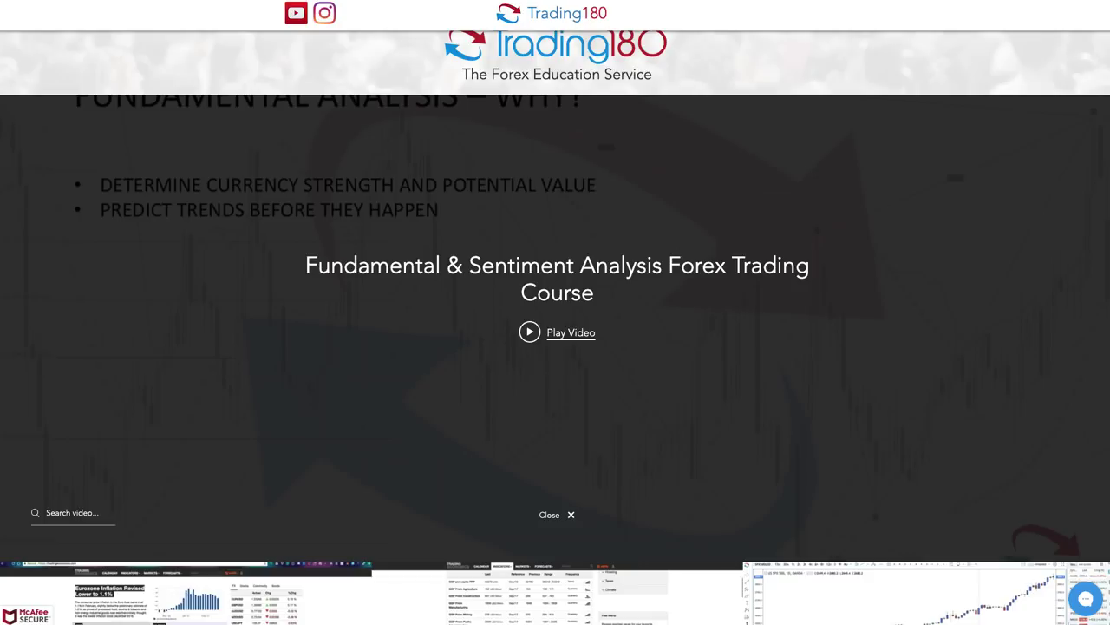
scroll(434, 249, "down", 5)
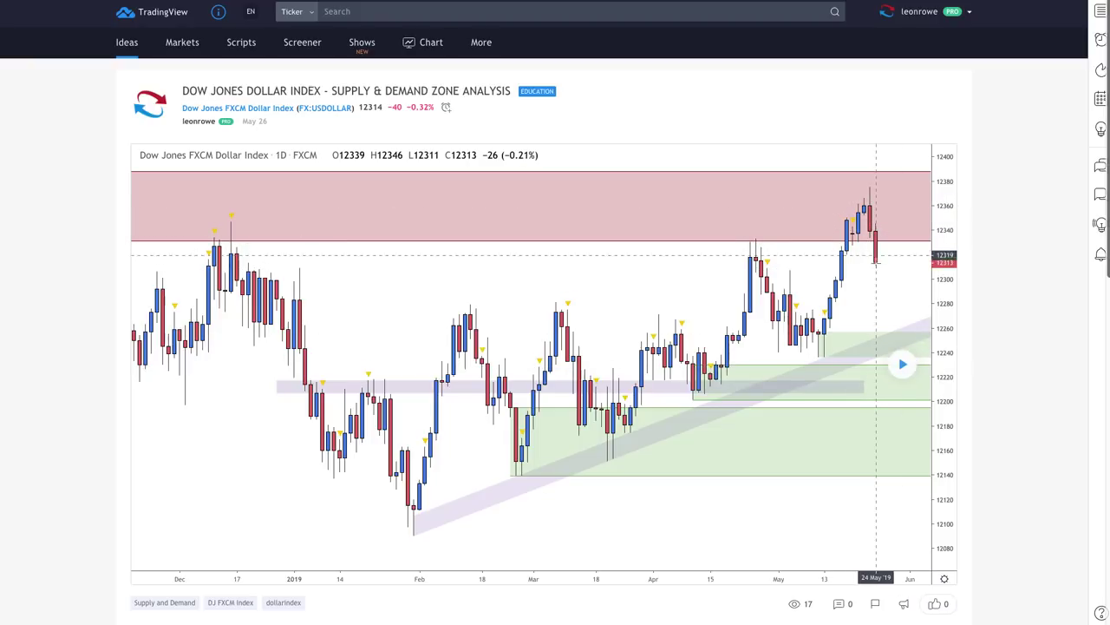
Play forward the published Dow Jones Dollar Index supply and demand zone analysis.
left_click(902, 365)
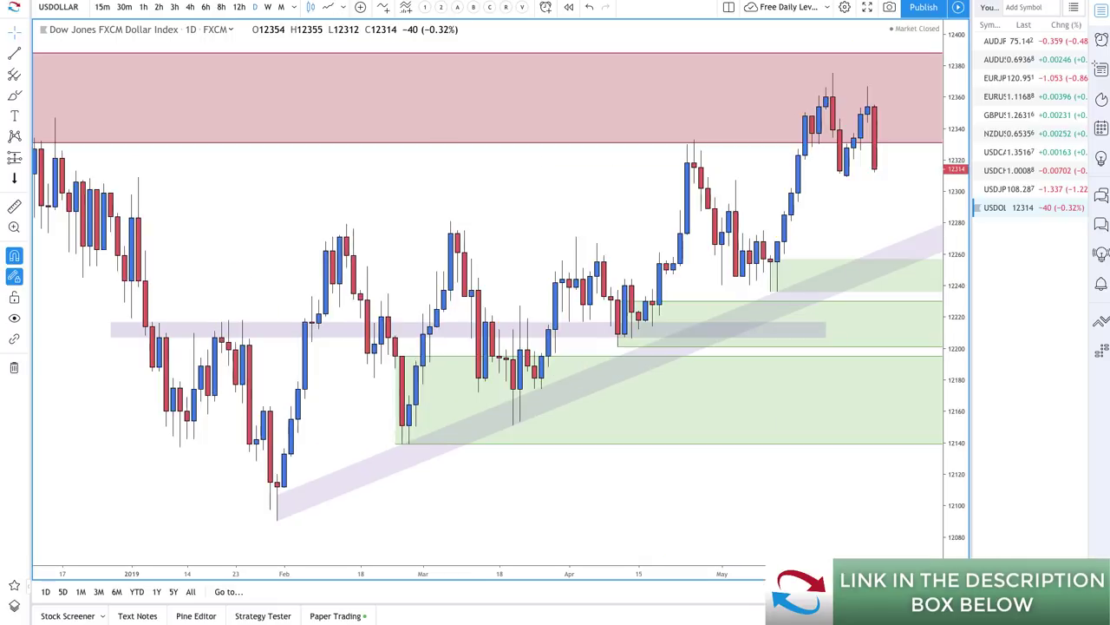
Draw an arrow on the USDOLLAR daily chart from the last candle's close at 12314 down to about 12253 in the upper demand zone.
scroll(676, 241, "up", 3)
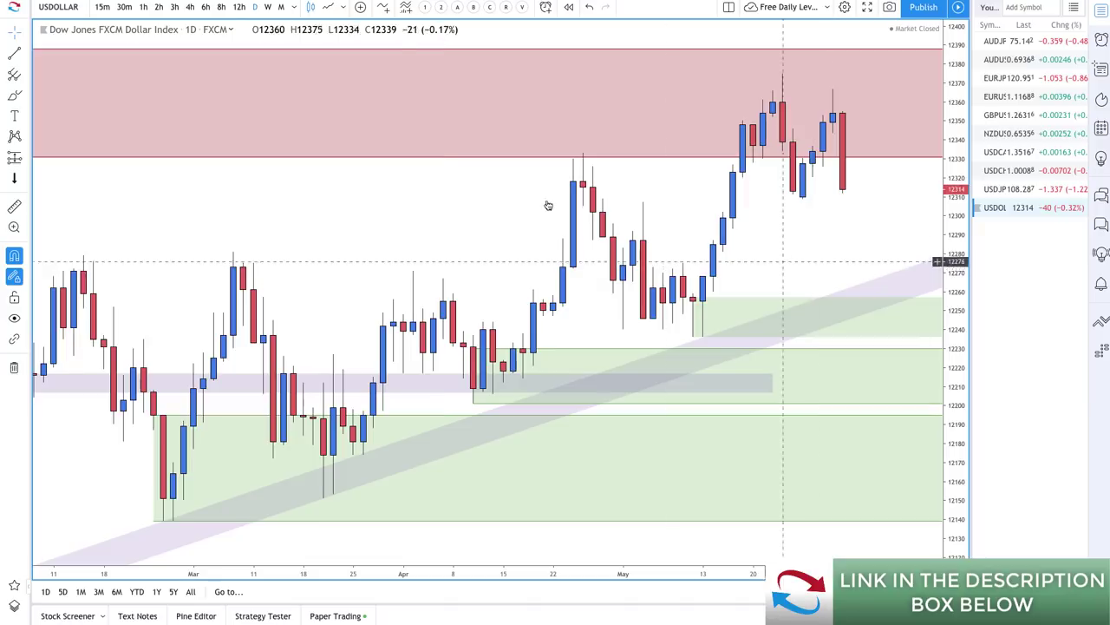
left_click(28, 56)
left_click(59, 211)
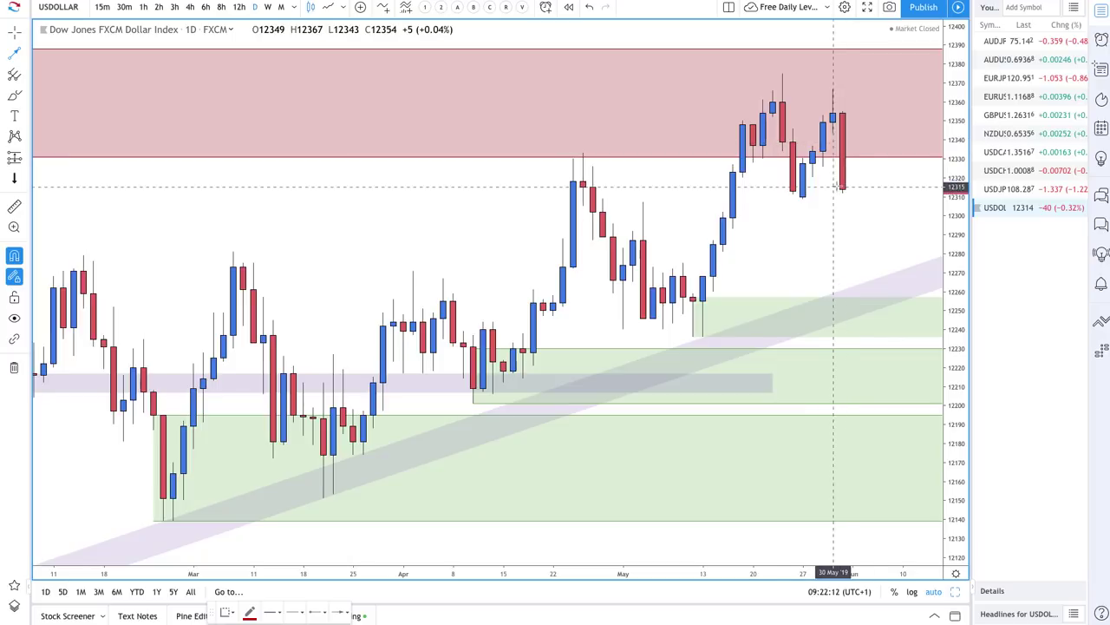
scroll(842, 136, "down", 3)
scroll(840, 136, "down", 5)
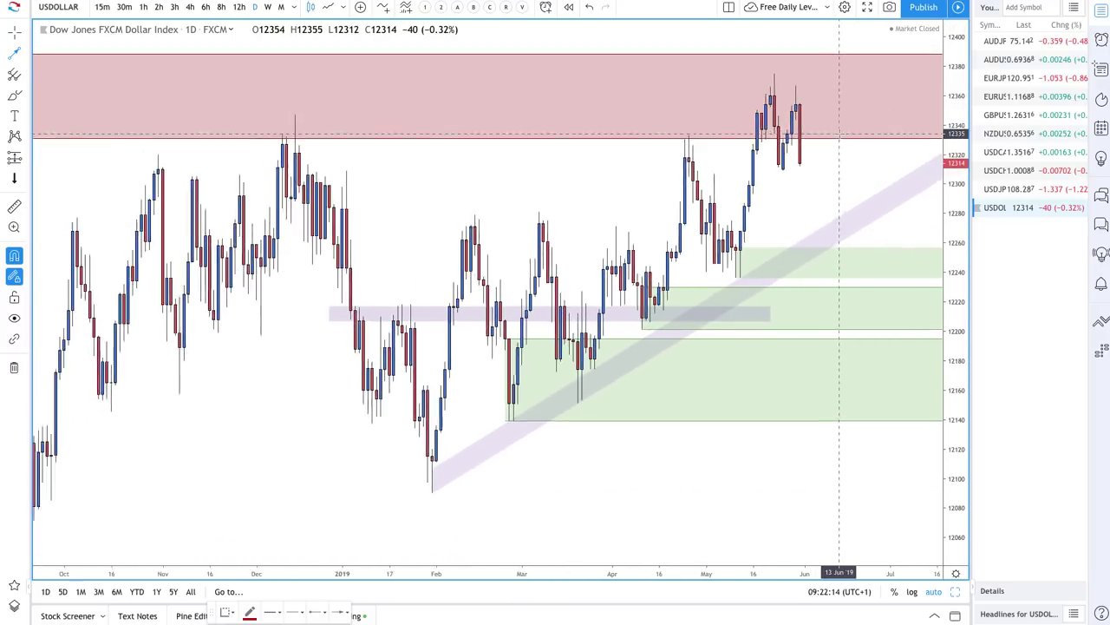
scroll(790, 134, "down", 5)
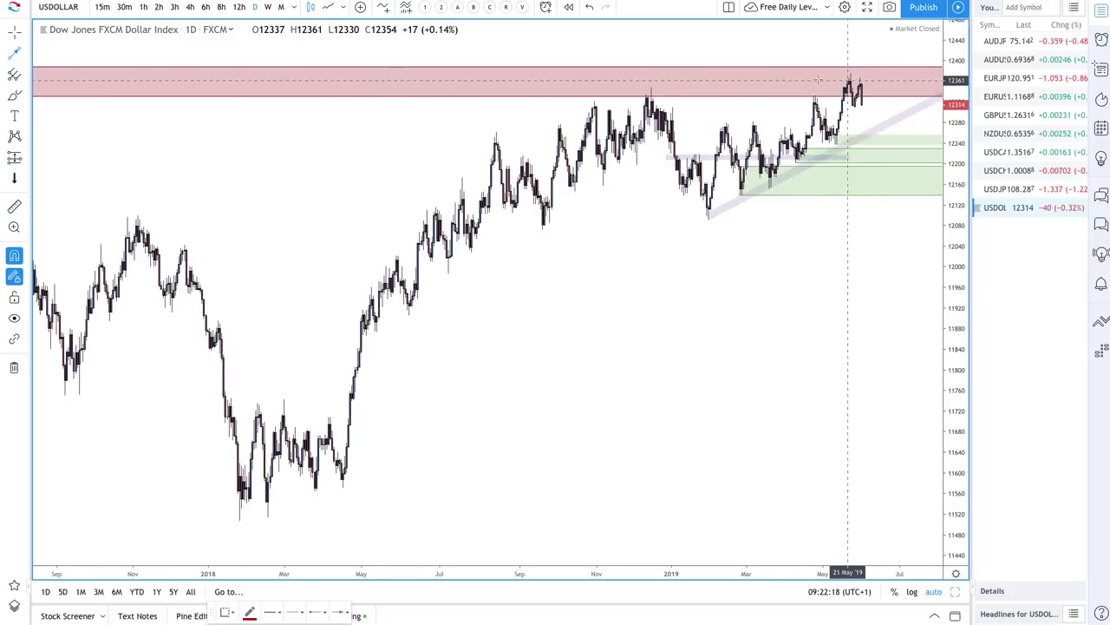
scroll(824, 89, "up", 6)
scroll(824, 90, "up", 1)
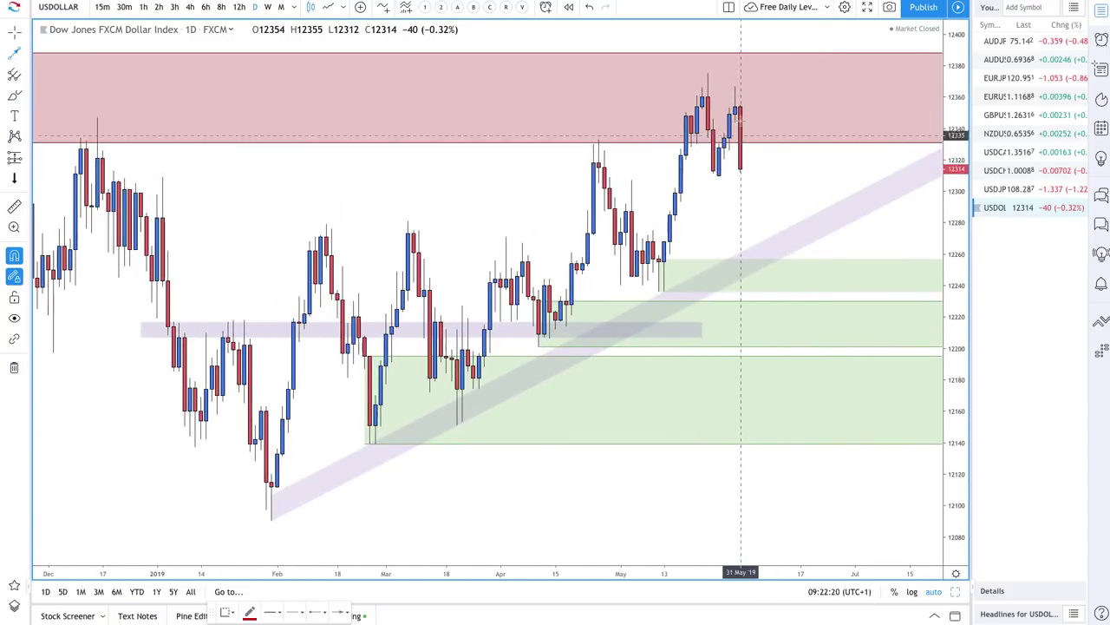
left_click_drag(741, 168, 751, 264)
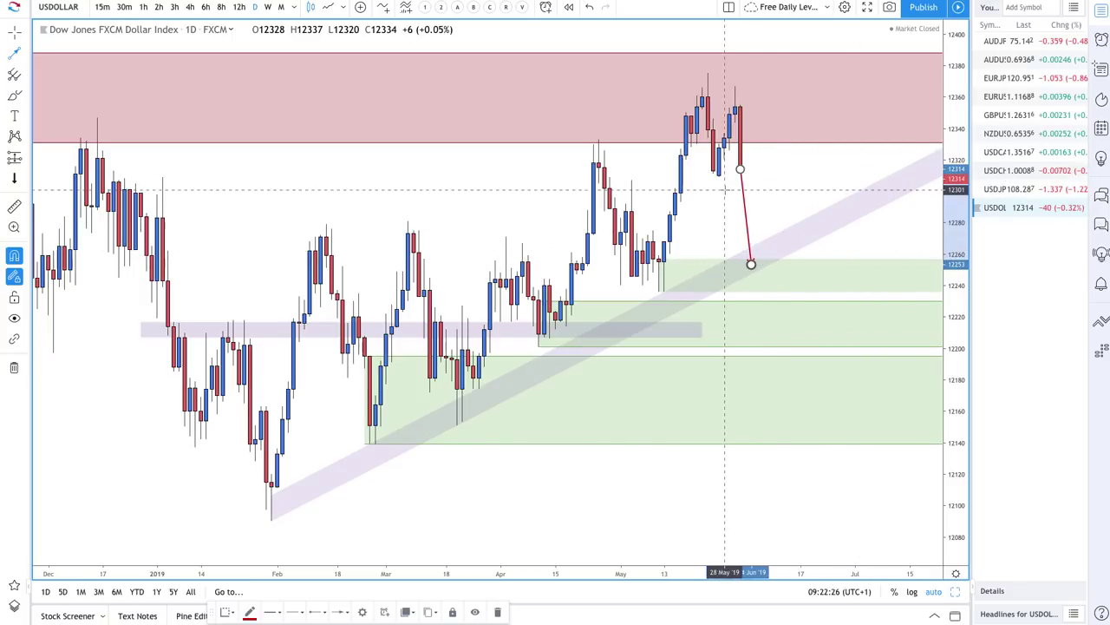
Add two upward arrows, one from the demand zone at about 12252 to 12295, one from about 12312 to 12344 in the supply zone.
left_click(751, 264)
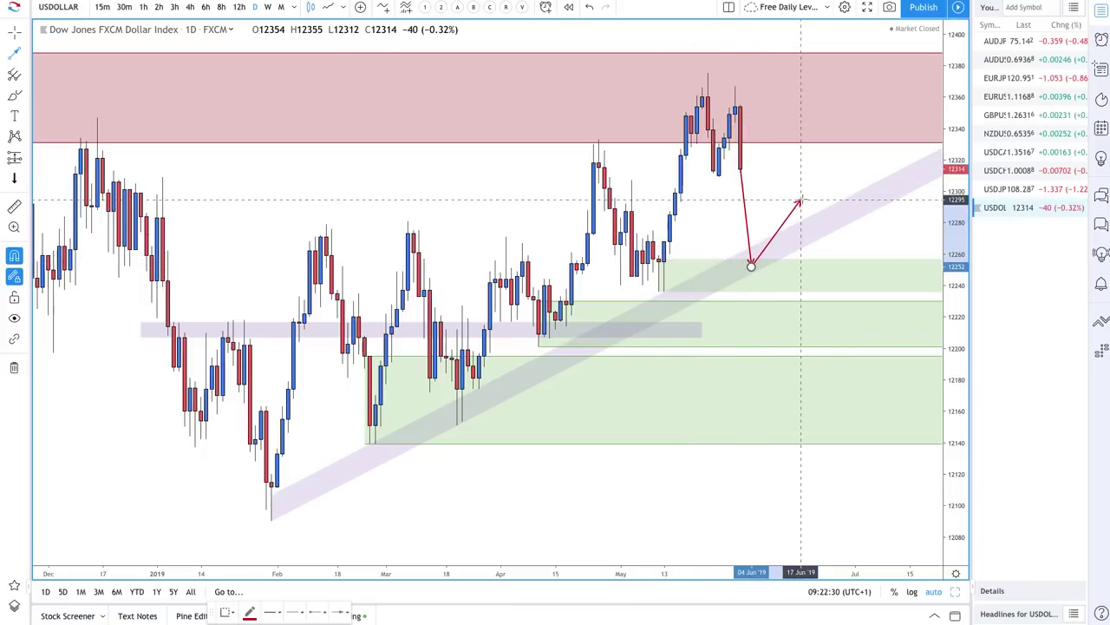
left_click(800, 199)
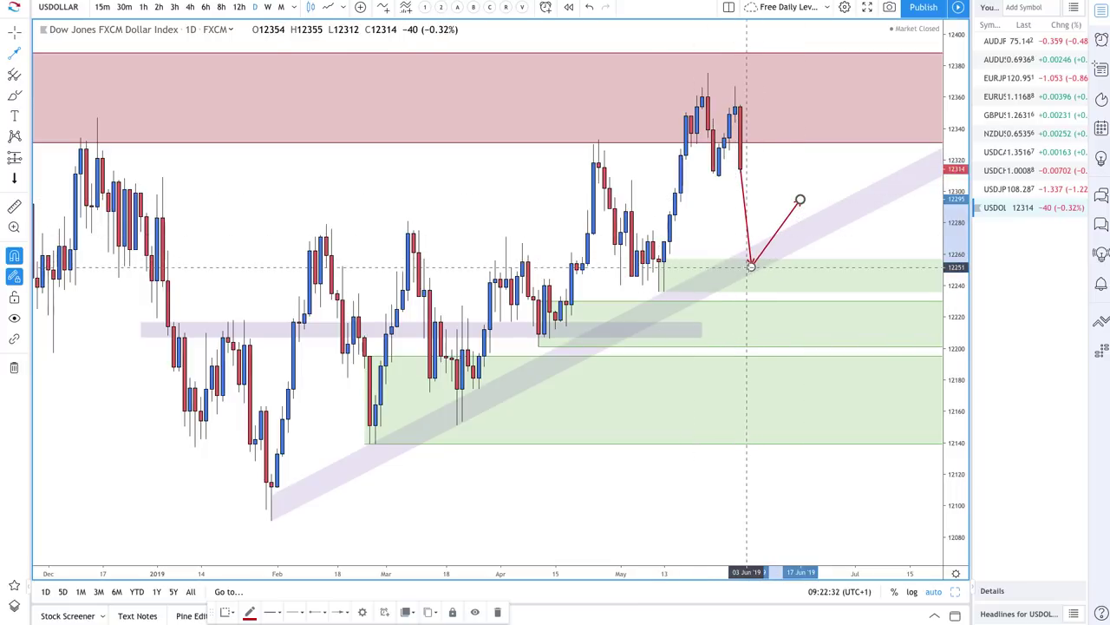
left_click(740, 171)
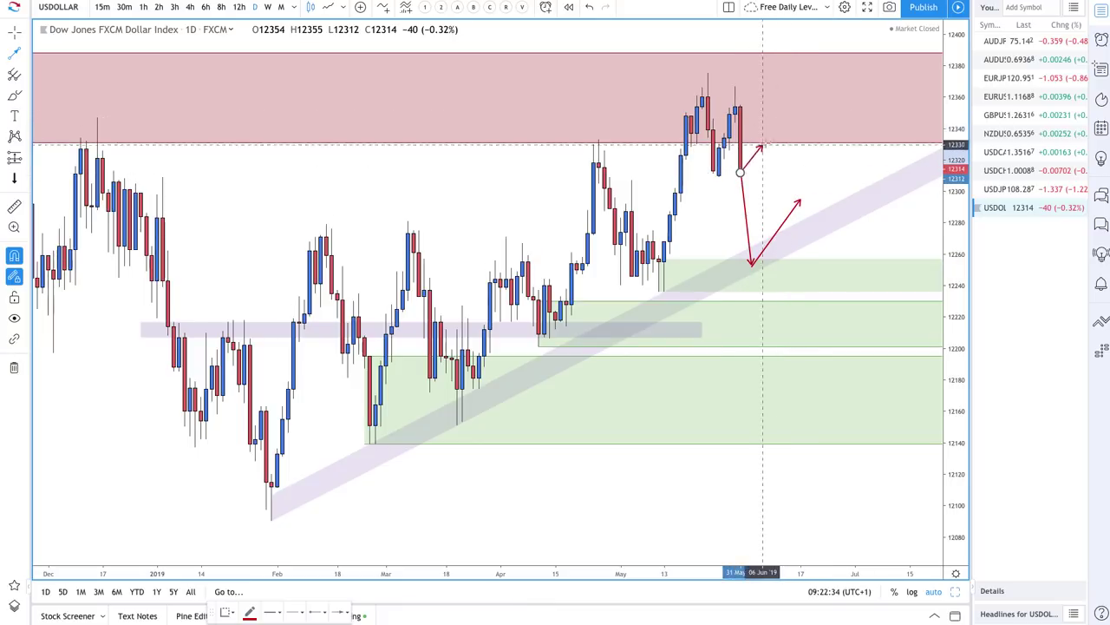
left_click(777, 124)
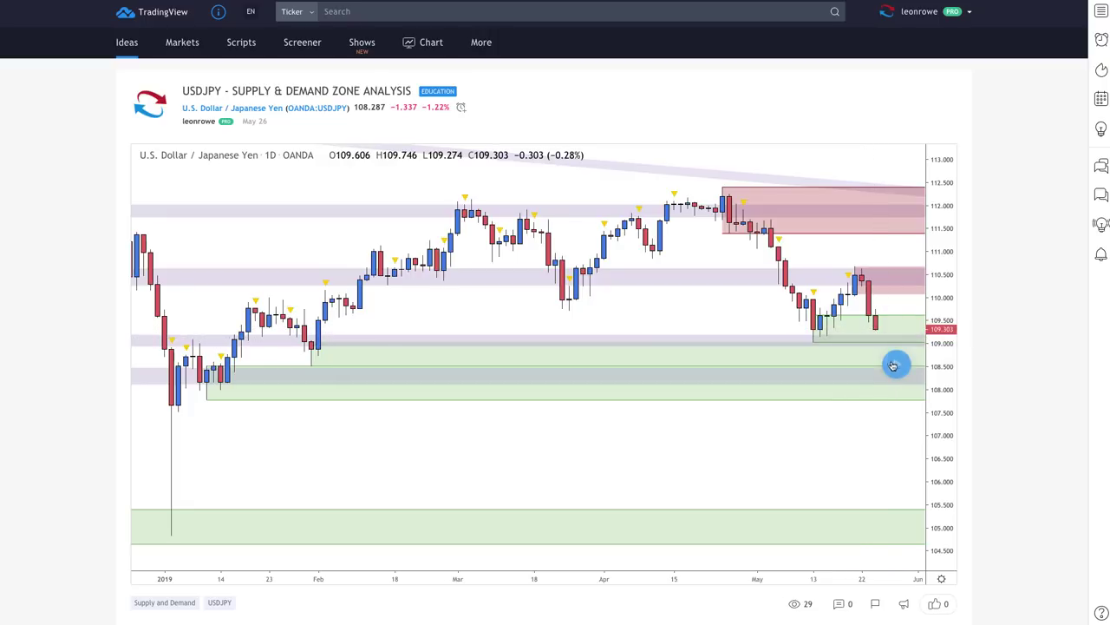
Play forward the published USDJPY supply and demand zone analysis.
left_click(896, 364)
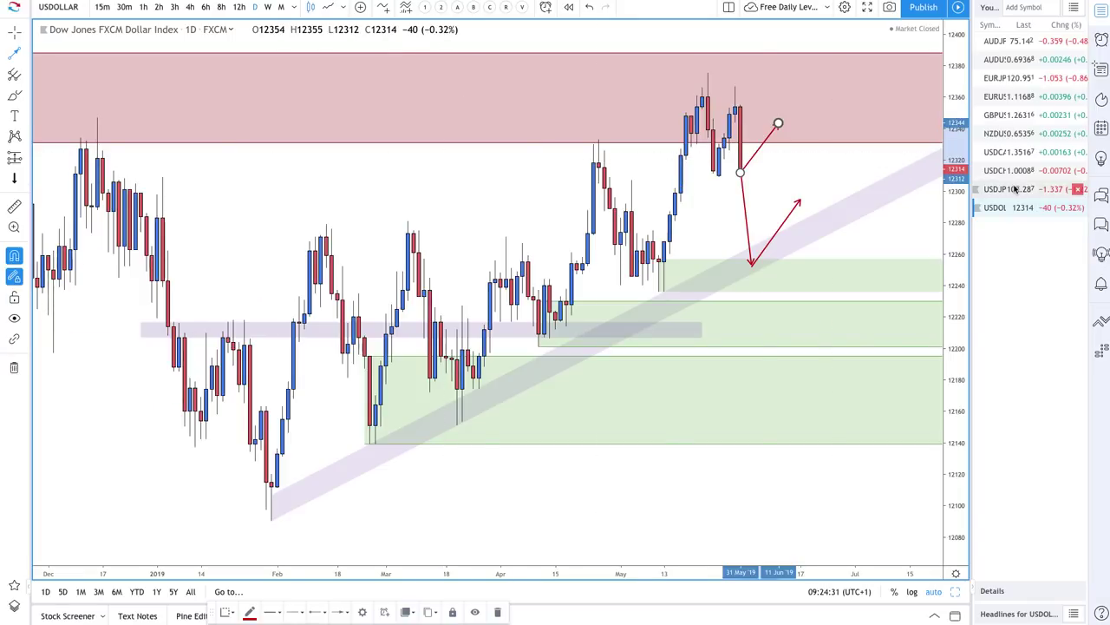
Open the USDJPY chart and remove the two demand zones between about 108.5 and 109.6 and the purple support band just above 109.
left_click(1012, 189)
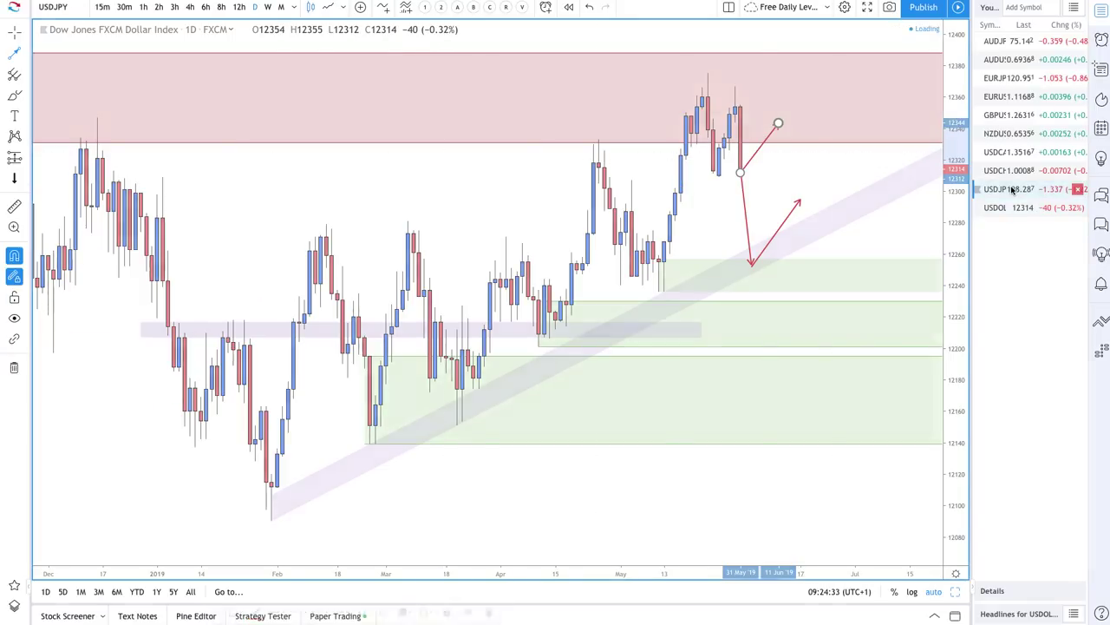
scroll(751, 248, "up", 2)
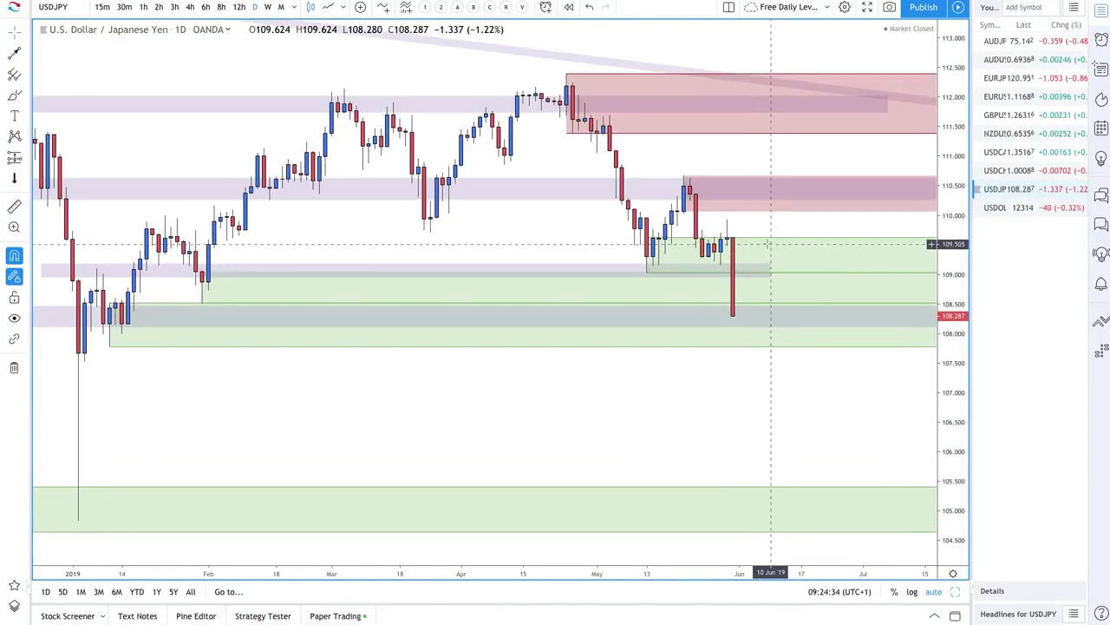
key("ctrl+z")
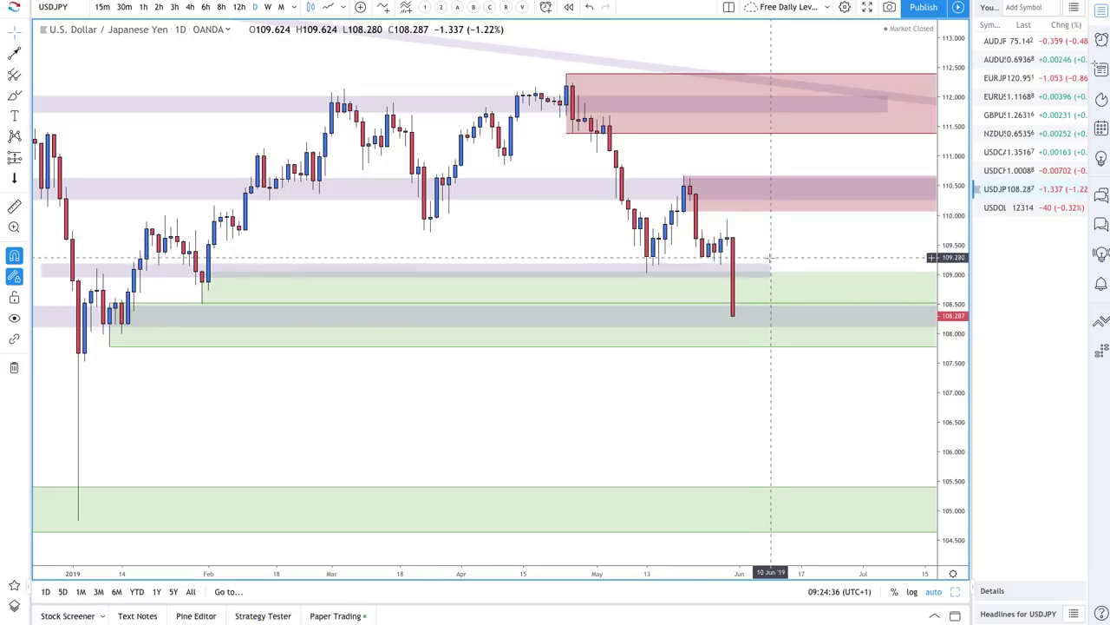
key("ctrl+z")
left_click(758, 268)
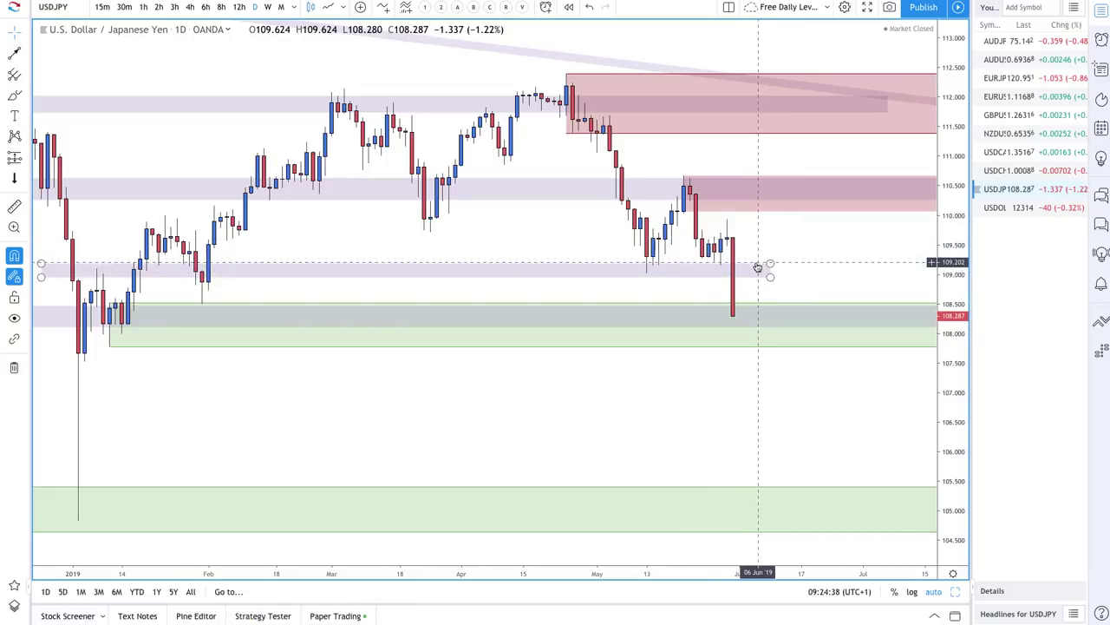
key("Delete")
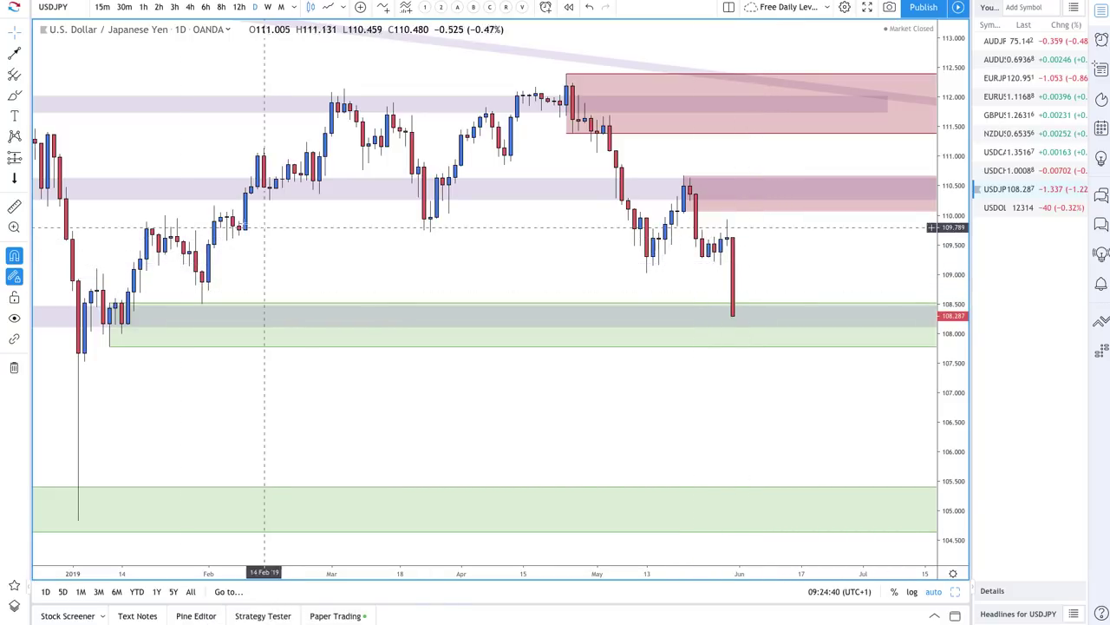
Draw an arrow from the last USDJPY candle's low at 108.280 up to about 109.309 in mid-June.
left_click(14, 62)
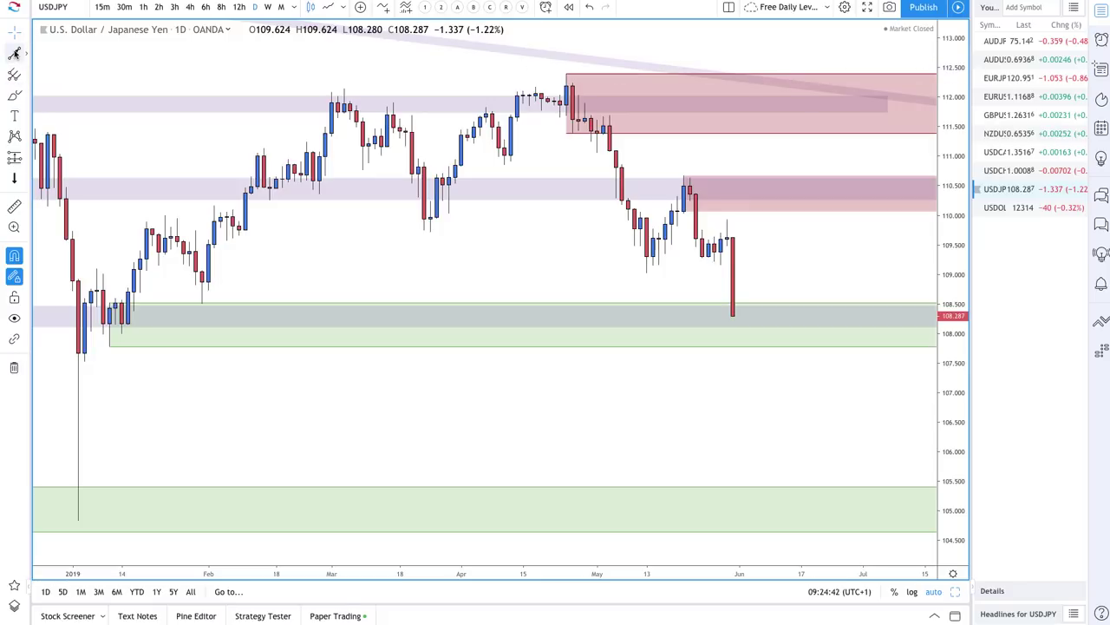
left_click(733, 315)
left_click(800, 257)
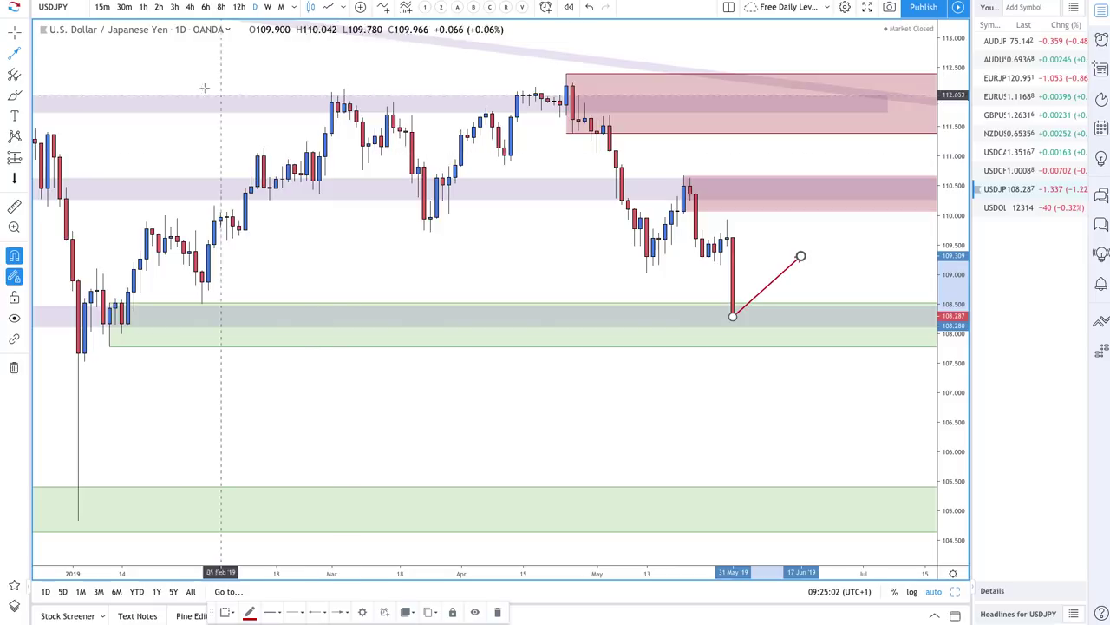
Draw a Fib Retracement zone from 109.591 to 109.926 at the 30 May candle and apply the Supply Zone template to it.
left_click(25, 77)
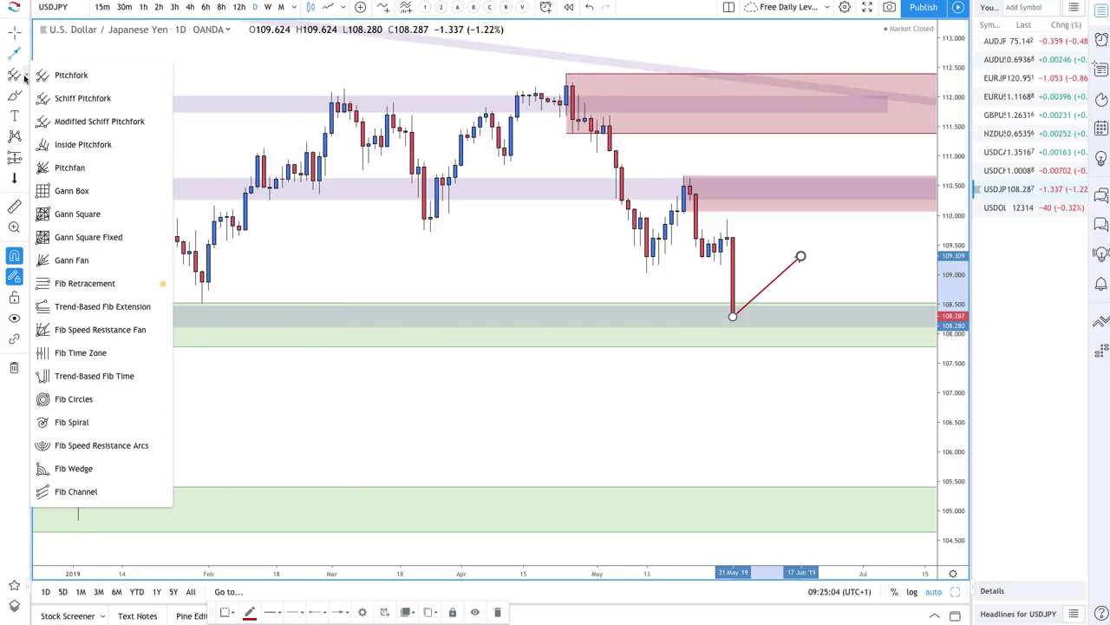
left_click(84, 282)
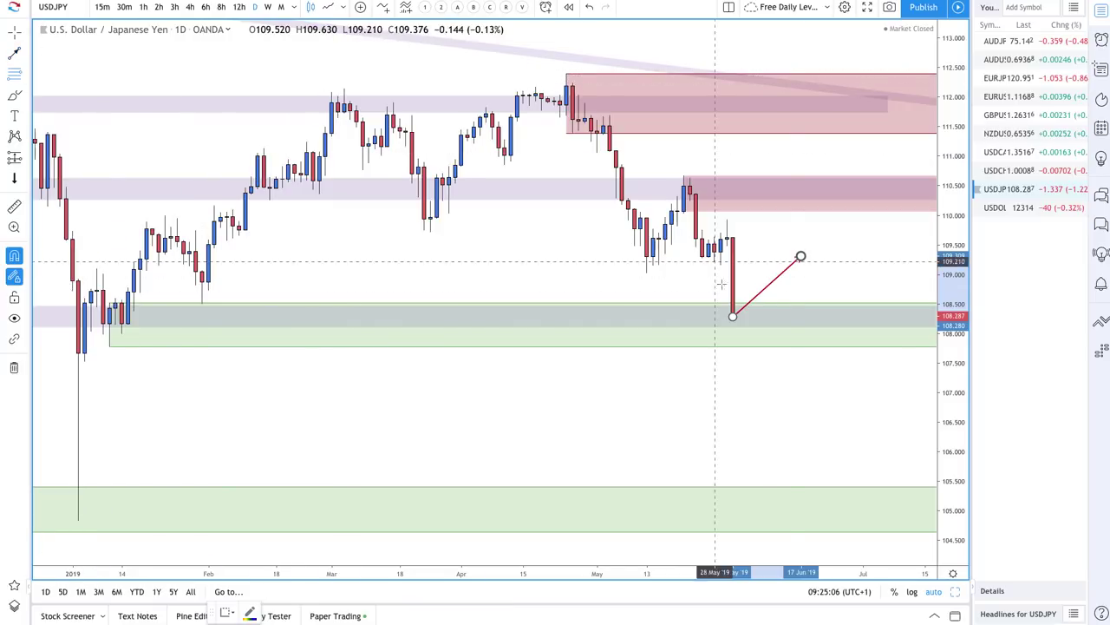
left_click(726, 238)
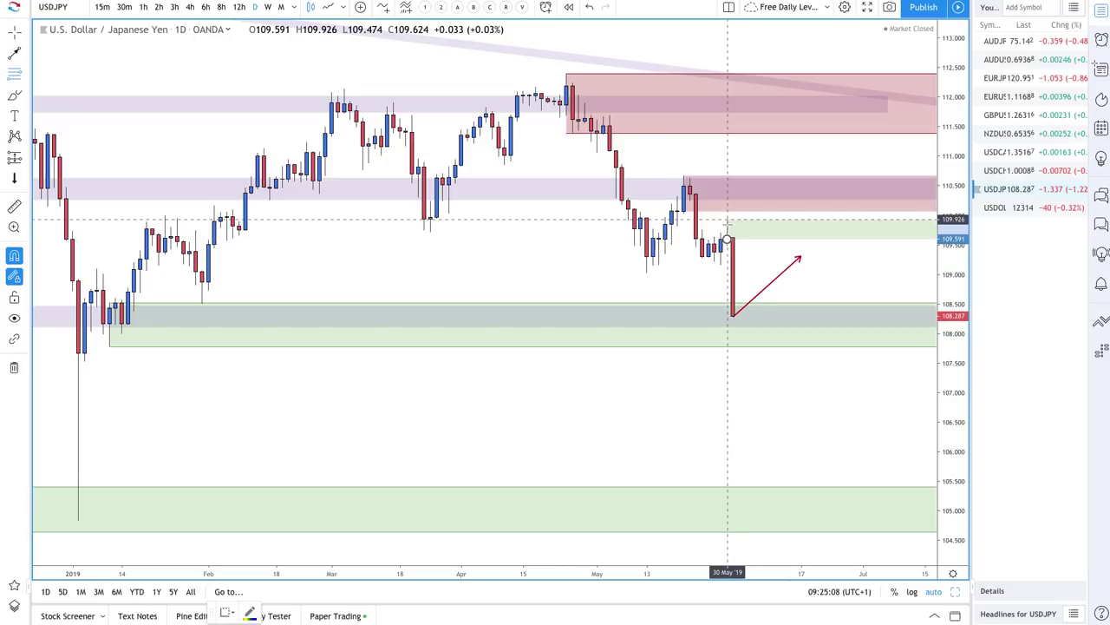
left_click(727, 220)
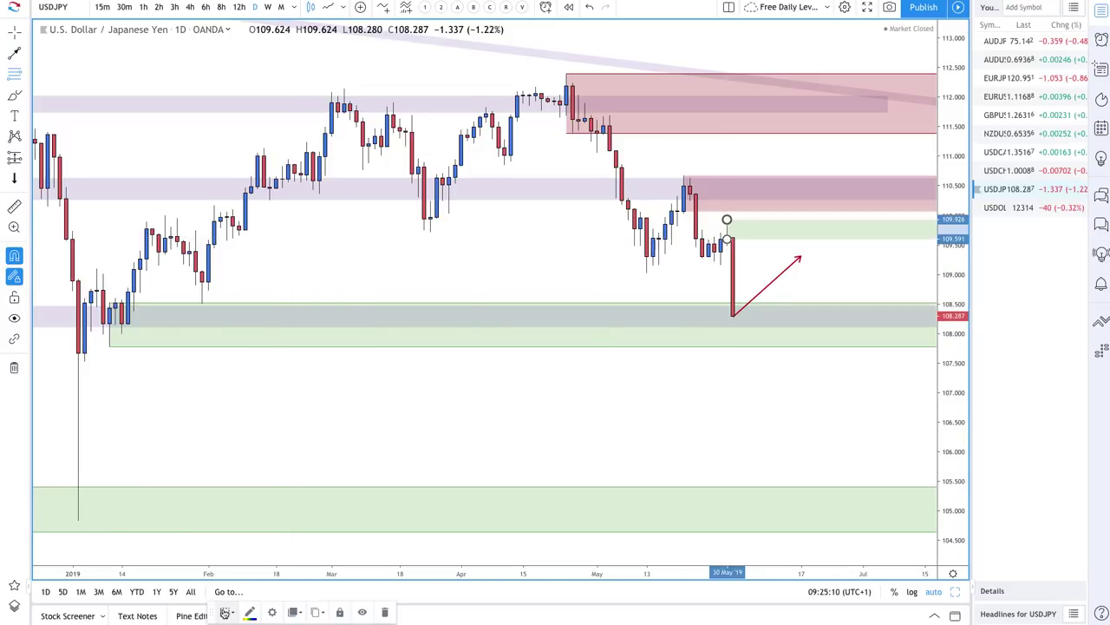
left_click(225, 612)
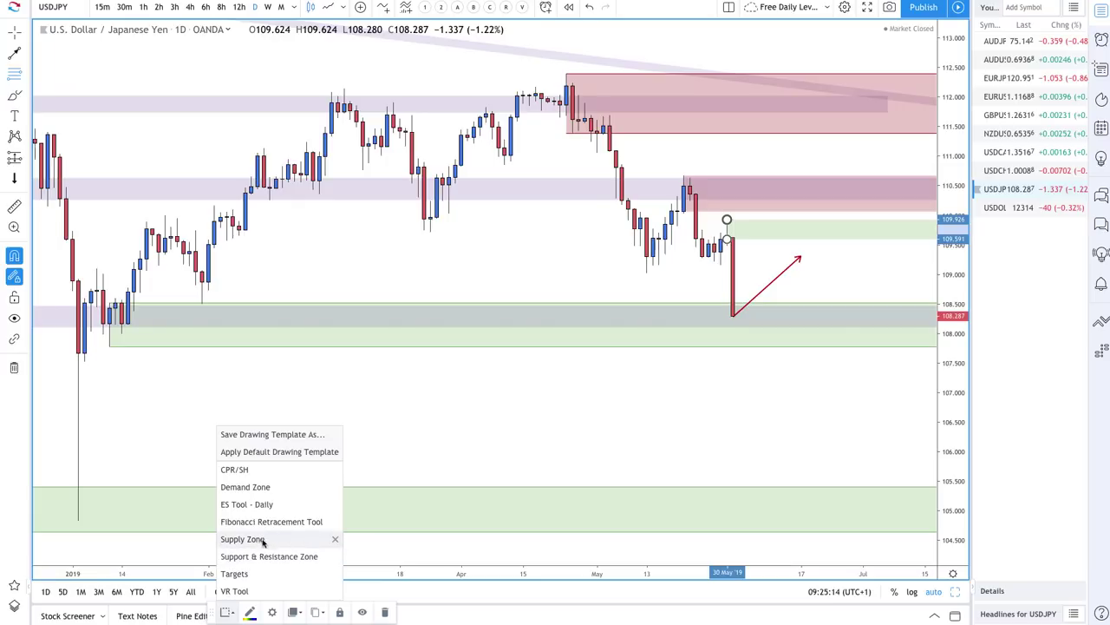
left_click(262, 539)
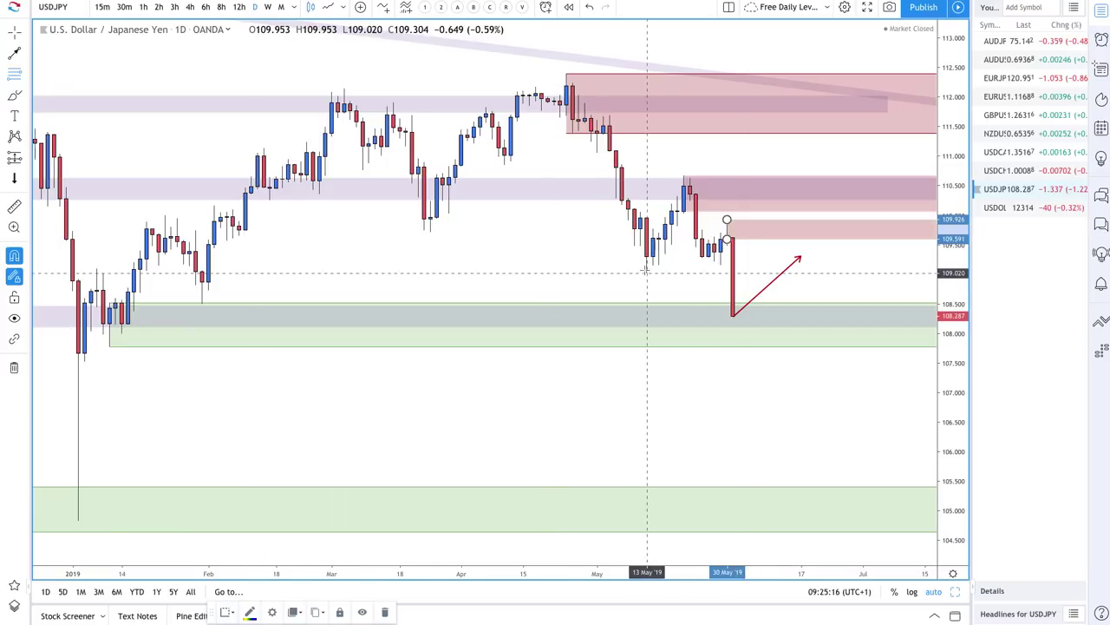
Draw an arrow from 109.725 on 19 June down to 108.894 on 27 June and move the rising arrow's tip to 109.789 on 19 June.
scroll(647, 272, "up", 3)
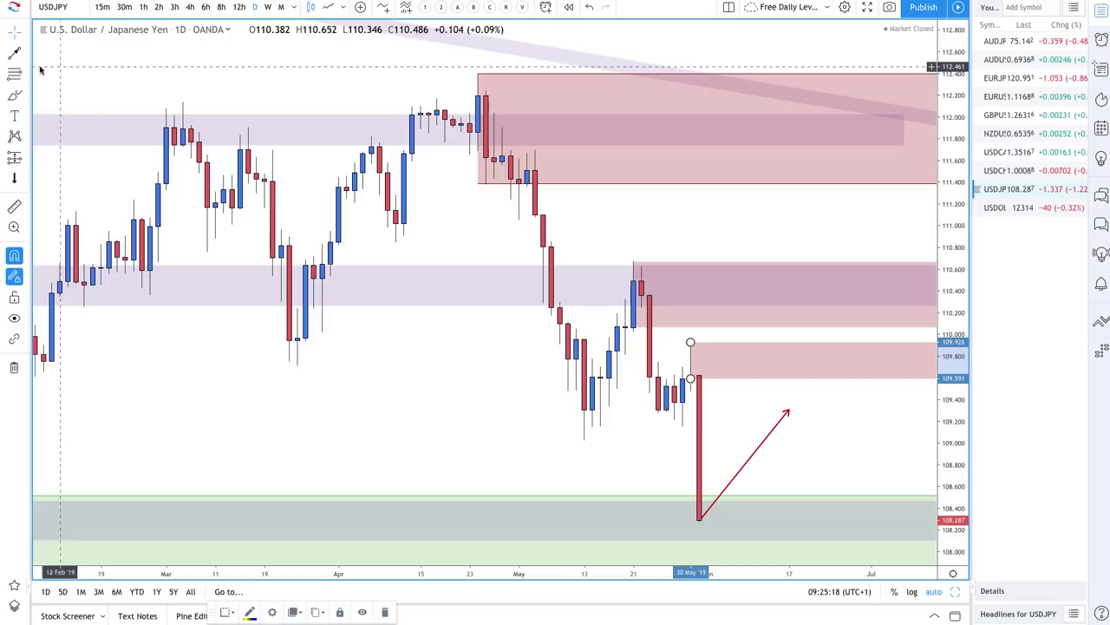
left_click(15, 51)
left_click(806, 365)
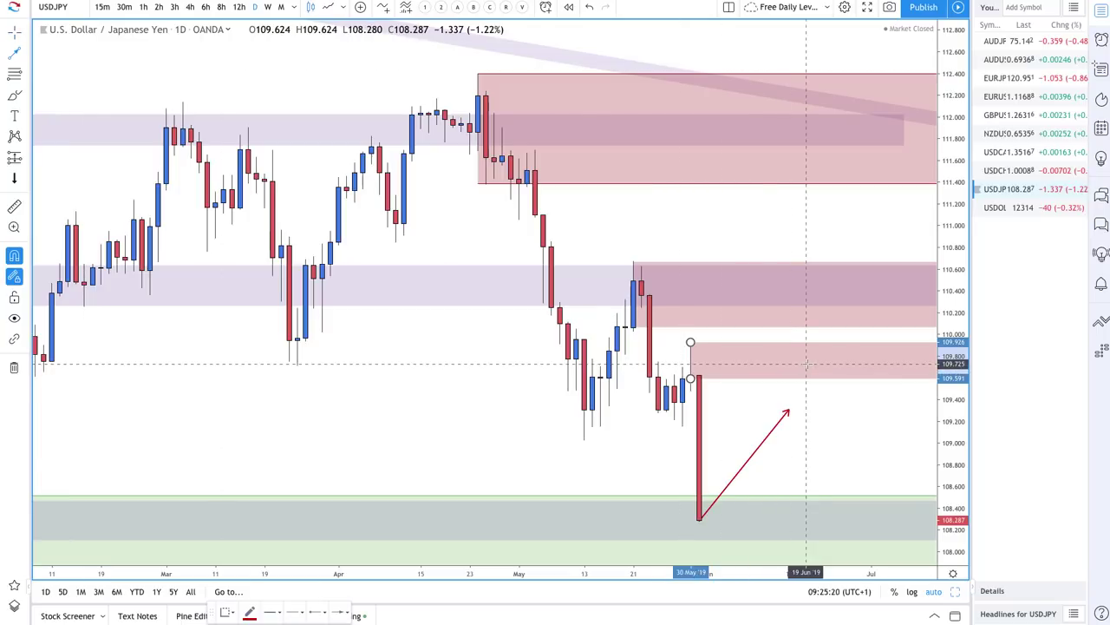
left_click(854, 453)
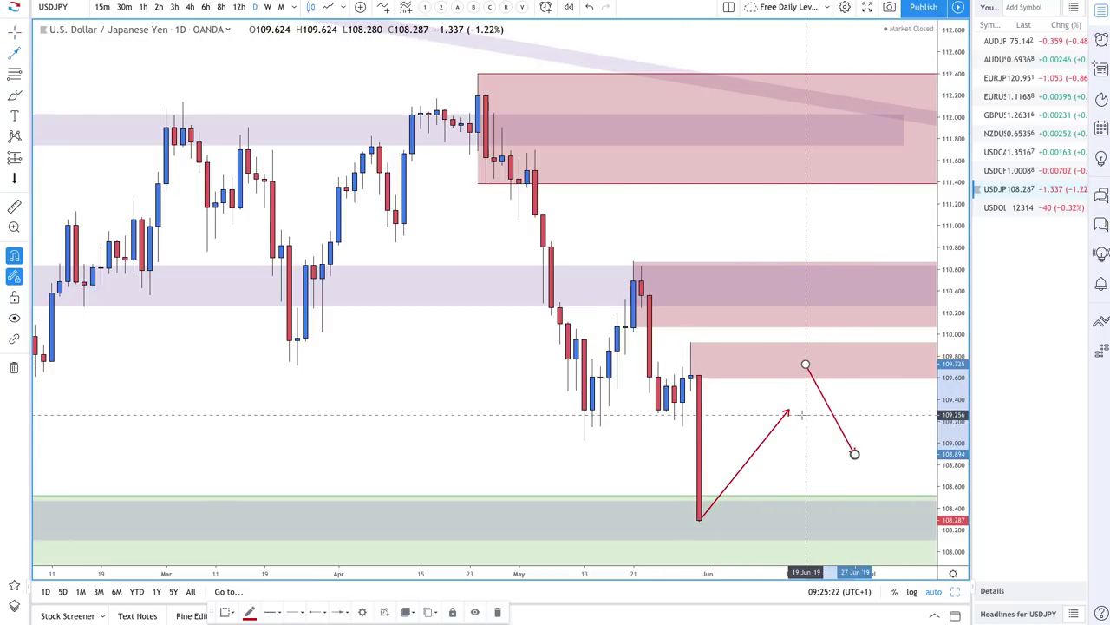
left_click_drag(789, 410, 806, 357)
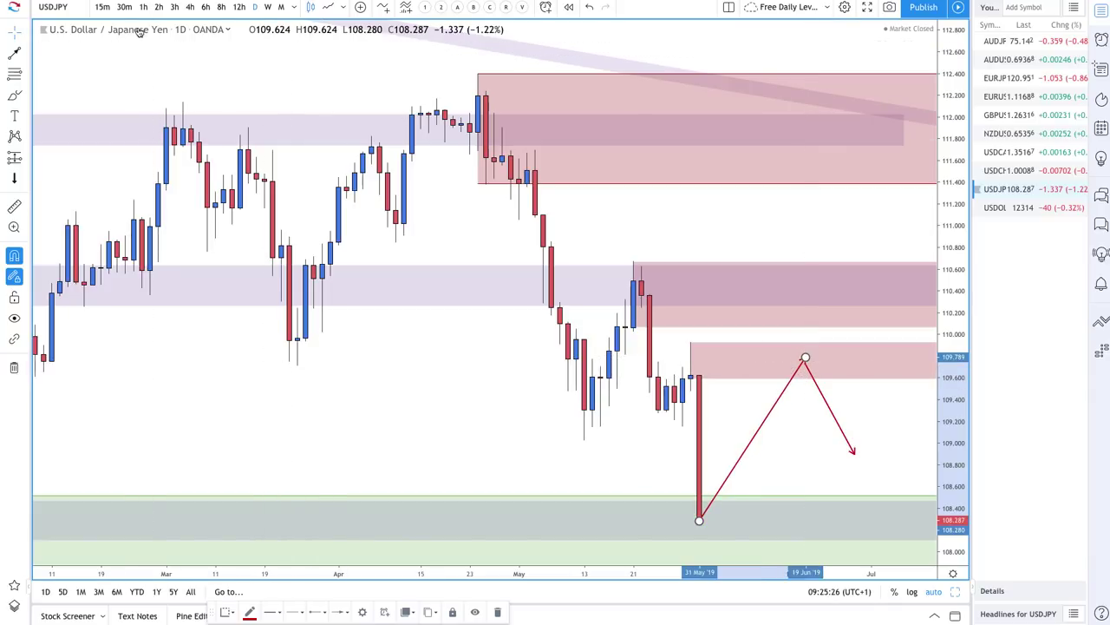
scroll(132, 77, "down", 2)
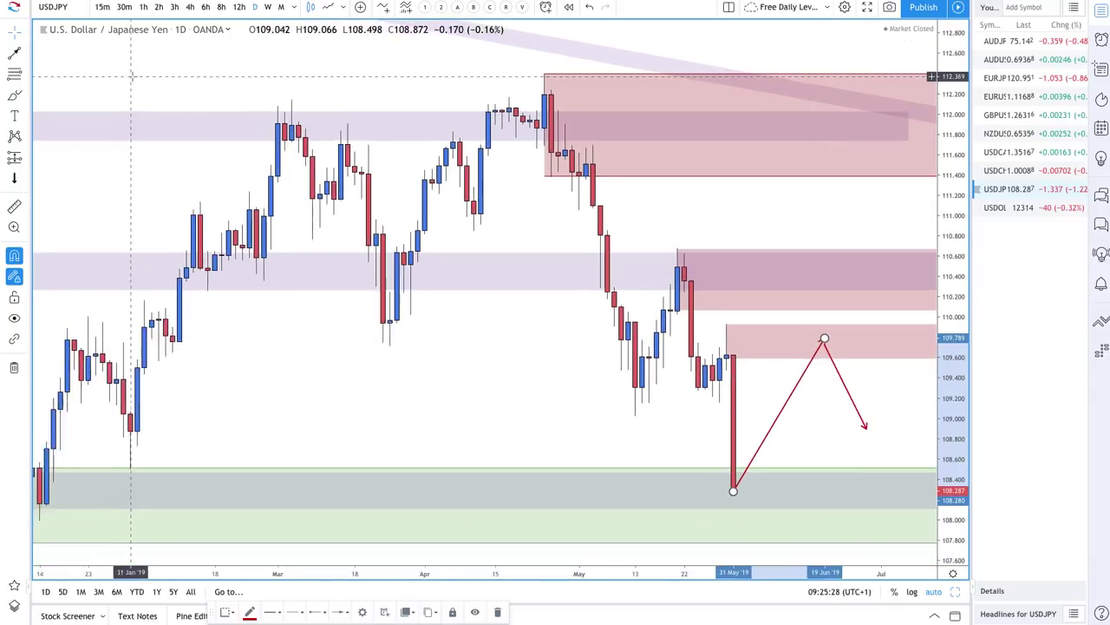
scroll(132, 76, "down", 3)
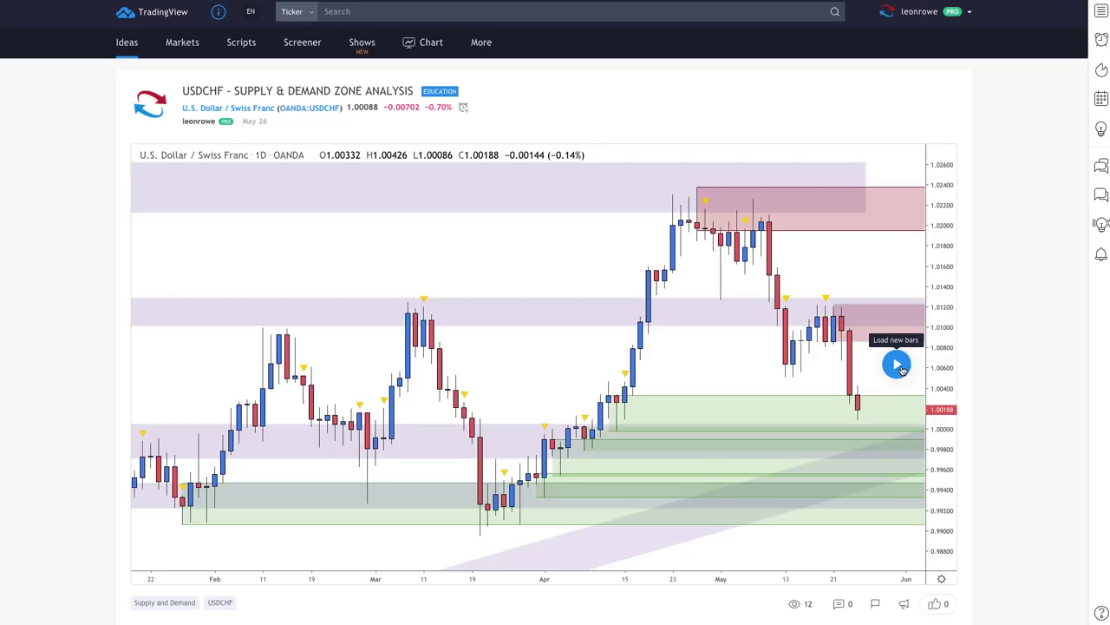
Play forward the published USDCHF supply and demand zone analysis and open the USDCHF chart.
left_click(898, 364)
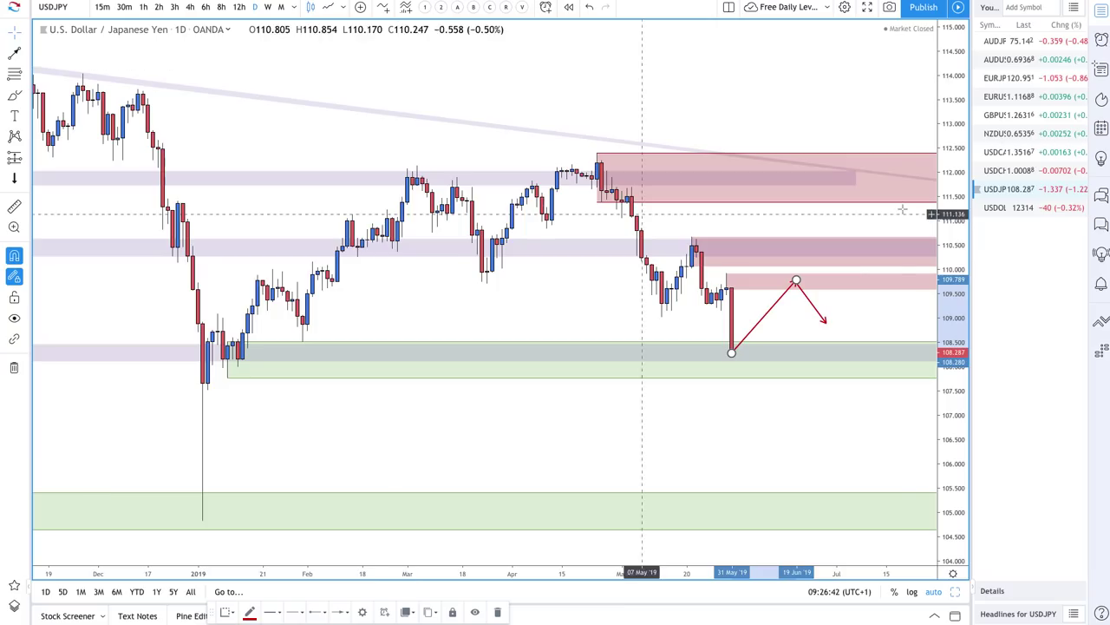
left_click(1032, 170)
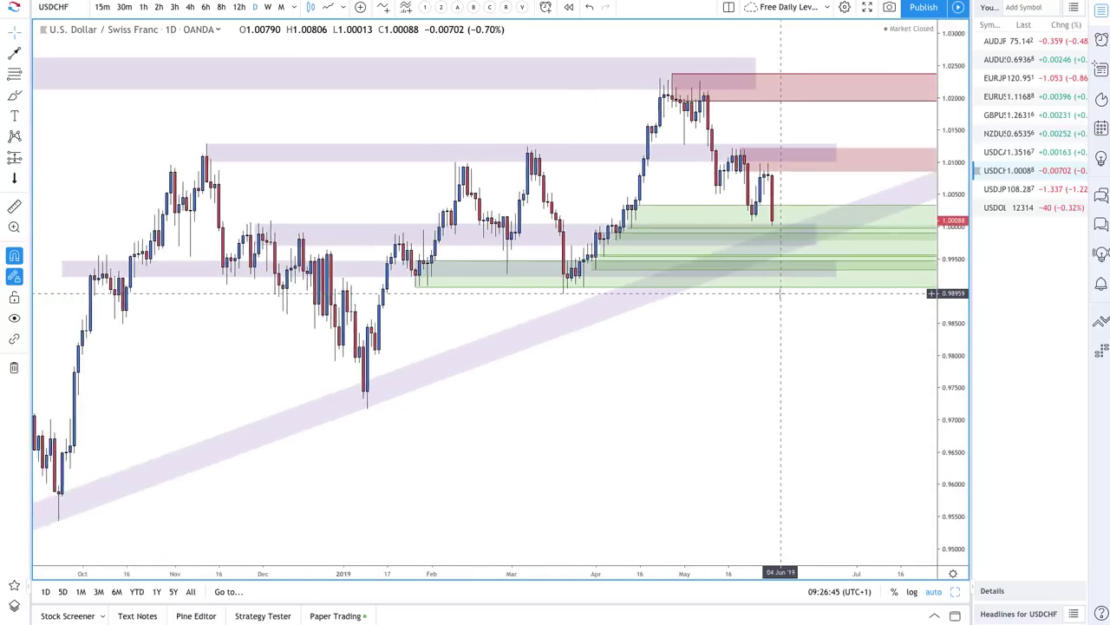
Examine the USDCHF daily candles against the green demand zones around 1.00000 and the rising purple channel back to early 2018.
scroll(493, 413, "down", 2)
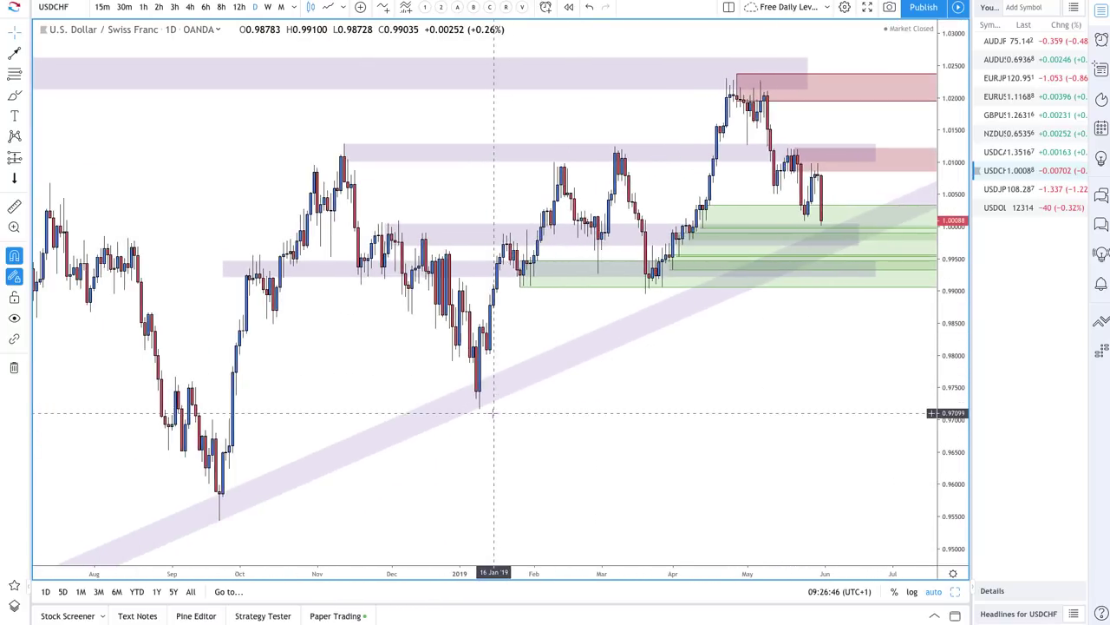
scroll(605, 354, "down", 1)
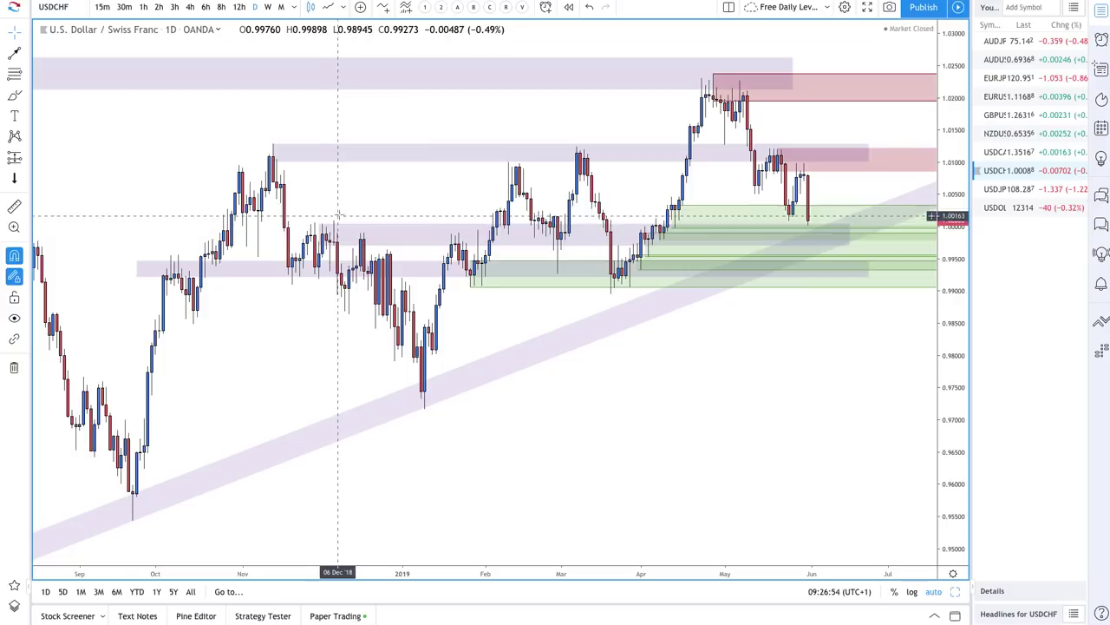
scroll(347, 225, "up", 5)
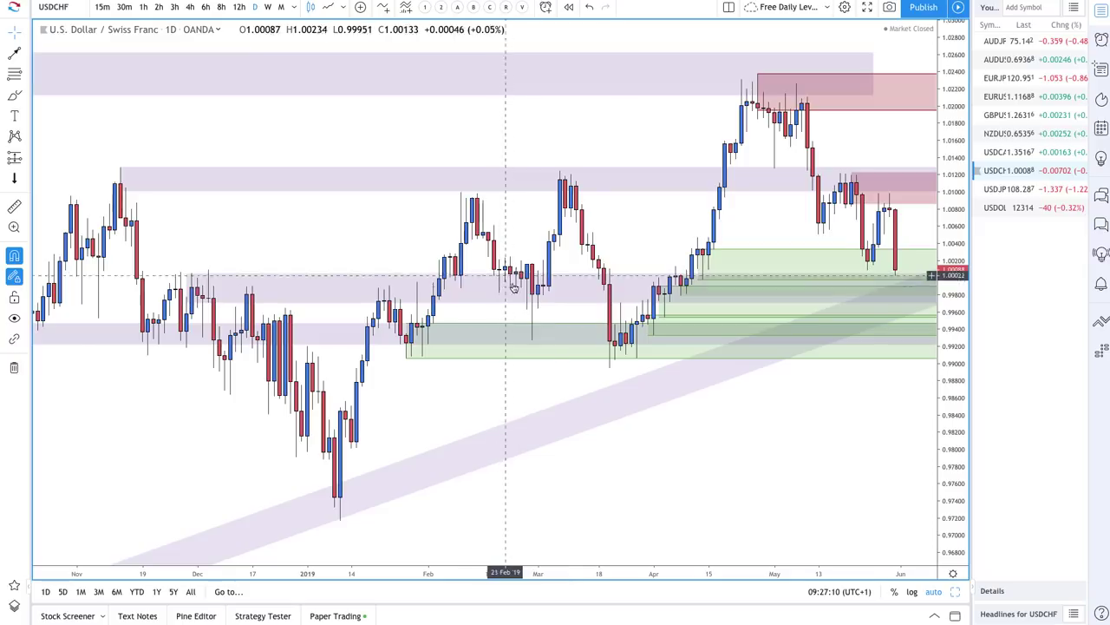
left_click_drag(729, 290, 869, 253)
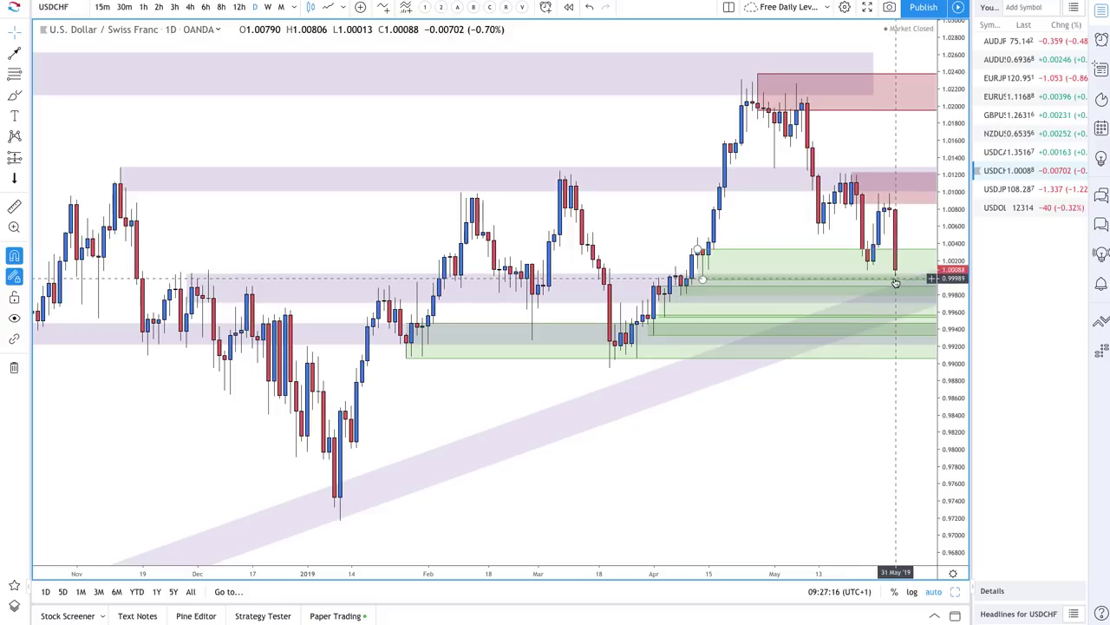
left_click_drag(895, 282, 853, 276)
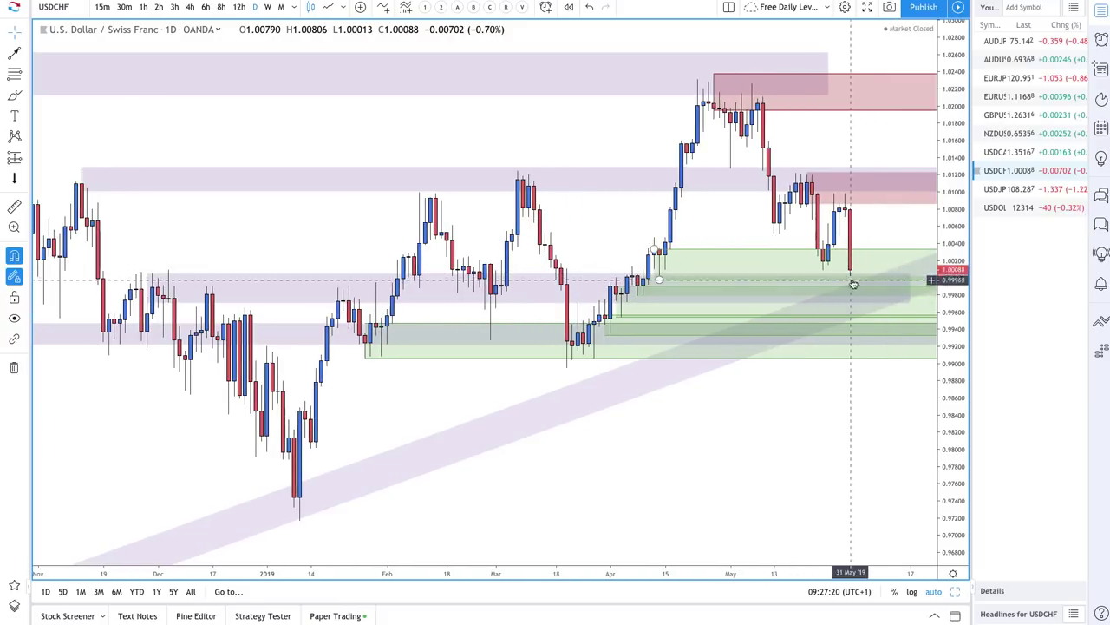
scroll(857, 289, "down", 3)
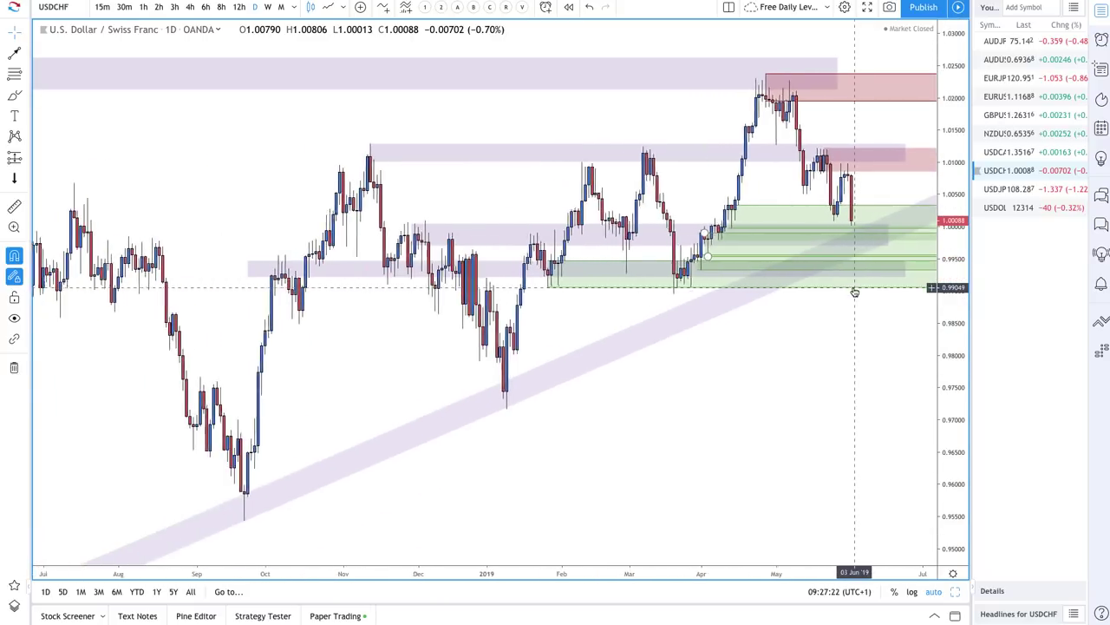
scroll(432, 375, "down", 5)
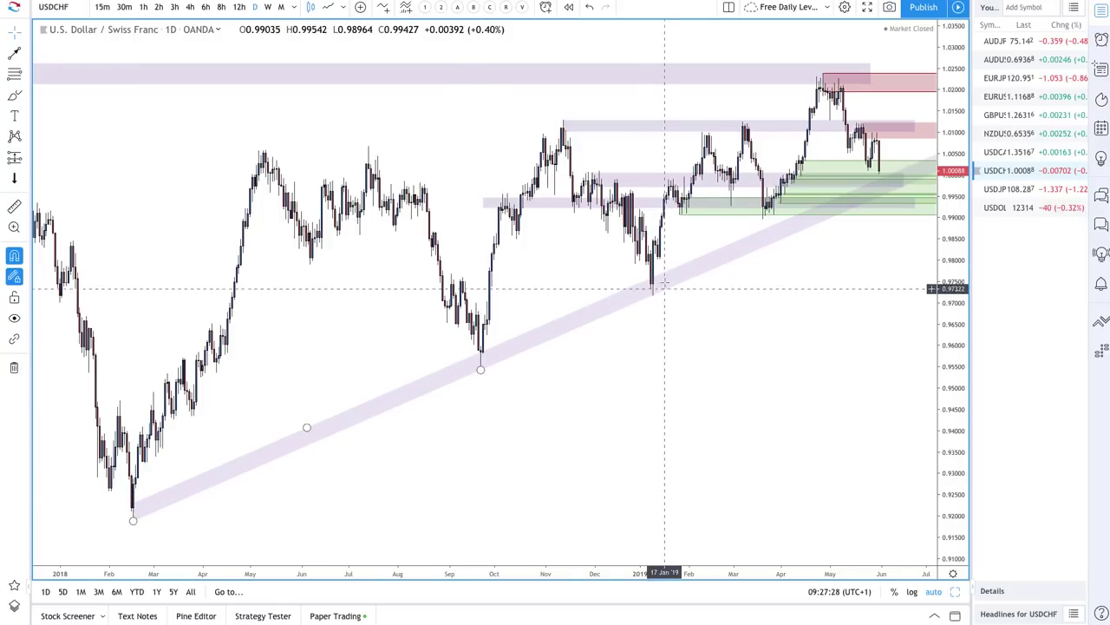
Draw a supply zone from 1.00768 to 1.00982 at the late-May USDCHF candles before the last drop.
scroll(753, 218, "up", 4)
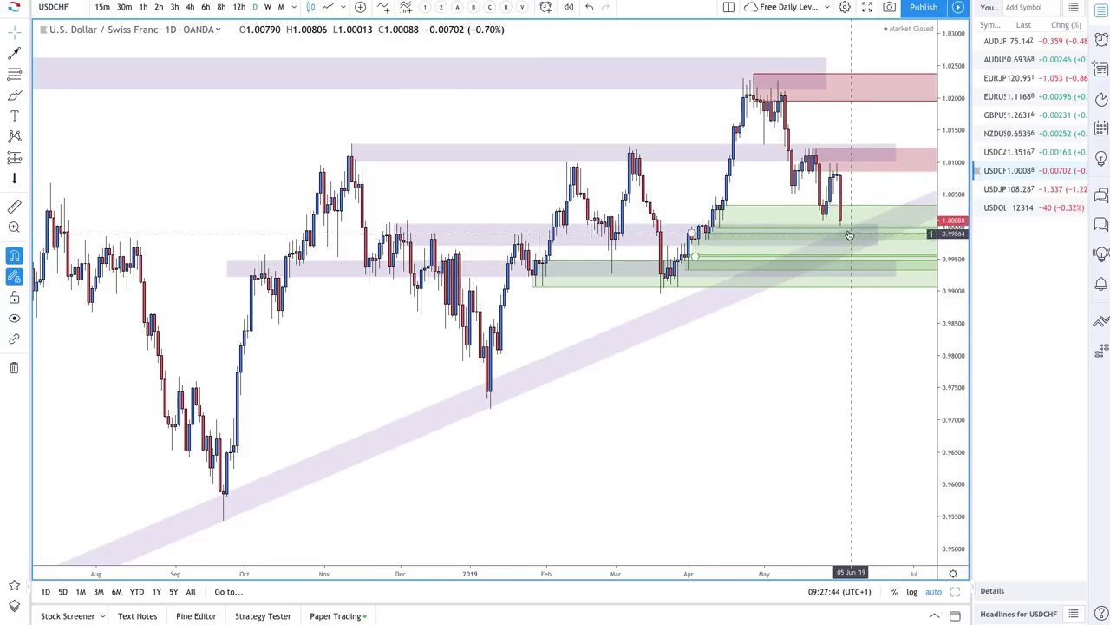
scroll(850, 232, "up", 5)
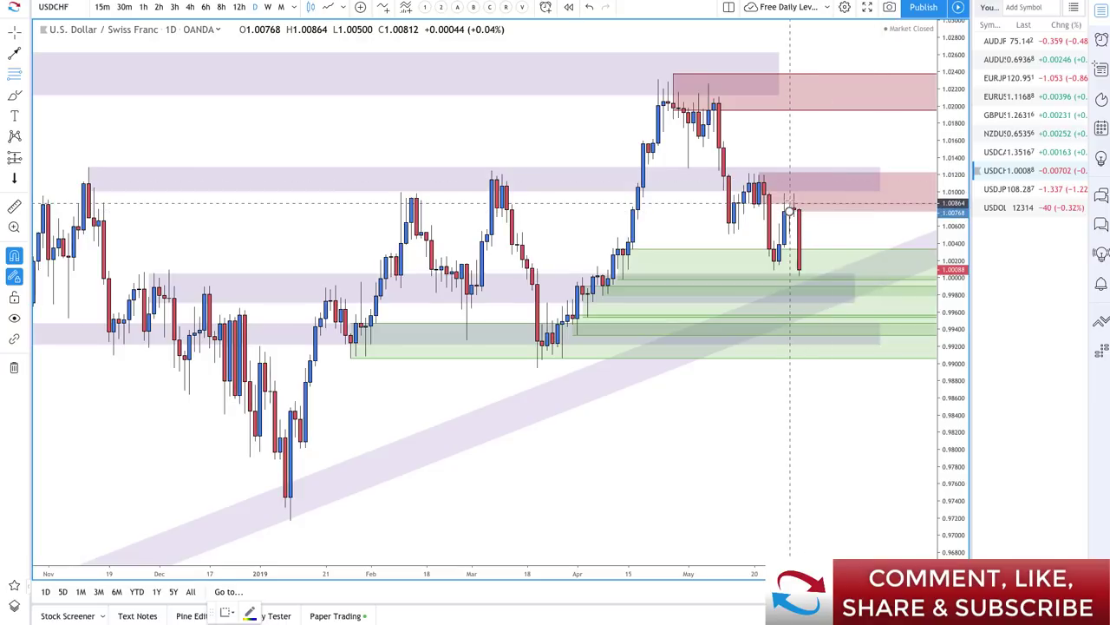
left_click(793, 193)
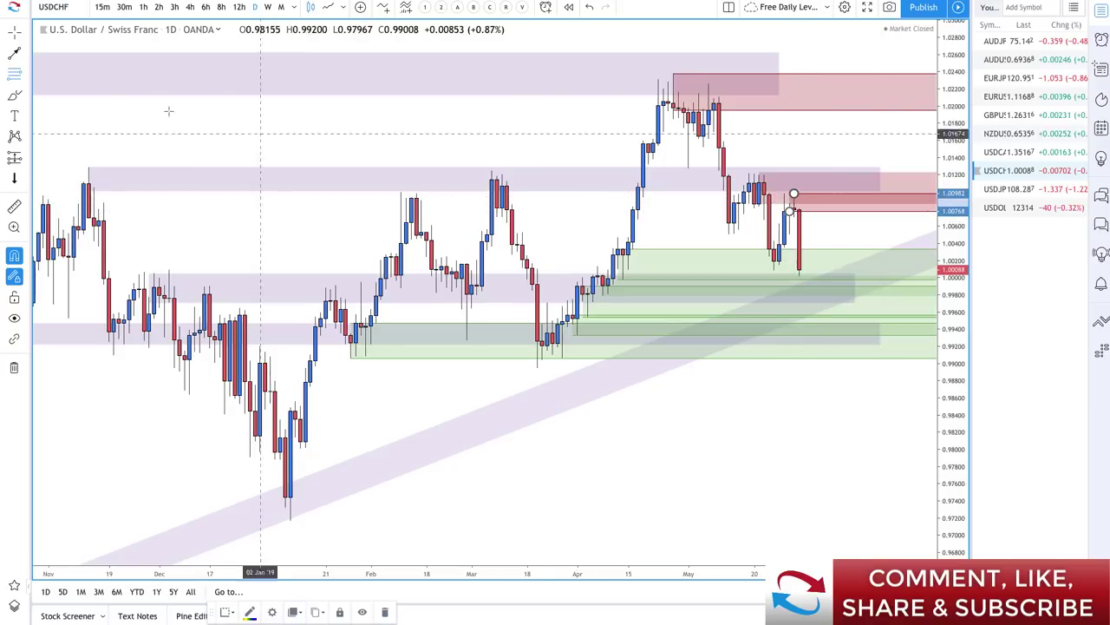
Draw an arrow from the last USDCHF candle's close at 1.00088 up into the new supply zone at about 1.00851.
left_click(13, 55)
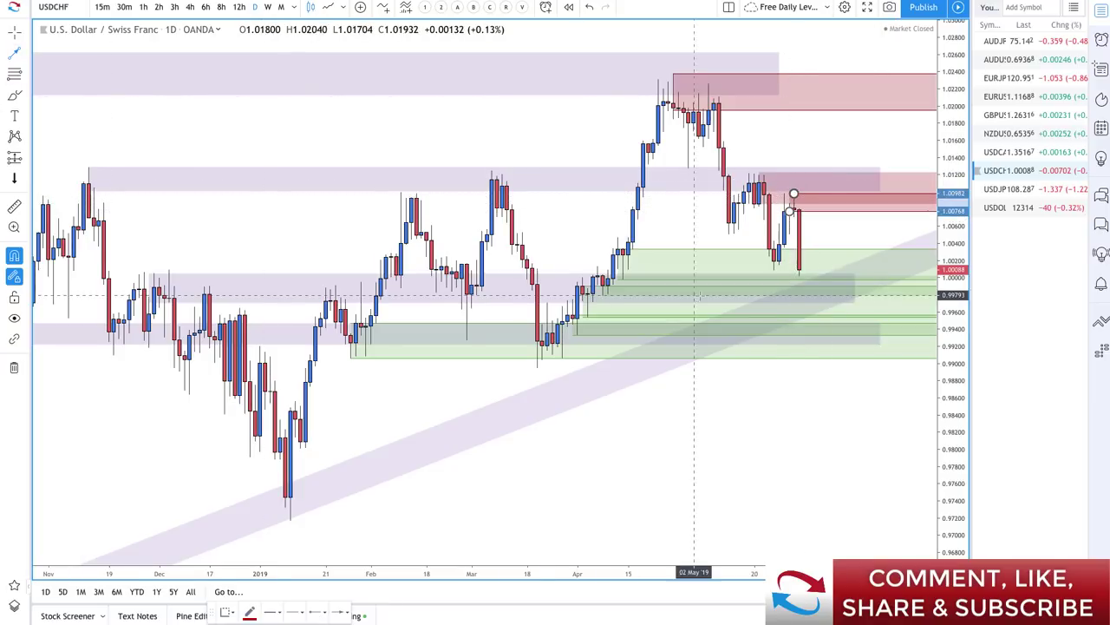
left_click(799, 269)
left_click(838, 207)
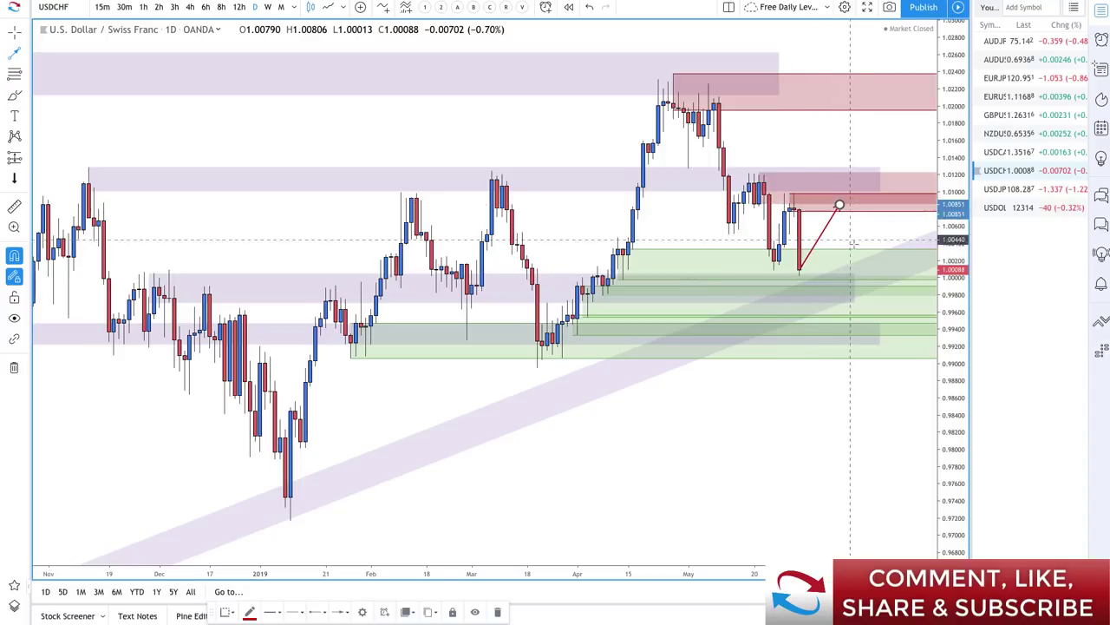
left_click(864, 273)
key("Escape")
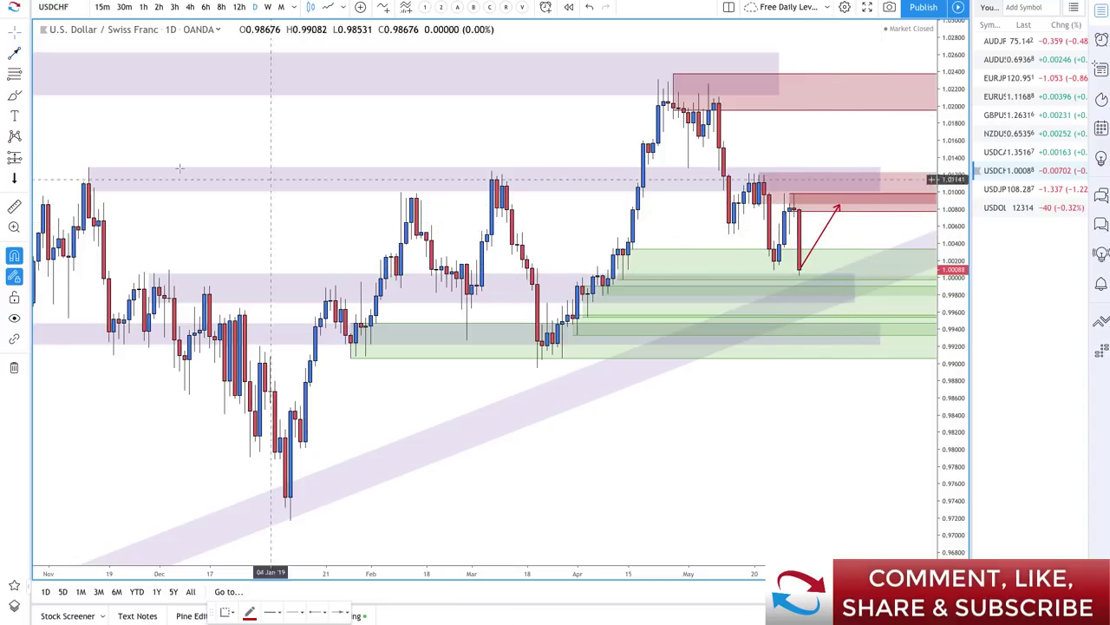
Draw a second arrow from the rising arrow's tip at 1.00831 on 12 June down to about 0.99908 on 18 June.
left_click(13, 55)
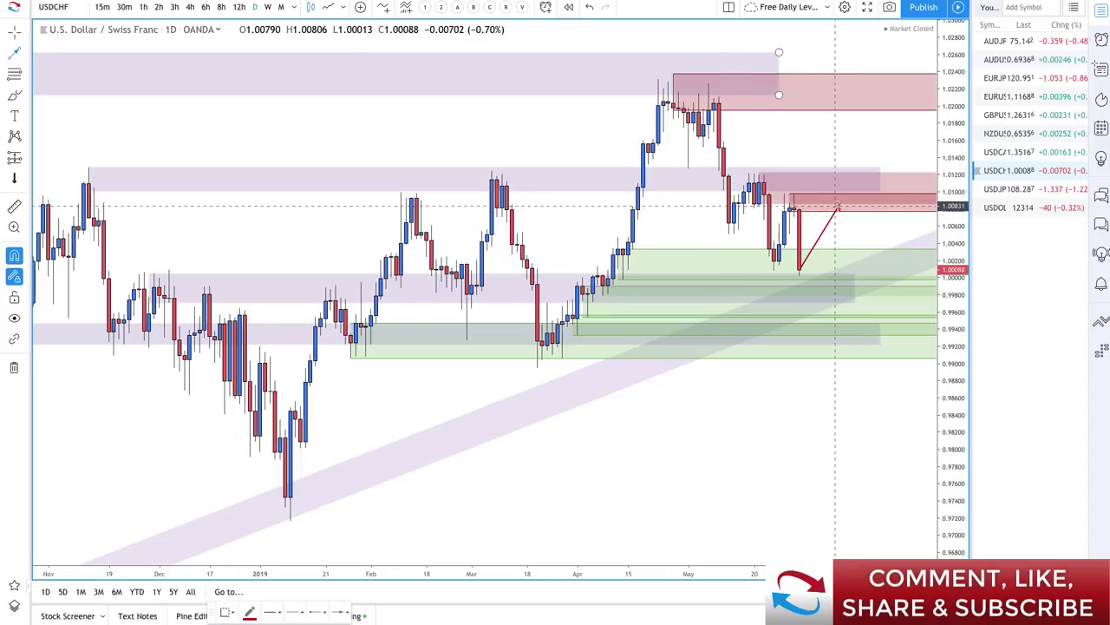
left_click(839, 207)
left_click(860, 284)
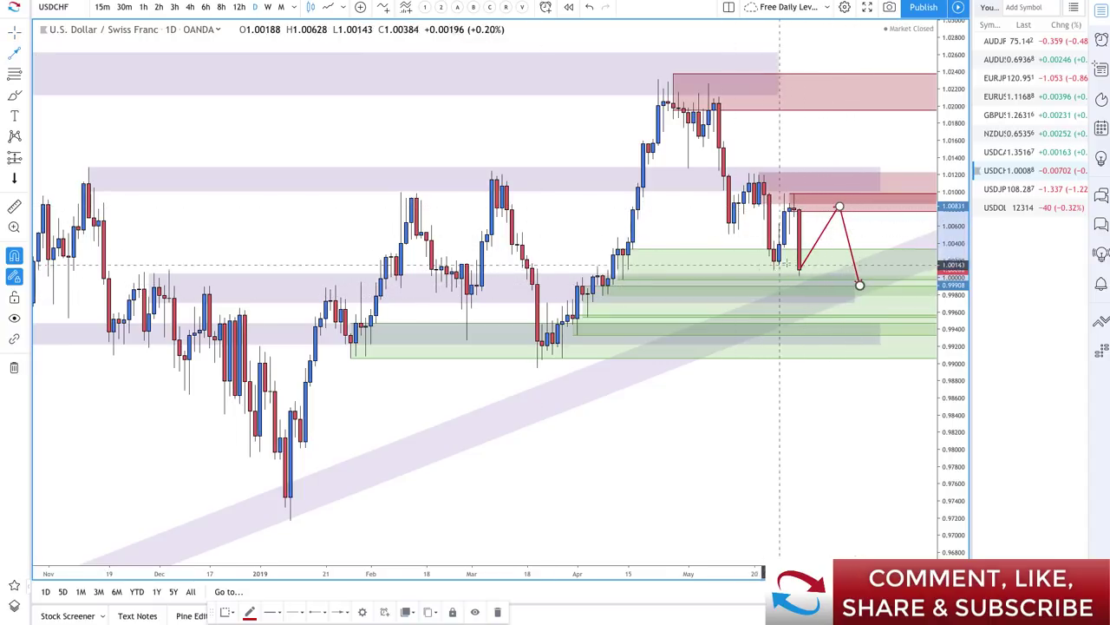
scroll(813, 278, "up", 2)
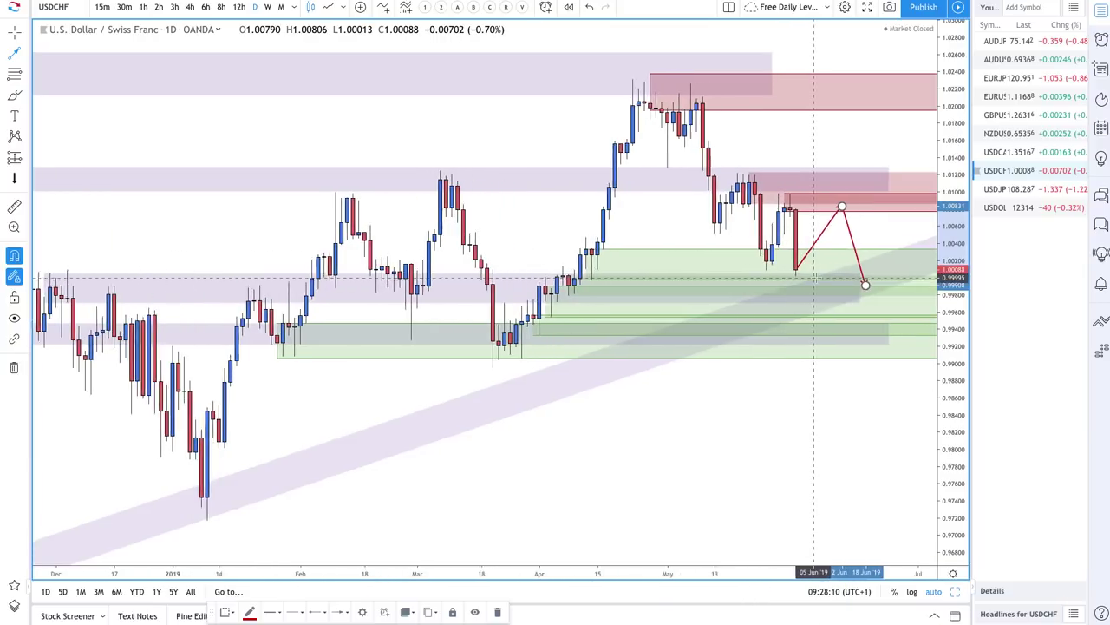
scroll(814, 279, "up", 1)
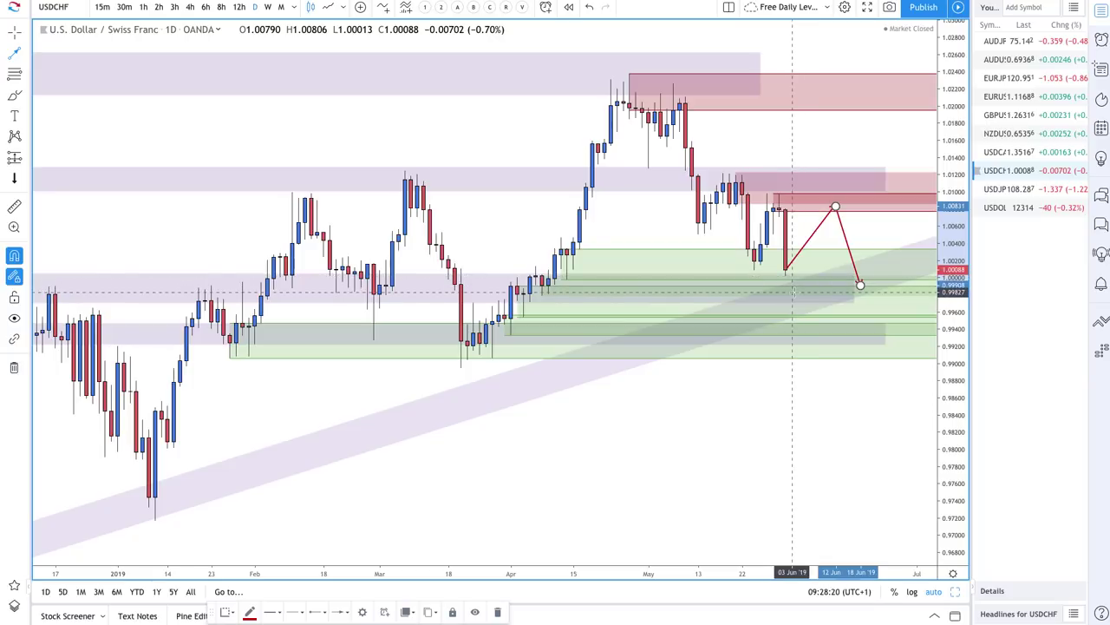
scroll(768, 278, "down", 2)
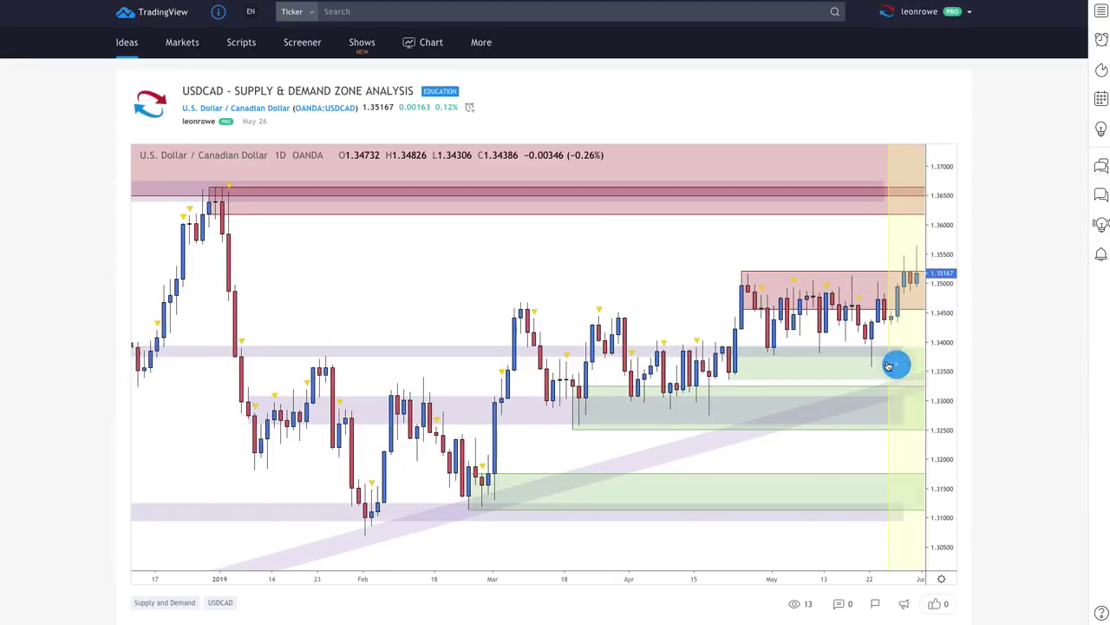
Play forward the published USDCAD supply and demand zone analysis and open the USDCAD chart.
left_click_drag(888, 366, 887, 367)
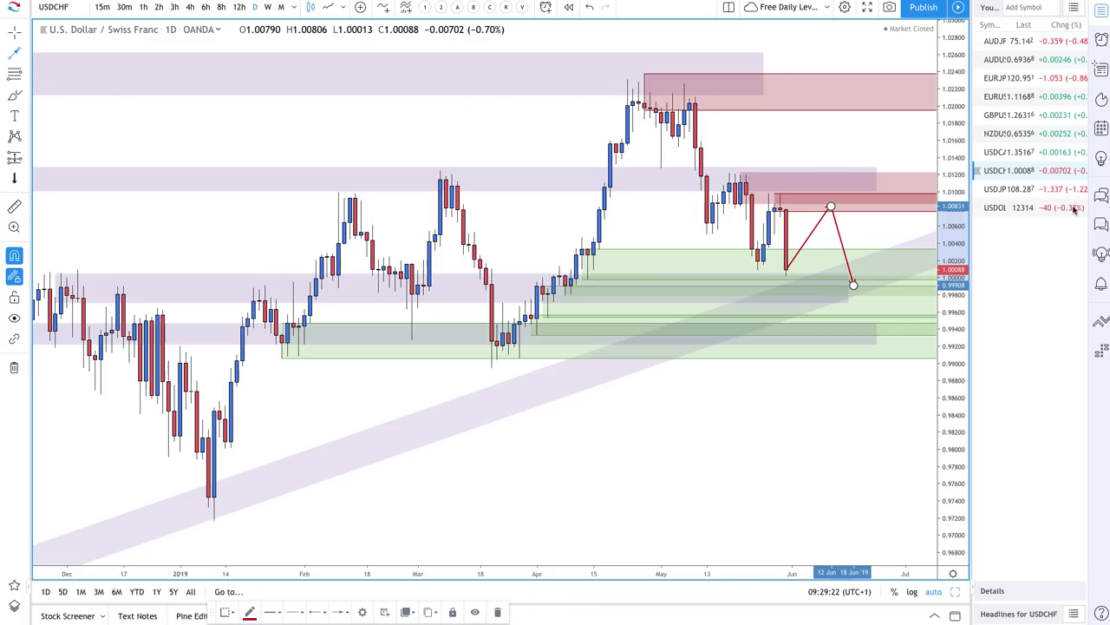
left_click(1006, 152)
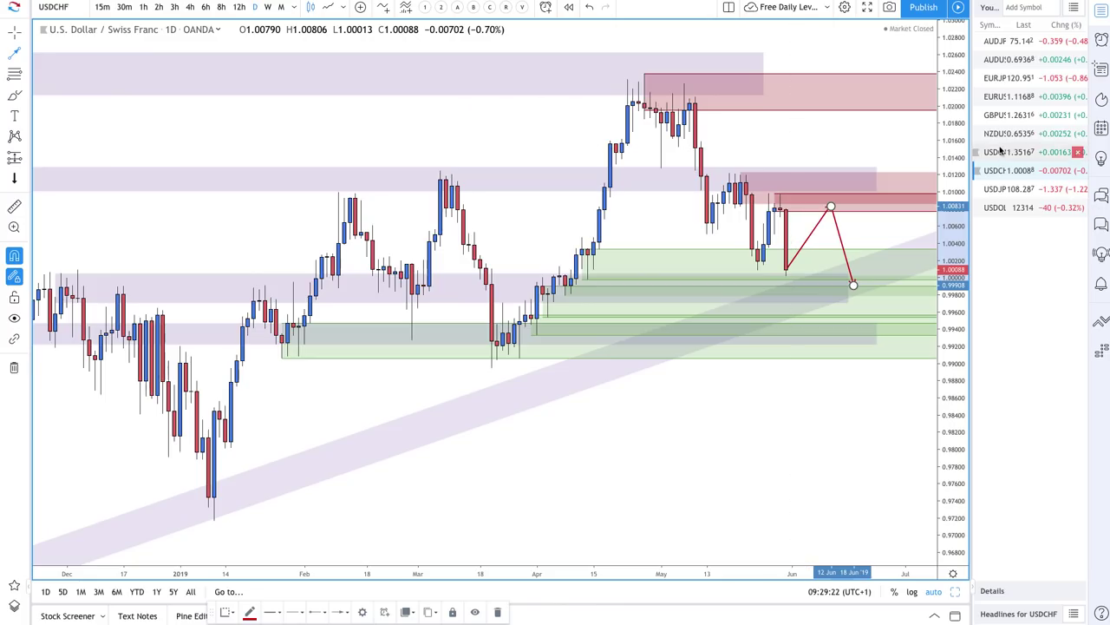
Draw an arrow from 1.35004 at the 31 May USDCAD candle down to about 1.33993 on 6 June.
scroll(768, 252, "up", 2)
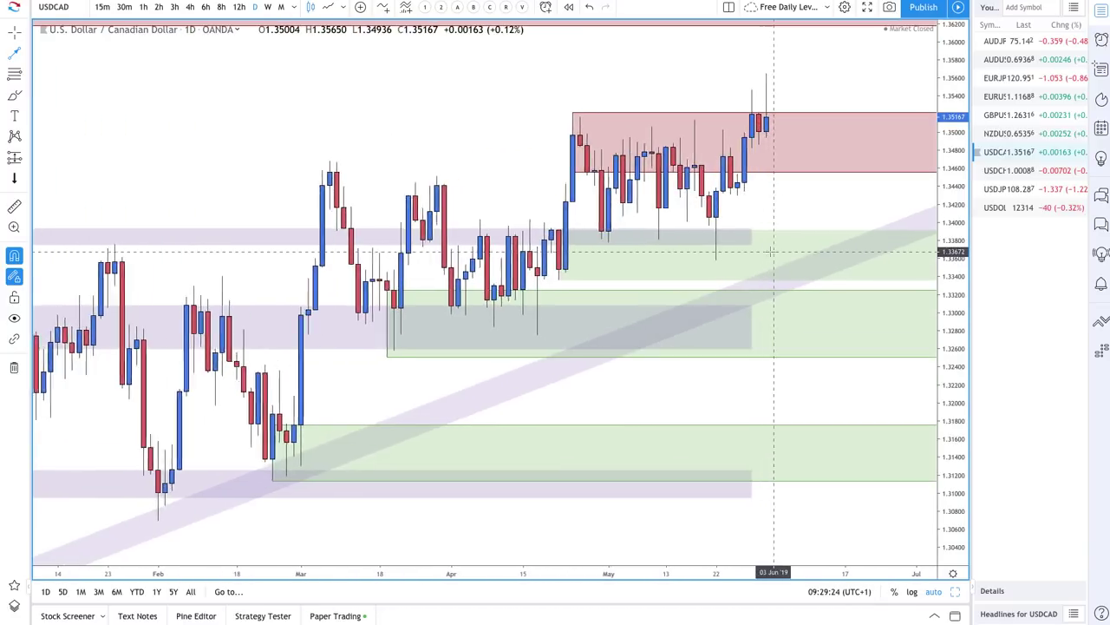
left_click(19, 55)
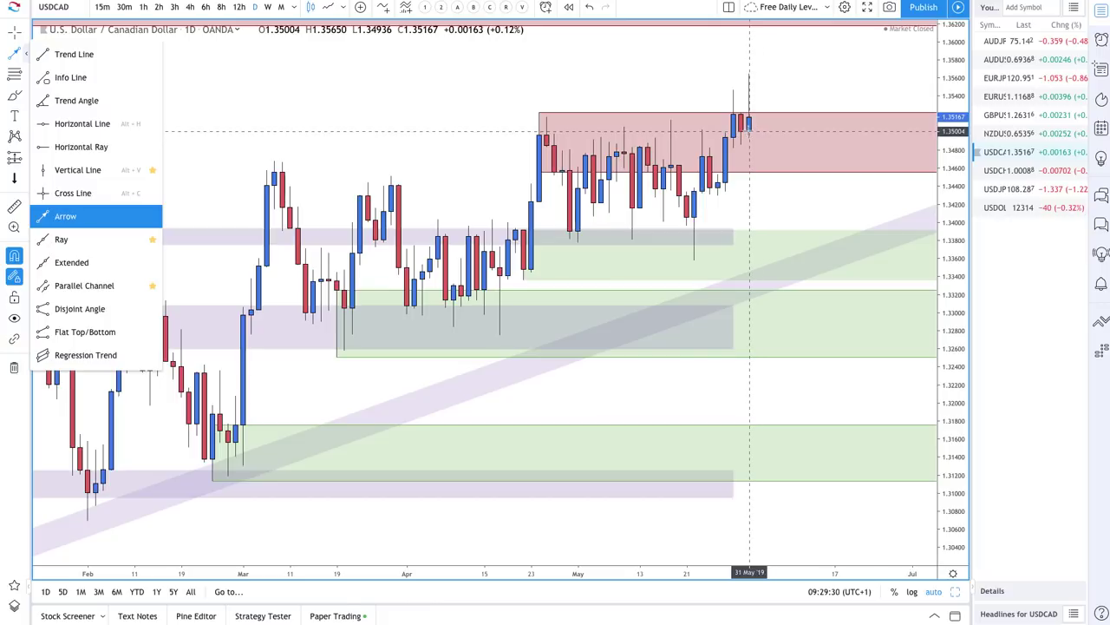
left_click_drag(750, 131, 779, 222)
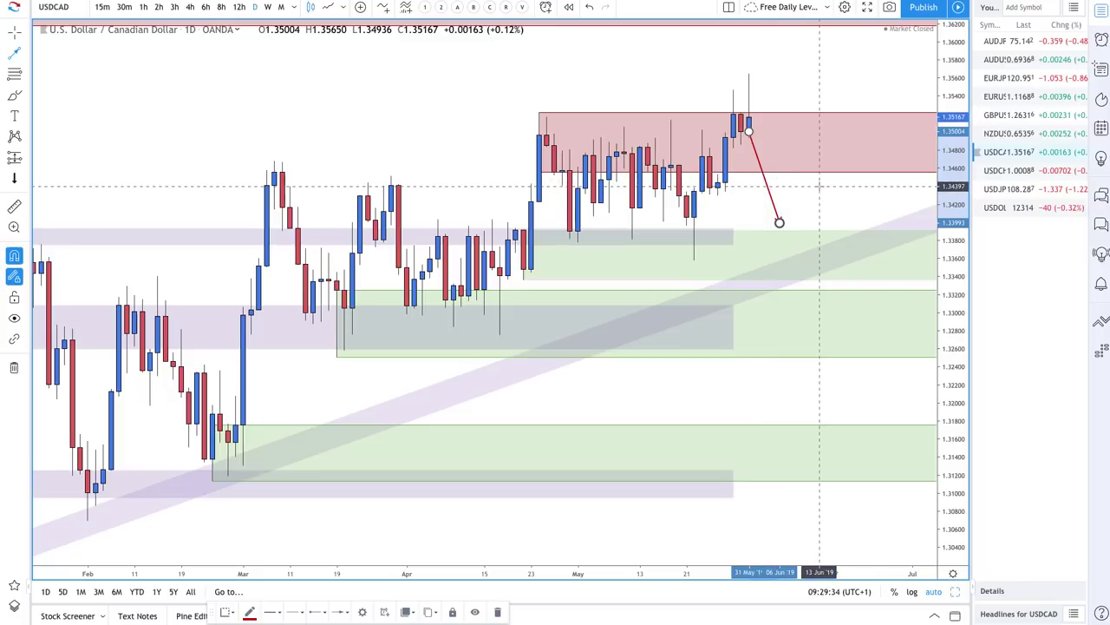
Raise the lower edge of the supply zone starting at 24 April to 1.34968.
right_click(711, 172)
left_click(574, 172)
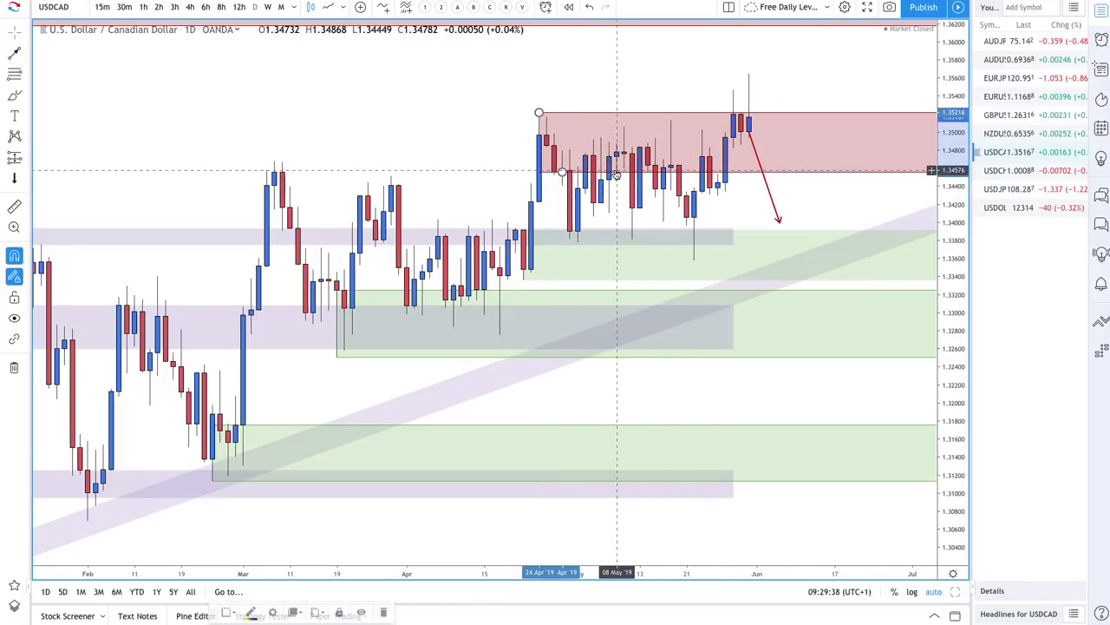
left_click_drag(562, 174, 540, 135)
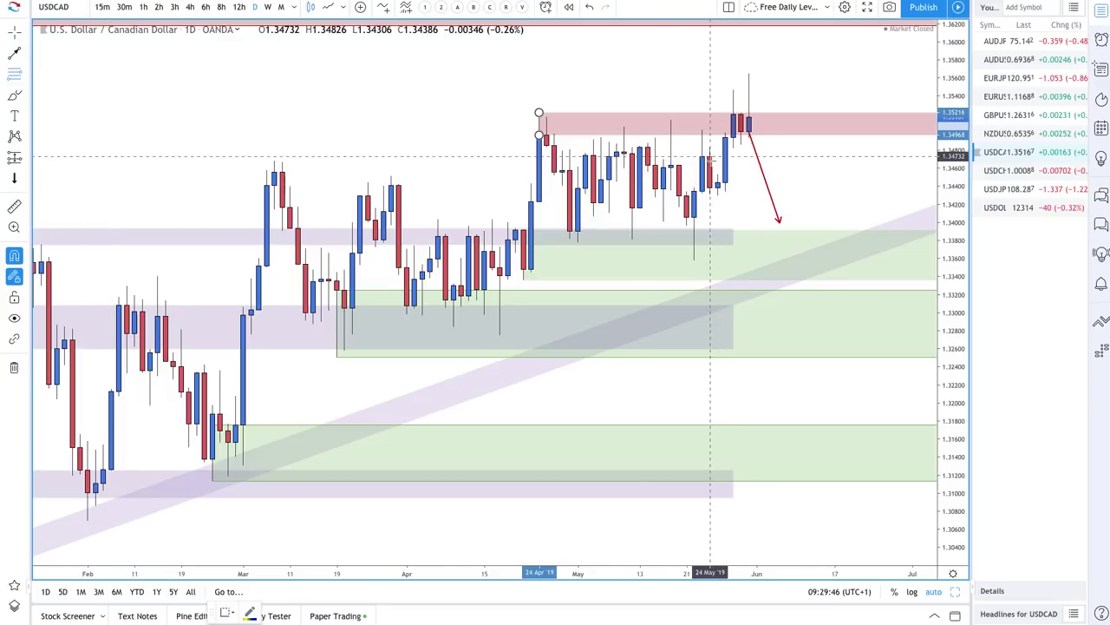
Draw a zone from 1.34732 on 24 May to 1.34296 on 27 May and apply the Demand Zone template.
left_click_drag(709, 157, 717, 196)
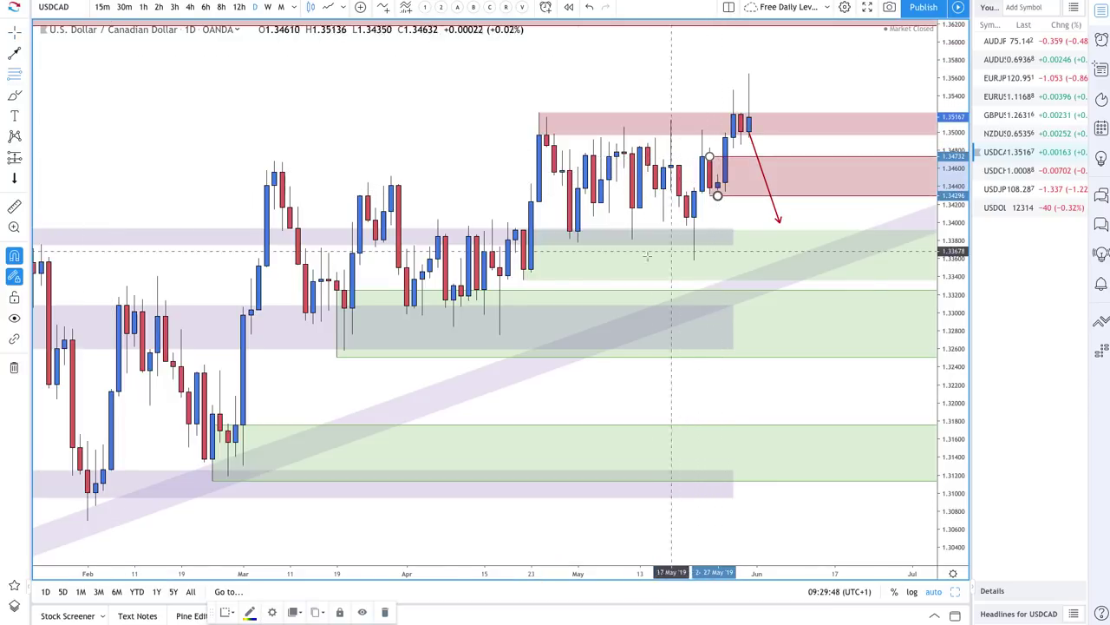
left_click(223, 612)
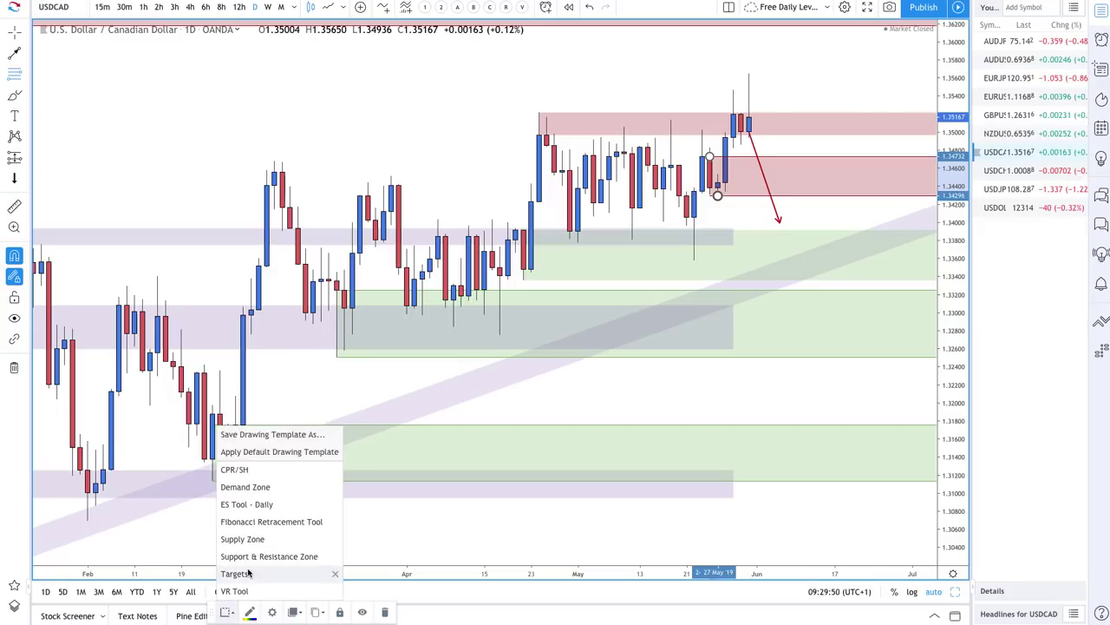
left_click(250, 487)
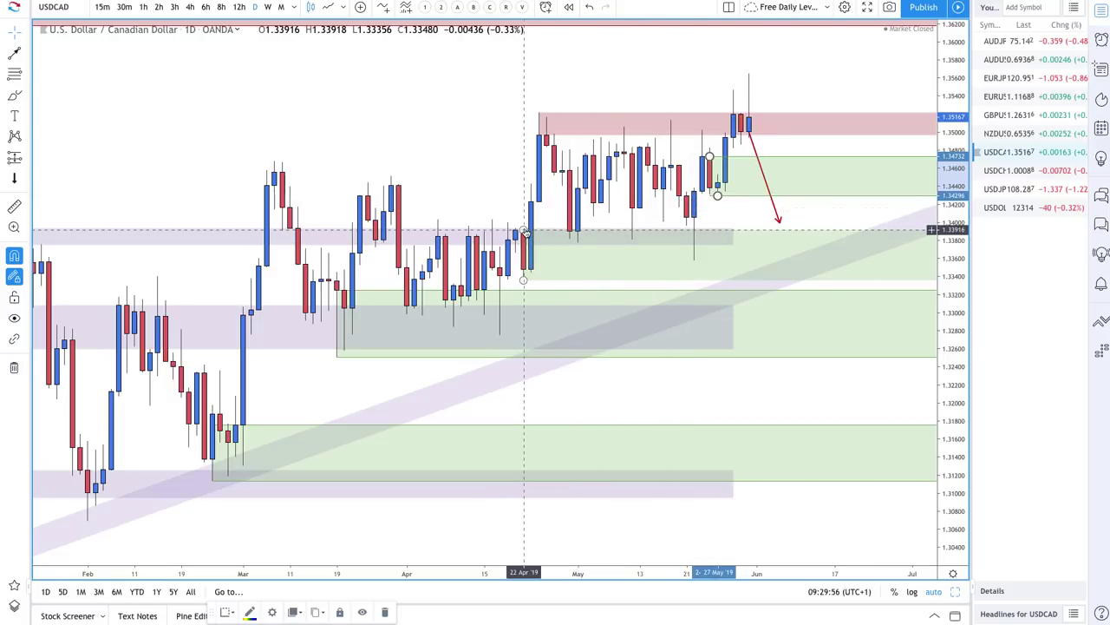
Move the demand zone starting at 22 April to start at 21 May, spanning 1.34296 down to 1.33582.
left_click_drag(523, 233, 688, 205)
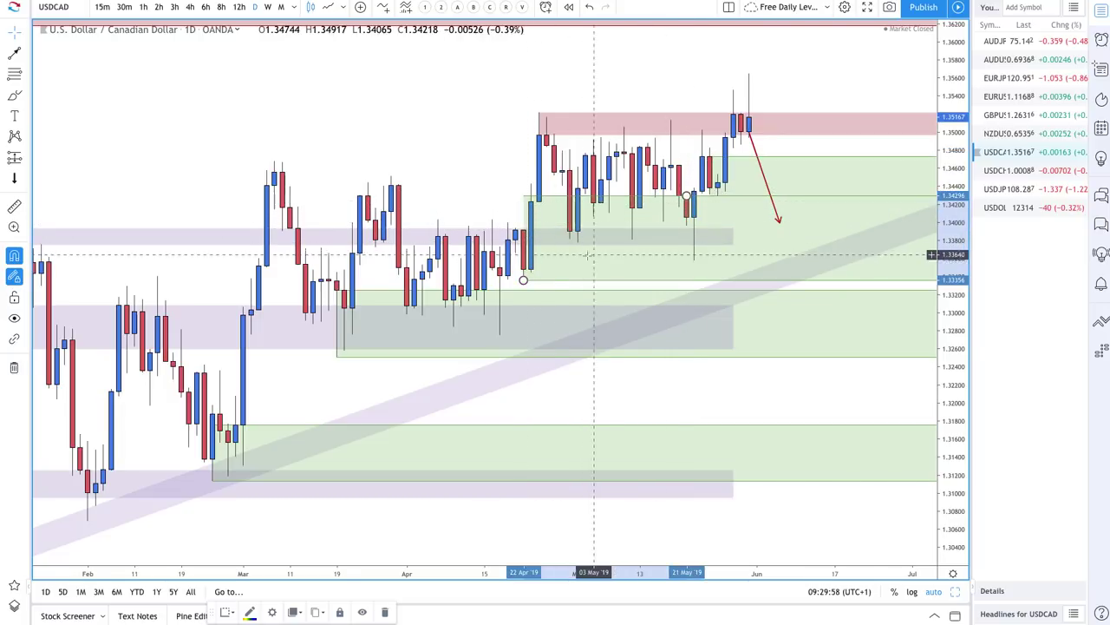
left_click_drag(524, 280, 687, 256)
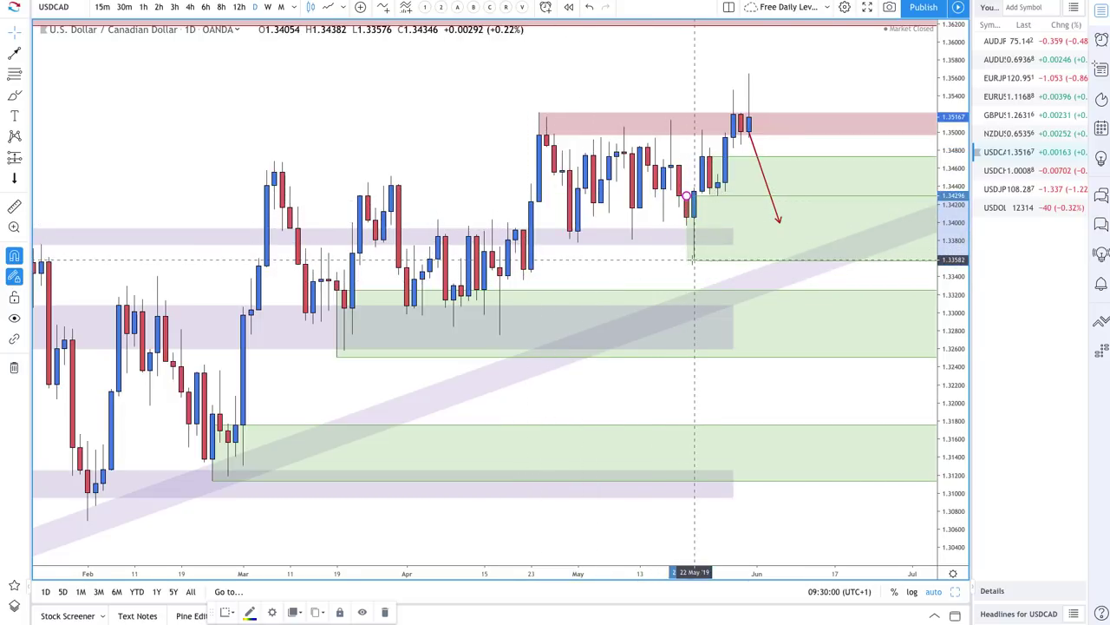
Delete the lowest USDCAD demand zone and the horizontal purple zone overlapping its lower edge near 1.31.
key("Delete")
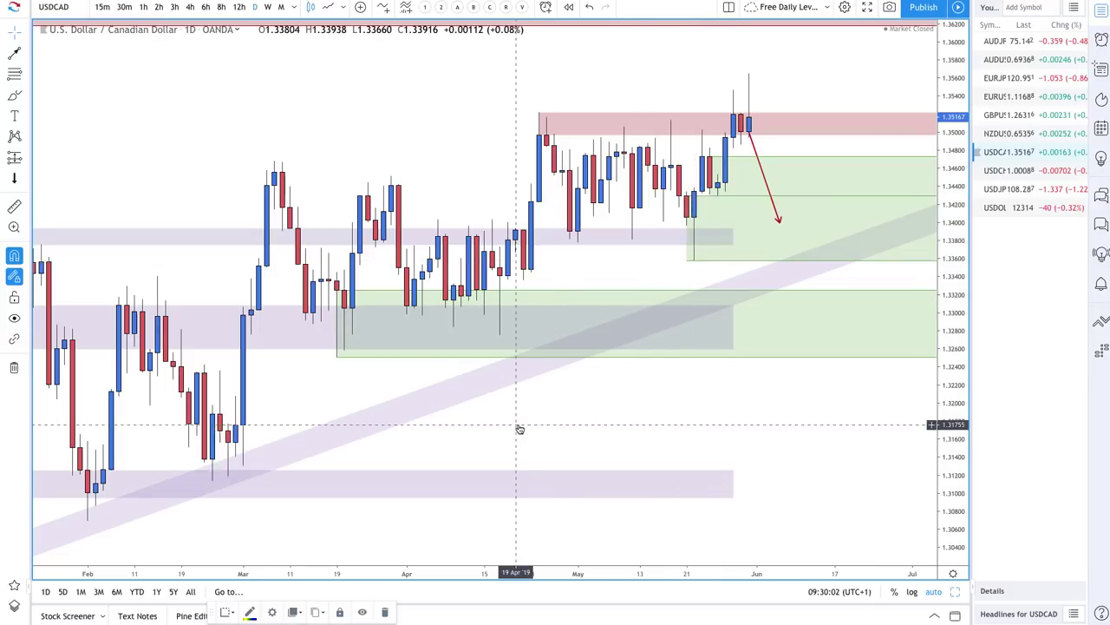
left_click(589, 474)
key("Delete")
Extend the end of the horizontal purple zone between 1.33942 and 1.33748 to 18 June.
scroll(641, 392, "up", 3)
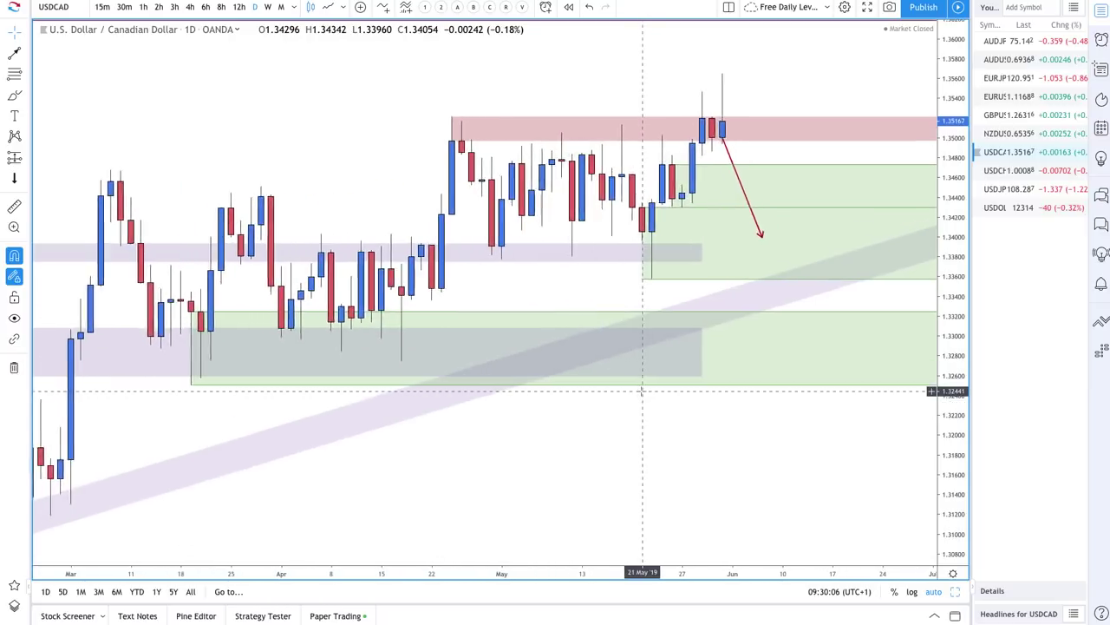
scroll(642, 392, "up", 2)
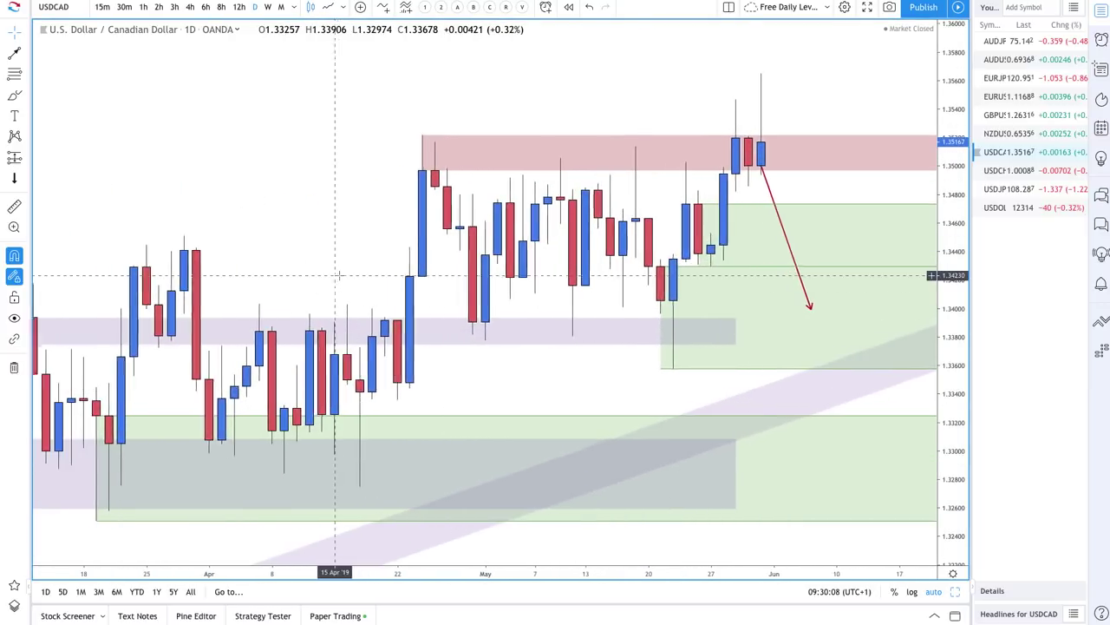
right_click(343, 278)
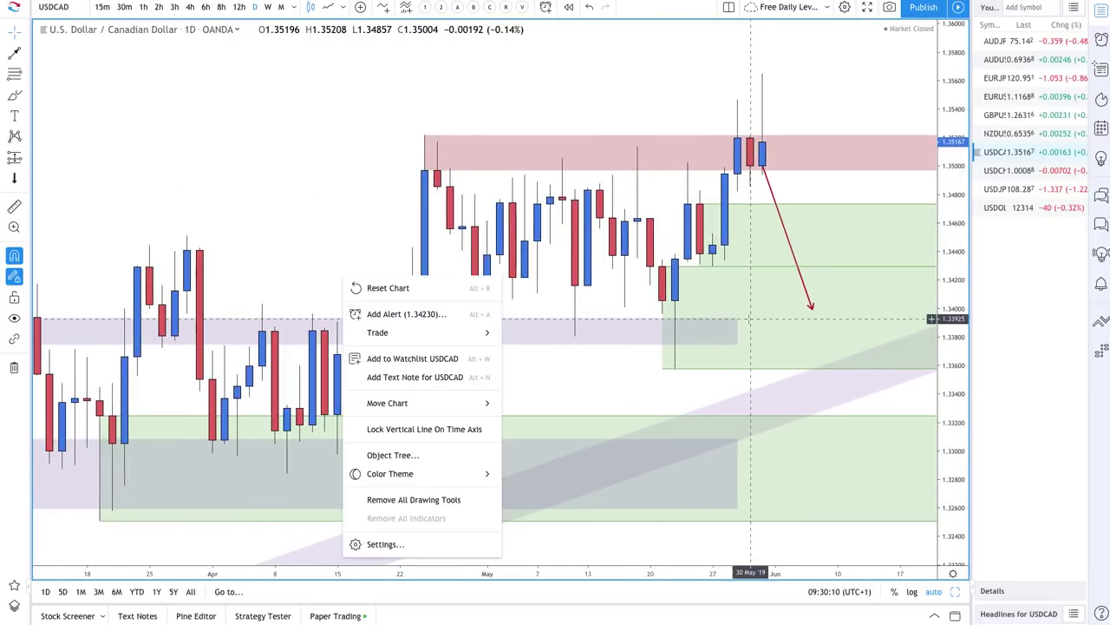
mouse_move(737, 320)
left_mouse_down()
mouse_move(850, 334)
mouse_move(913, 317)
left_mouse_up()
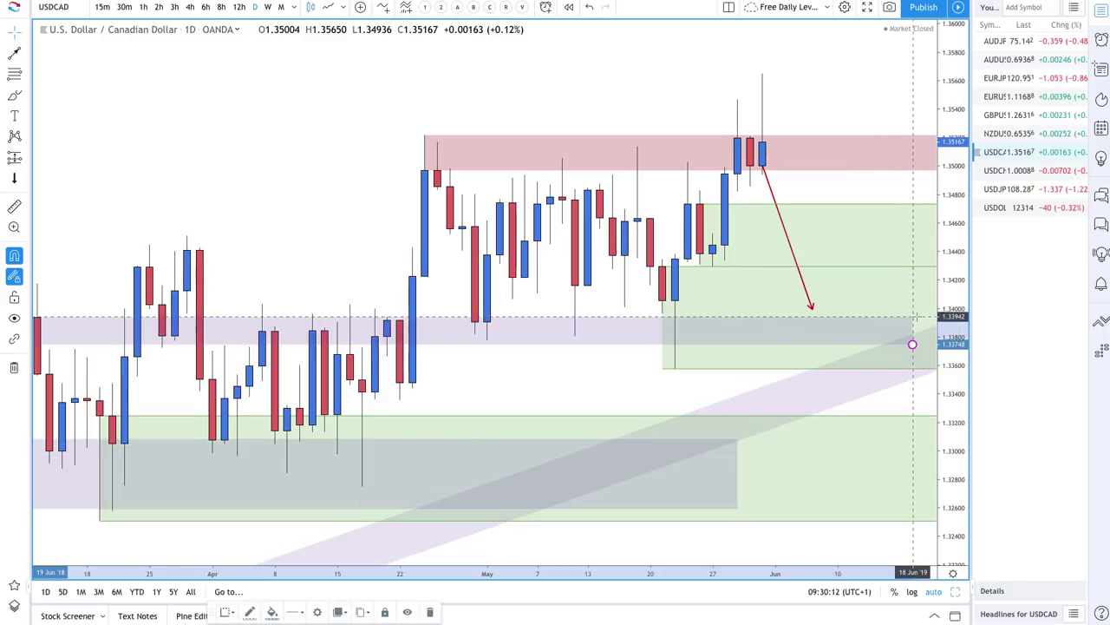
Draw an arrow from 1.33864 on 6 June, below the falling arrow's tip, up to about 1.34544 on 24 June.
scroll(813, 306, "down", 1)
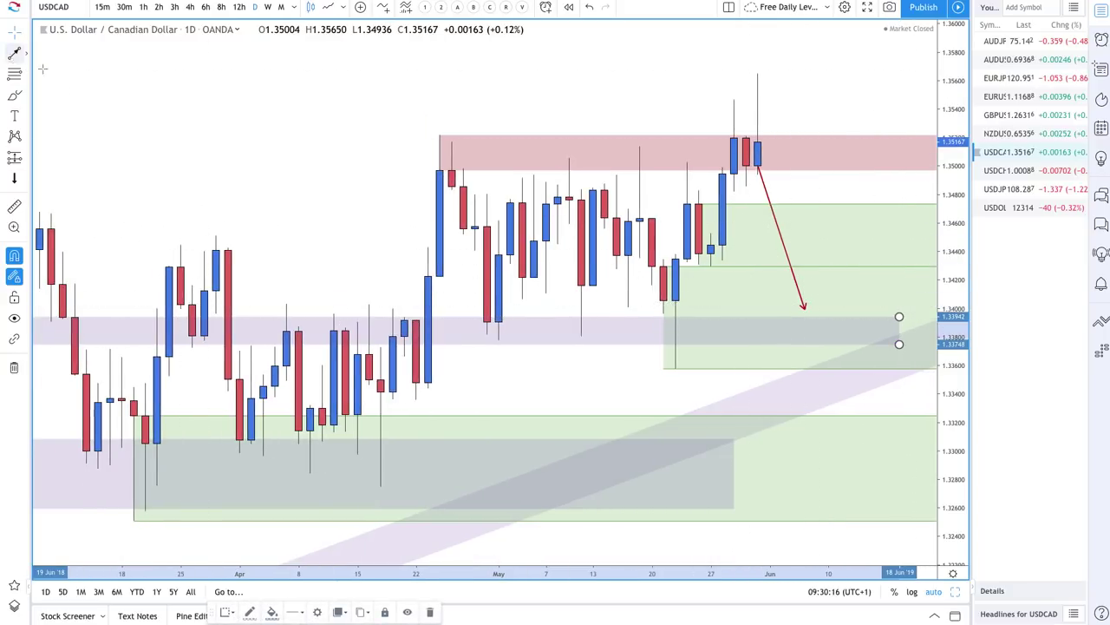
scroll(347, 273, "down", 5)
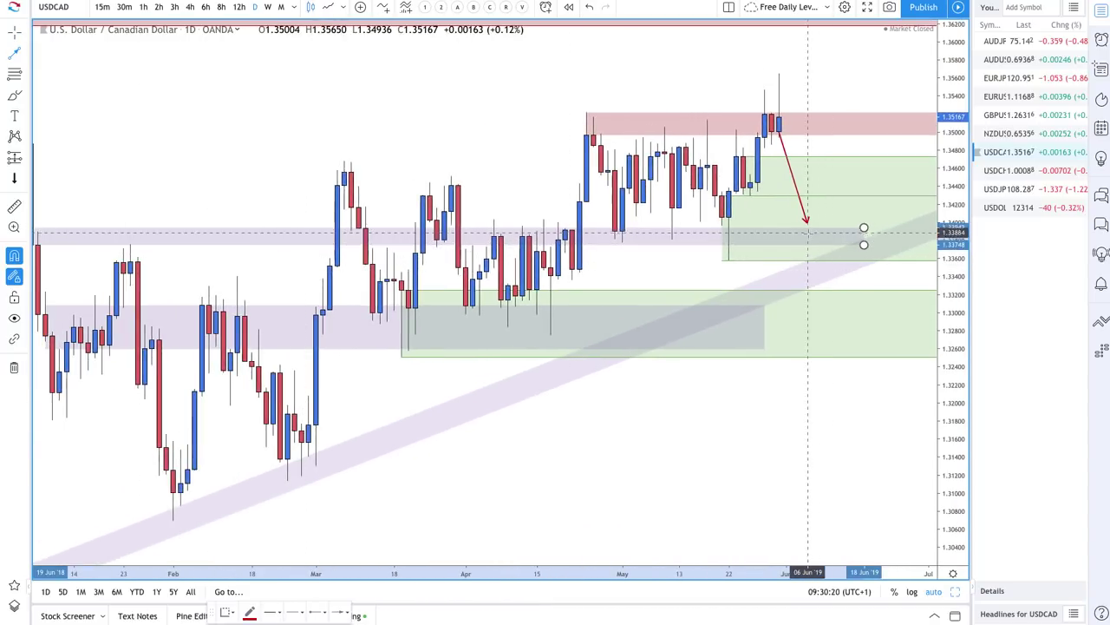
left_click(806, 233)
left_click(891, 173)
scroll(802, 141, "up", 1)
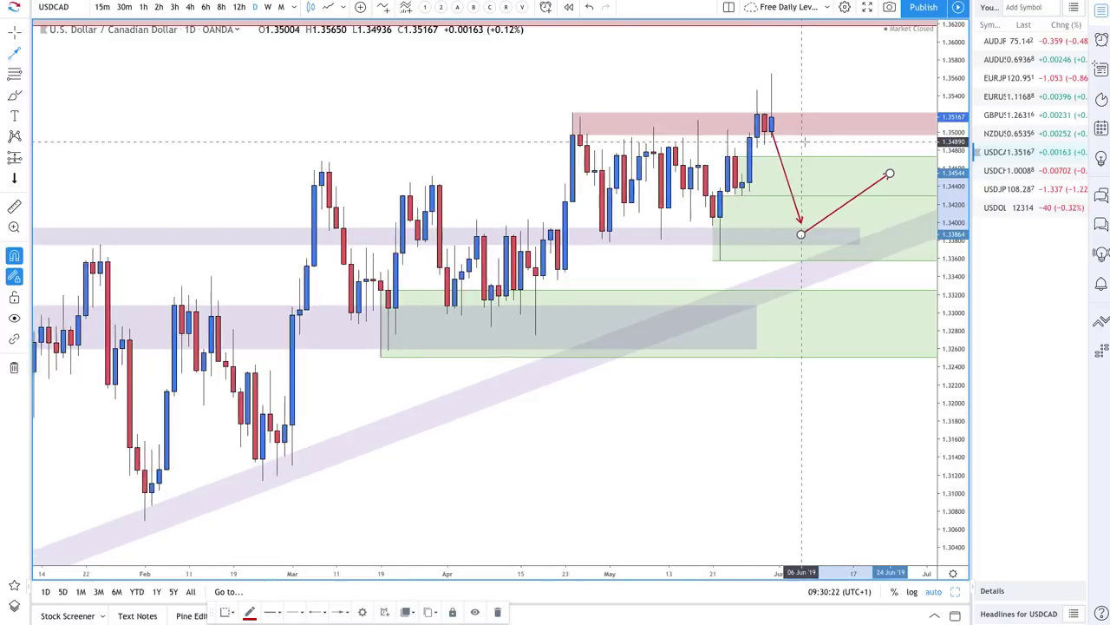
scroll(803, 141, "up", 1)
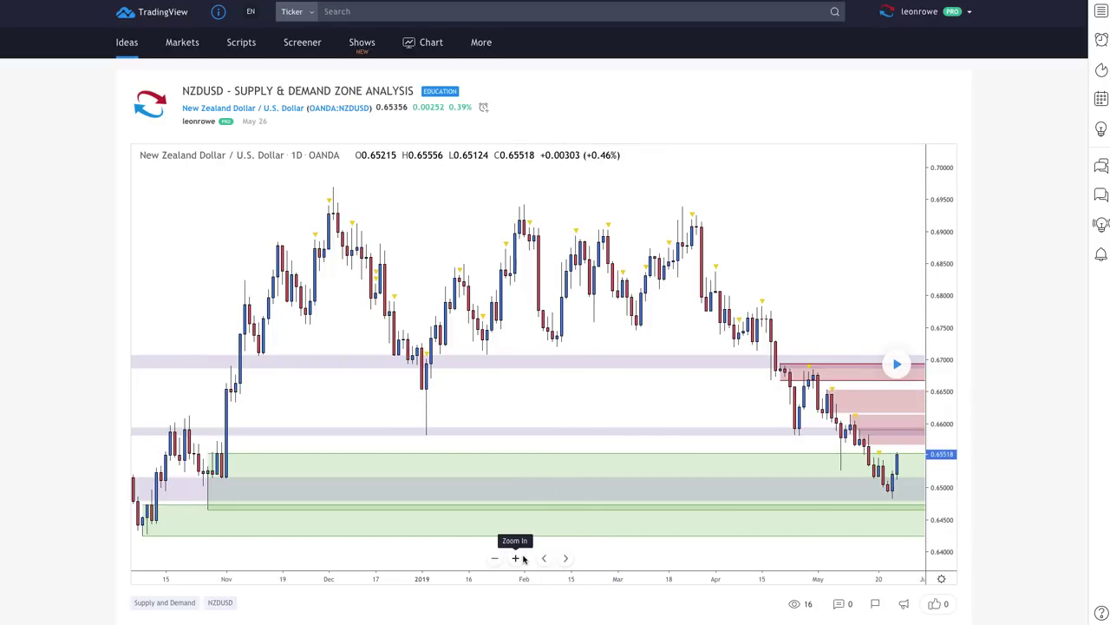
Play forward the published NZDUSD supply and demand zone analysis and open the NZDUSD chart.
left_click(523, 559)
left_click(523, 559)
left_click(523, 558)
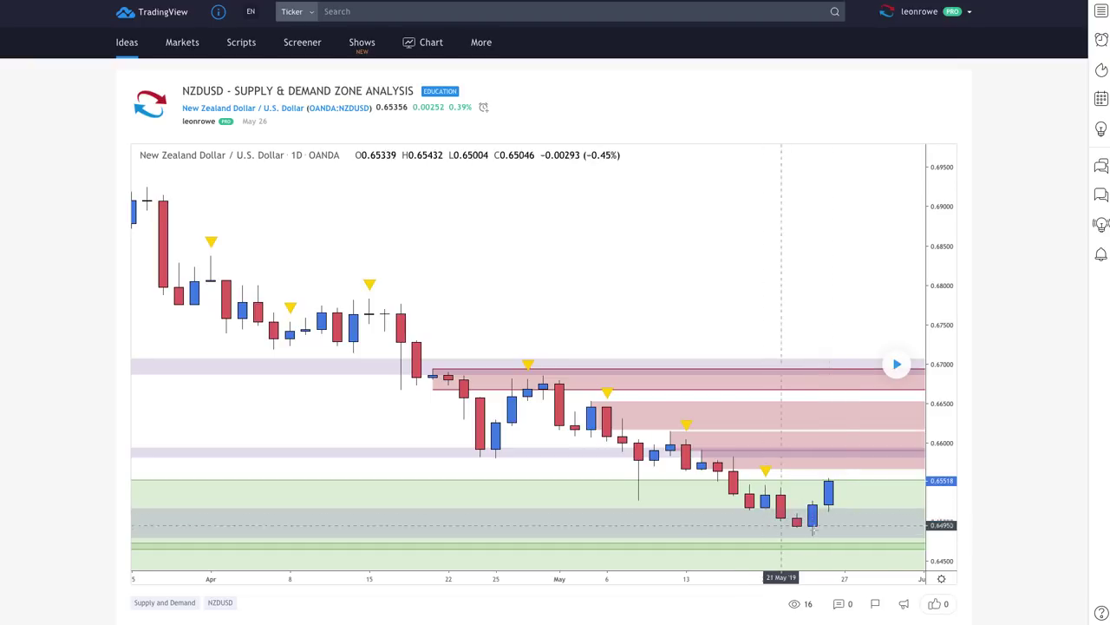
left_click(897, 364)
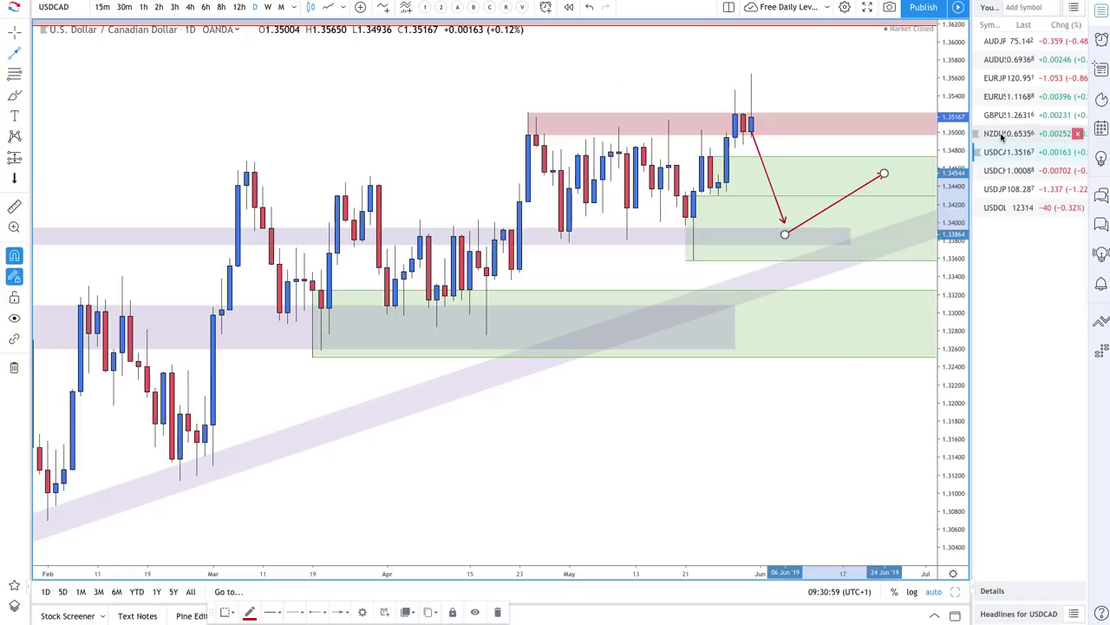
left_click(1002, 136)
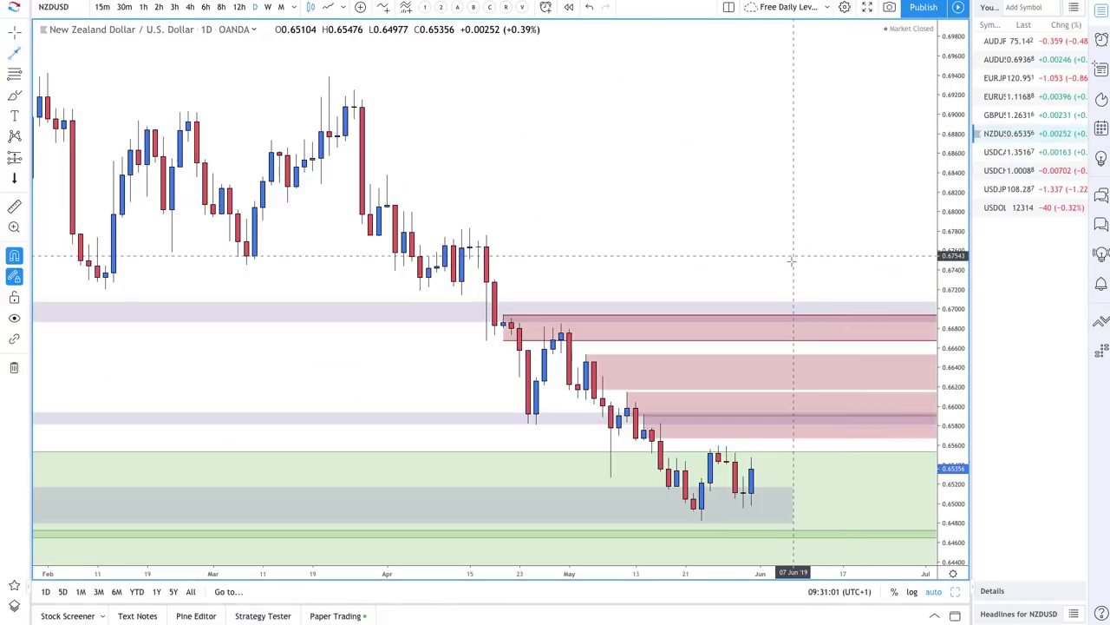
Draw an arrow from 0.65861 on 6 June down to about 0.65474, and another from 0.65356 on 31 May up to its start.
left_click(26, 53)
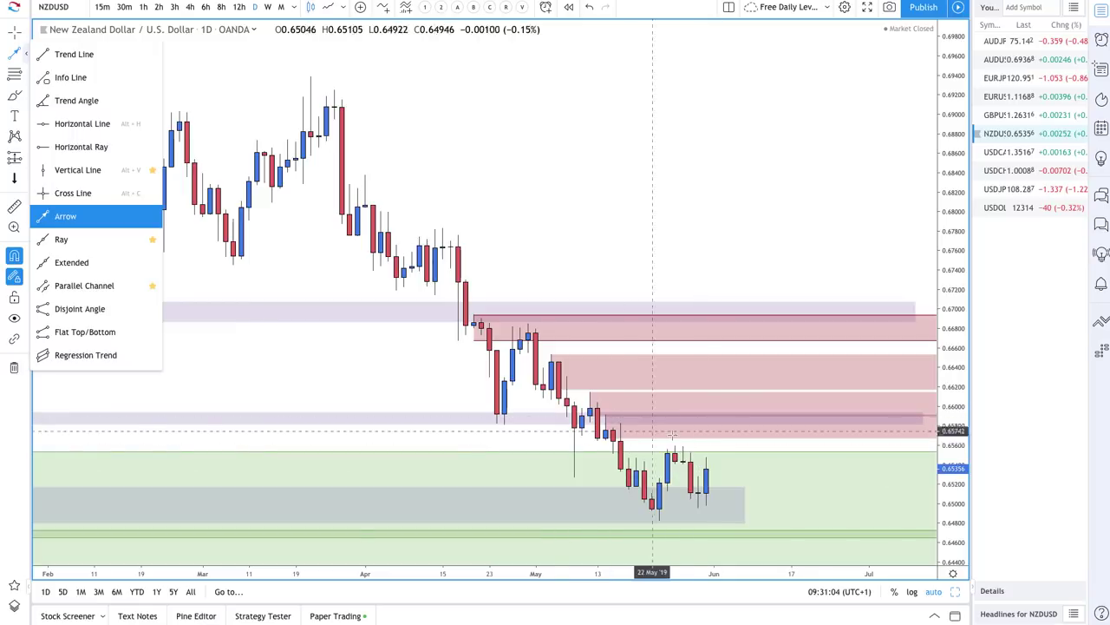
left_click(736, 420)
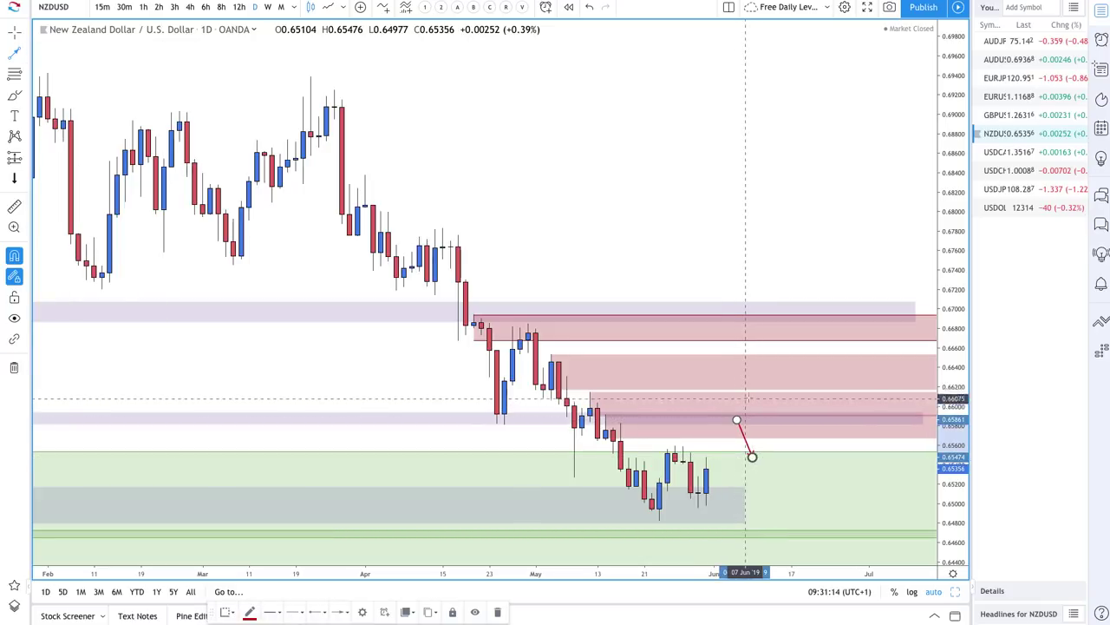
left_click(707, 468)
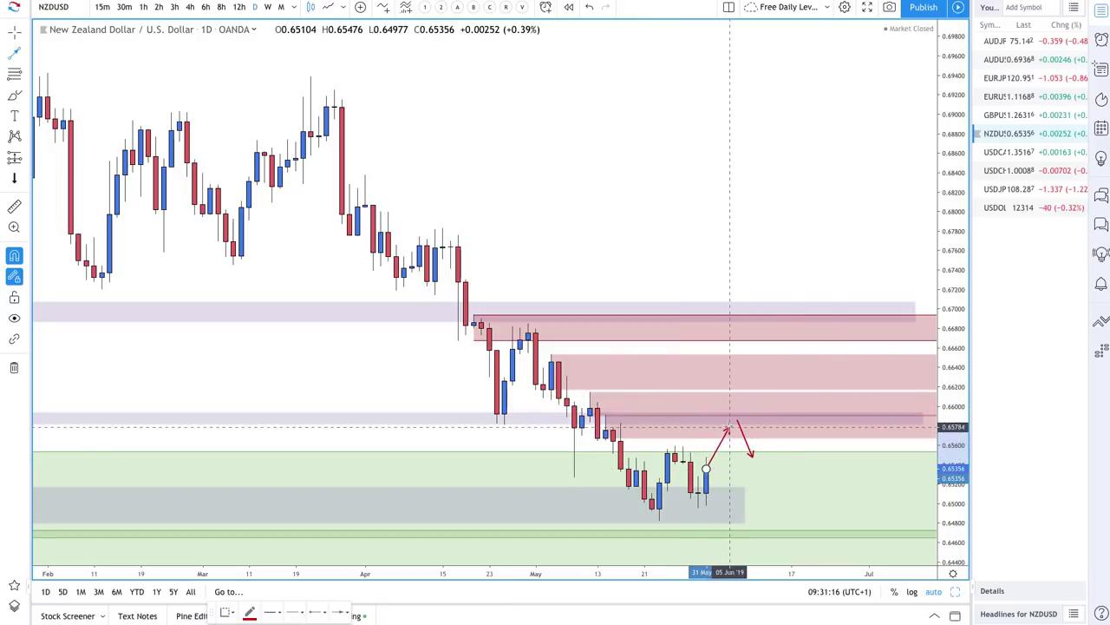
left_click(737, 420)
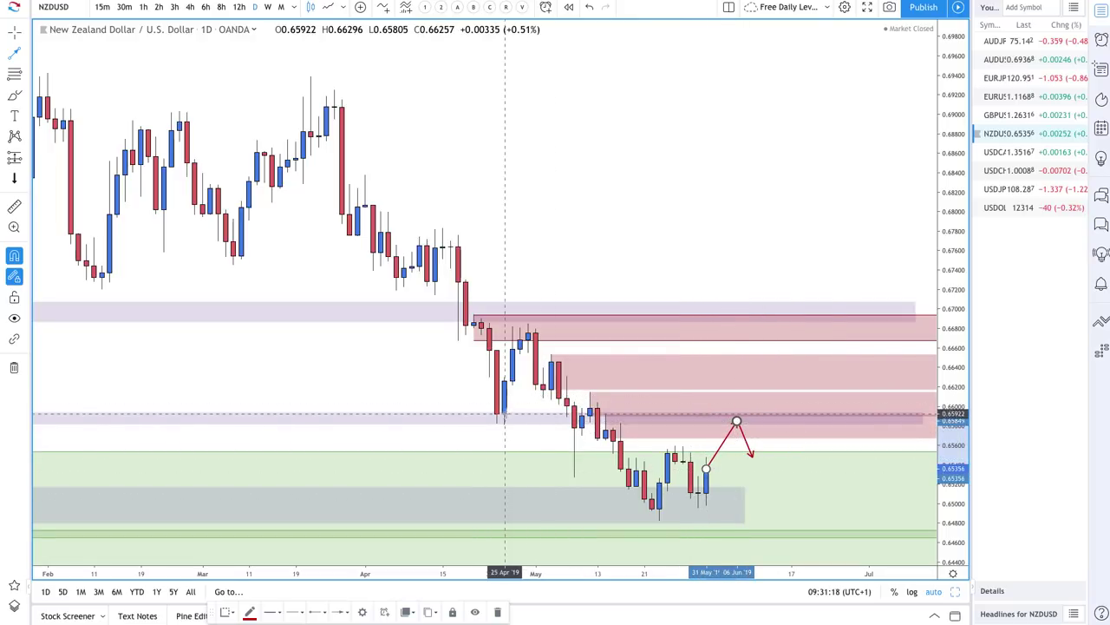
left_click(497, 424)
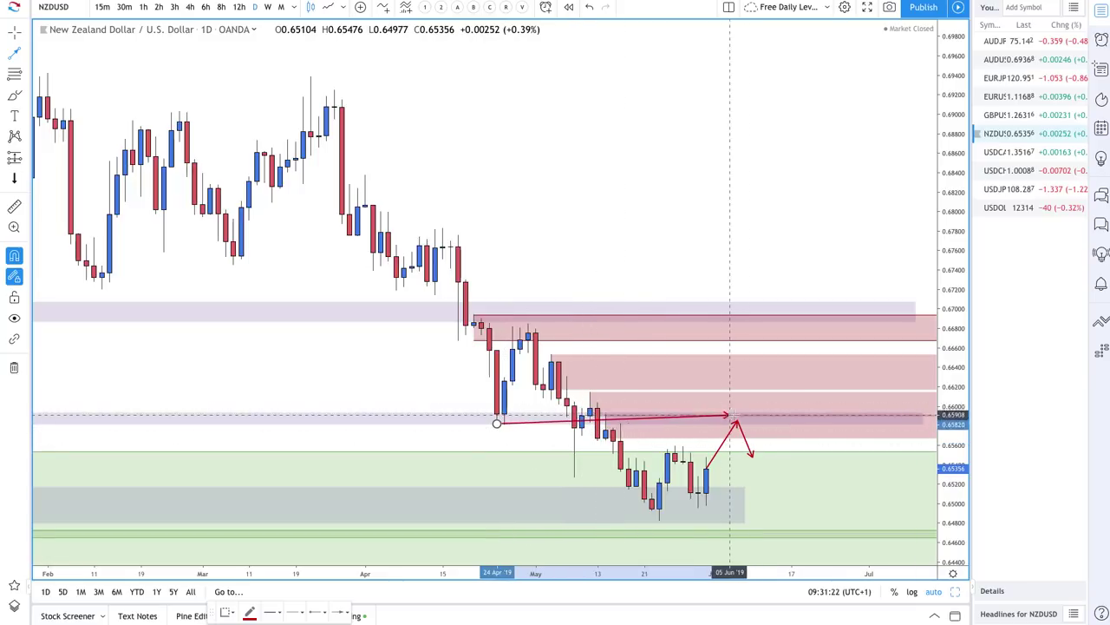
key("Escape")
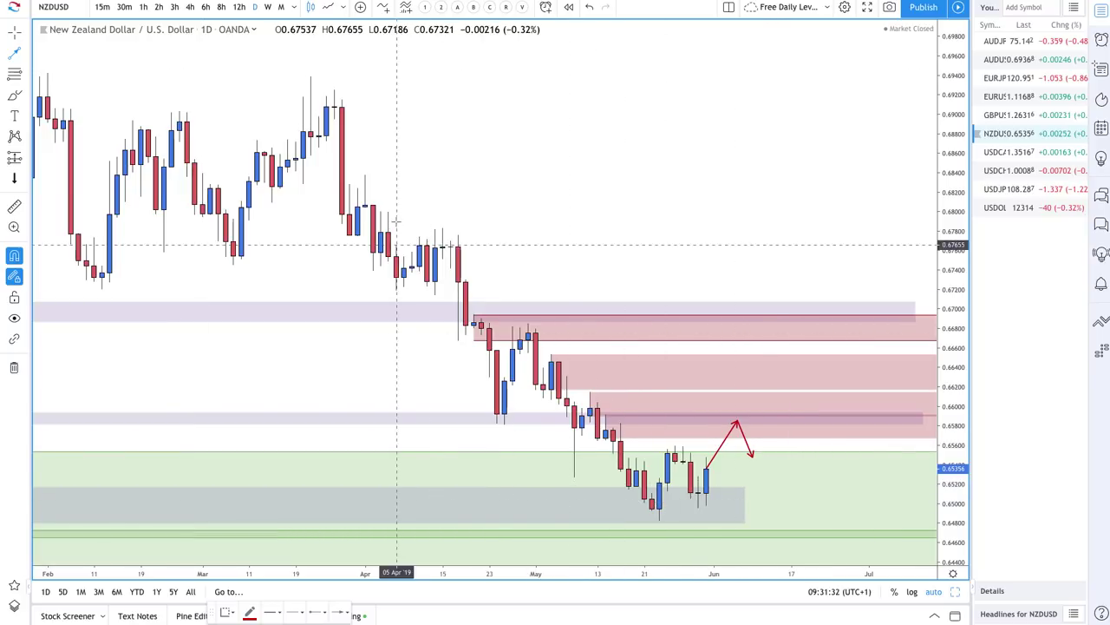
mouse_move(326, 96)
left_mouse_down()
mouse_move(381, 247)
mouse_move(503, 406)
mouse_move(520, 352)
mouse_move(642, 507)
mouse_move(454, 295)
mouse_move(334, 321)
mouse_move(352, 137)
mouse_move(476, 322)
mouse_move(664, 523)
mouse_move(706, 473)
mouse_move(651, 511)
mouse_move(701, 495)
mouse_move(660, 476)
mouse_move(669, 515)
mouse_move(685, 464)
mouse_move(696, 505)
mouse_move(668, 481)
mouse_move(669, 496)
mouse_move(691, 492)
mouse_move(736, 423)
left_mouse_up()
key("Escape")
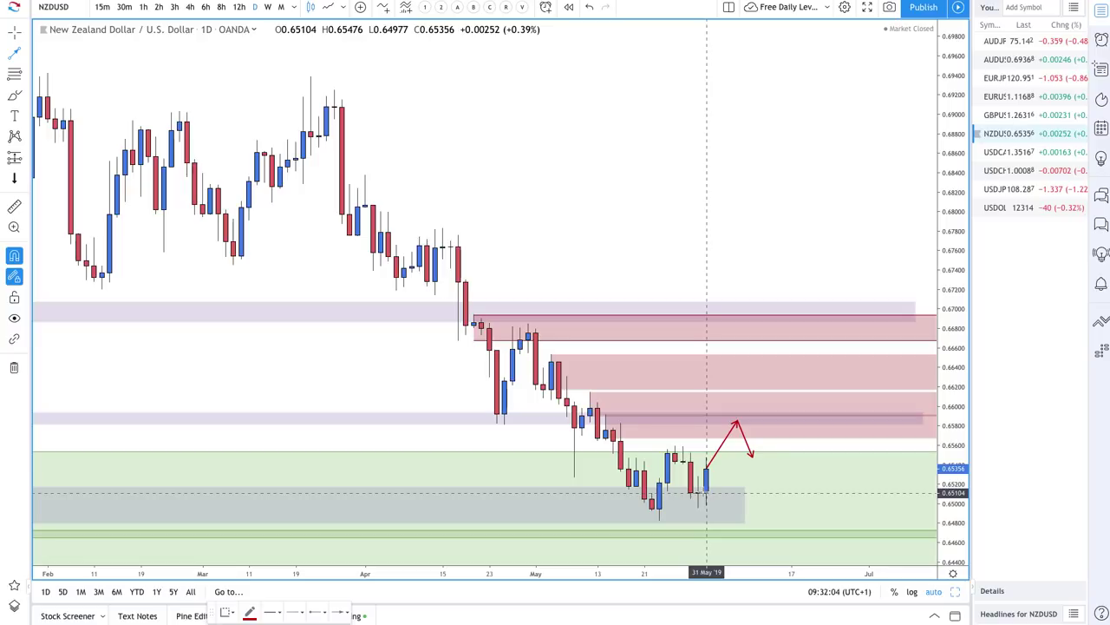
left_click(707, 493)
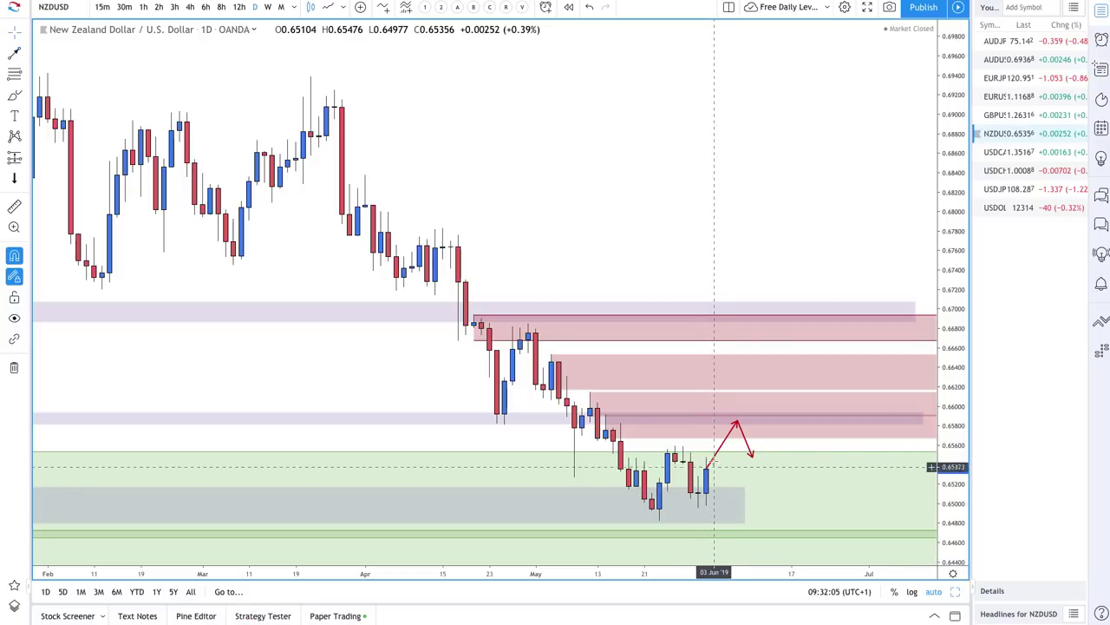
Check the projected arrows on the dollar index chart and return to the NZDUSD chart.
left_click(1002, 209)
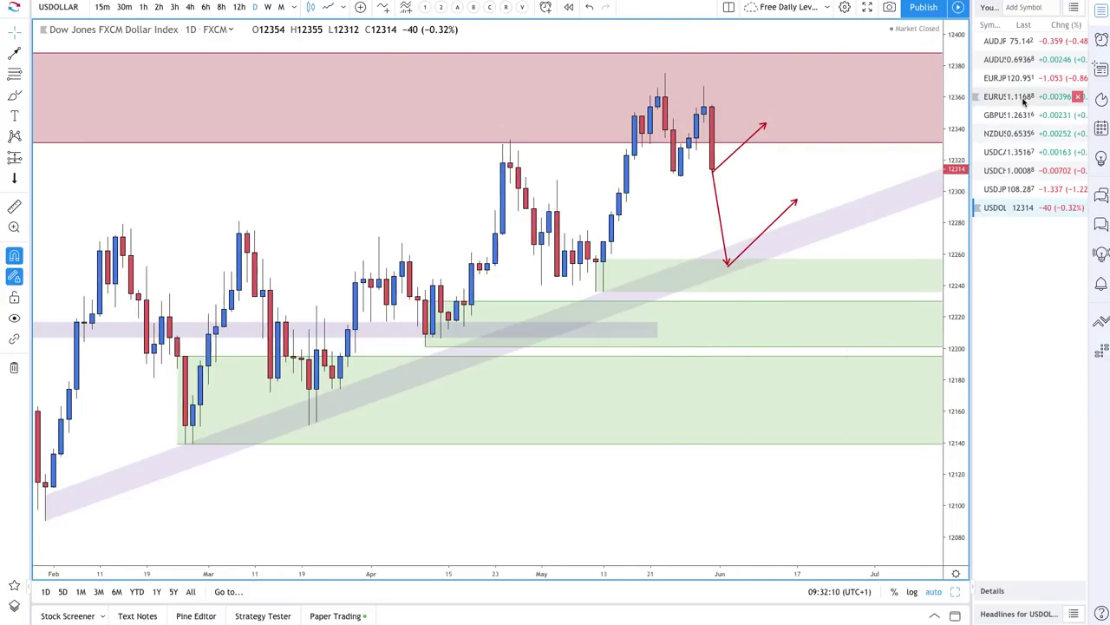
left_click(1015, 135)
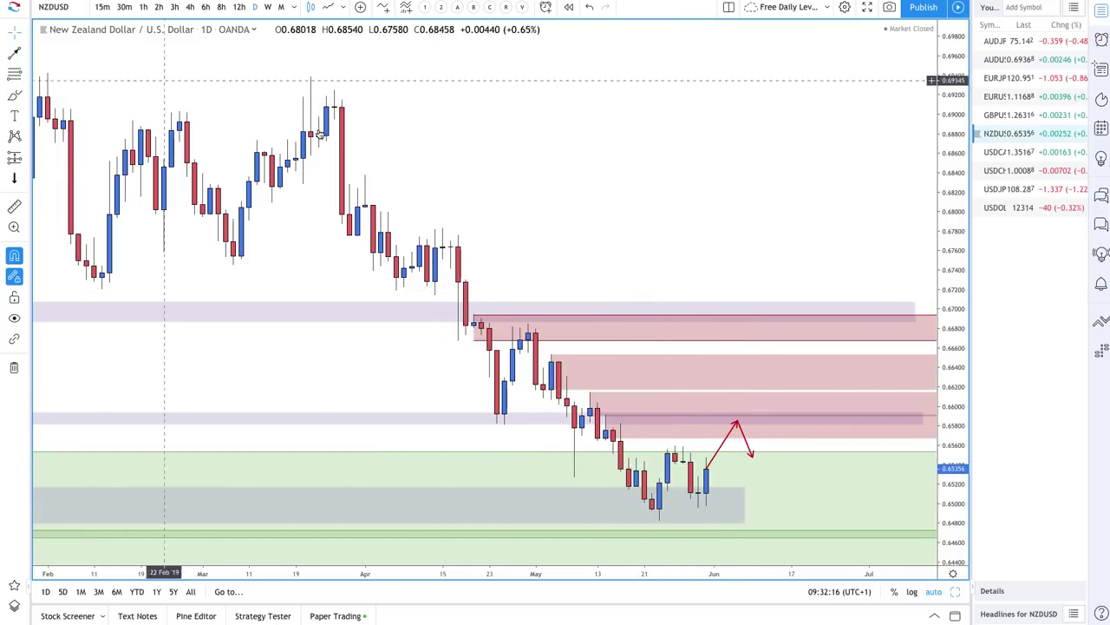
Move the NZDUSD demand zone starting at 26 October 2018 to 22–23 May 2019, spanning 0.65046 down to 0.64818.
scroll(746, 225, "down", 1)
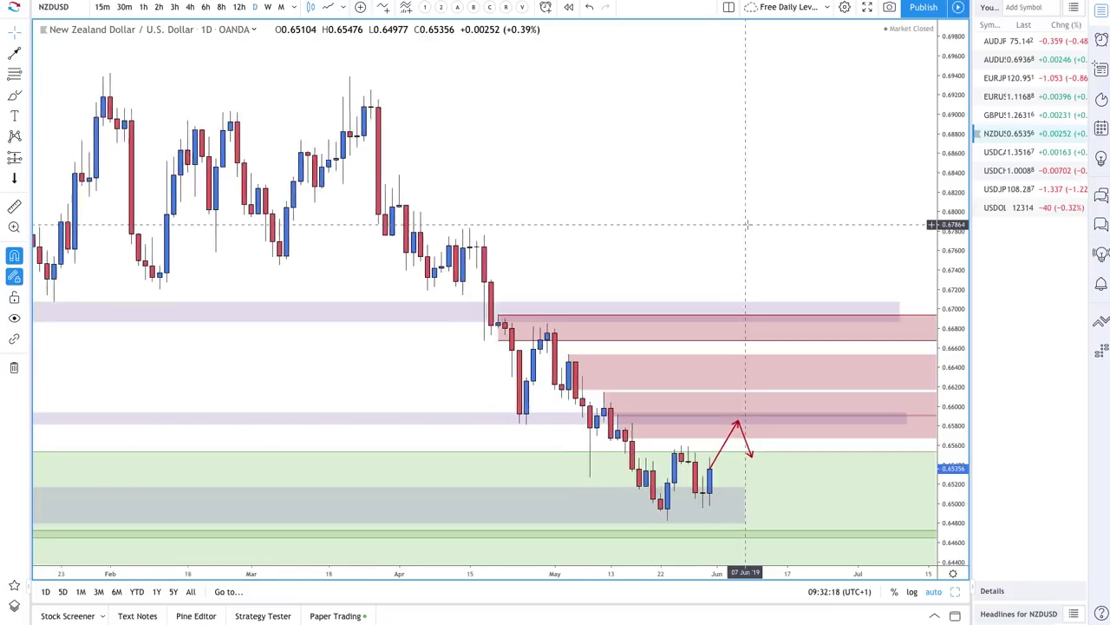
scroll(746, 225, "down", 1)
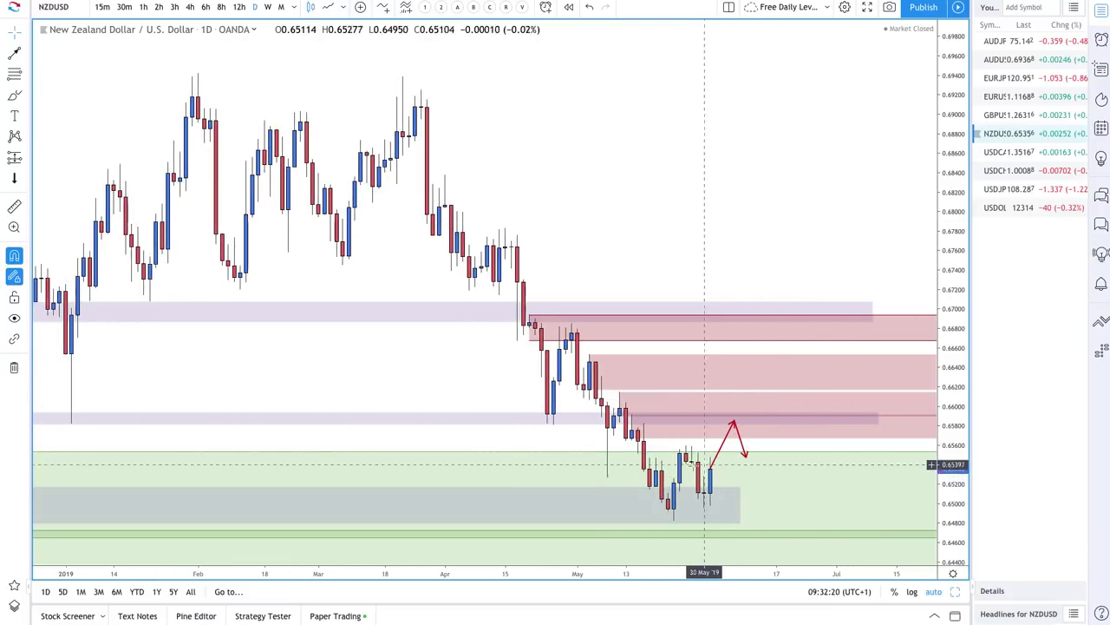
scroll(585, 468, "down", 2)
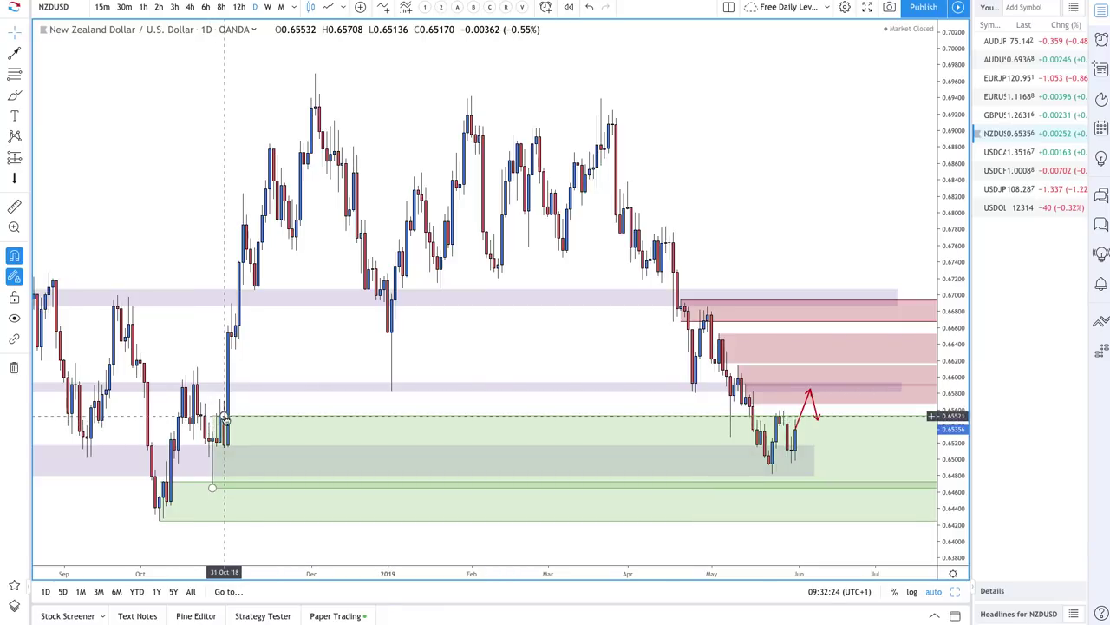
left_click_drag(224, 419, 769, 455)
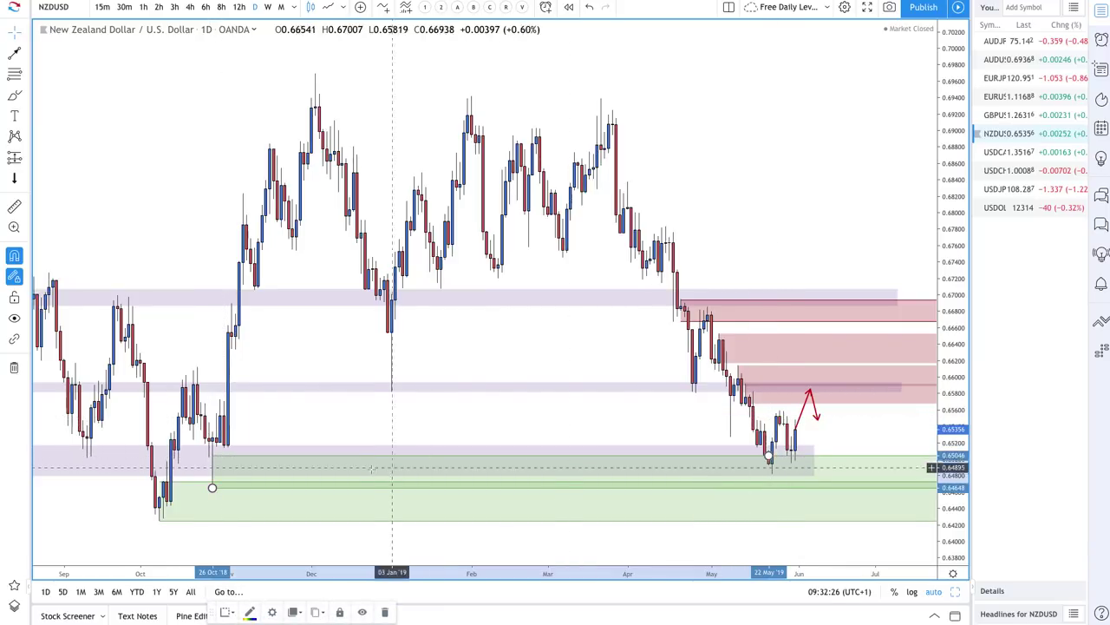
left_click_drag(212, 487, 772, 474)
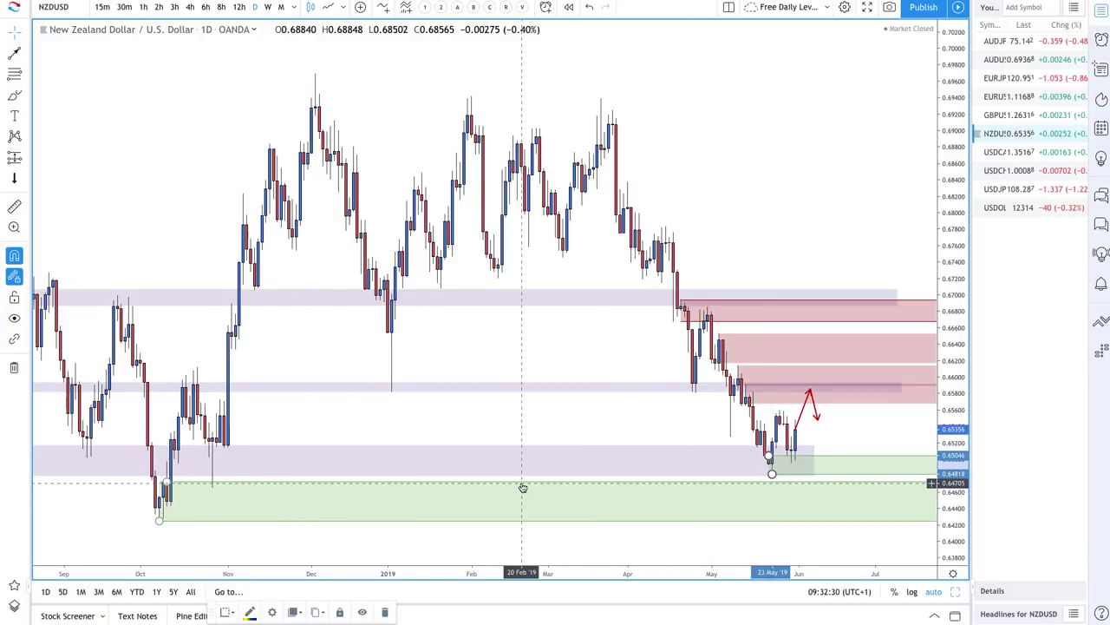
scroll(523, 481, "up", 4)
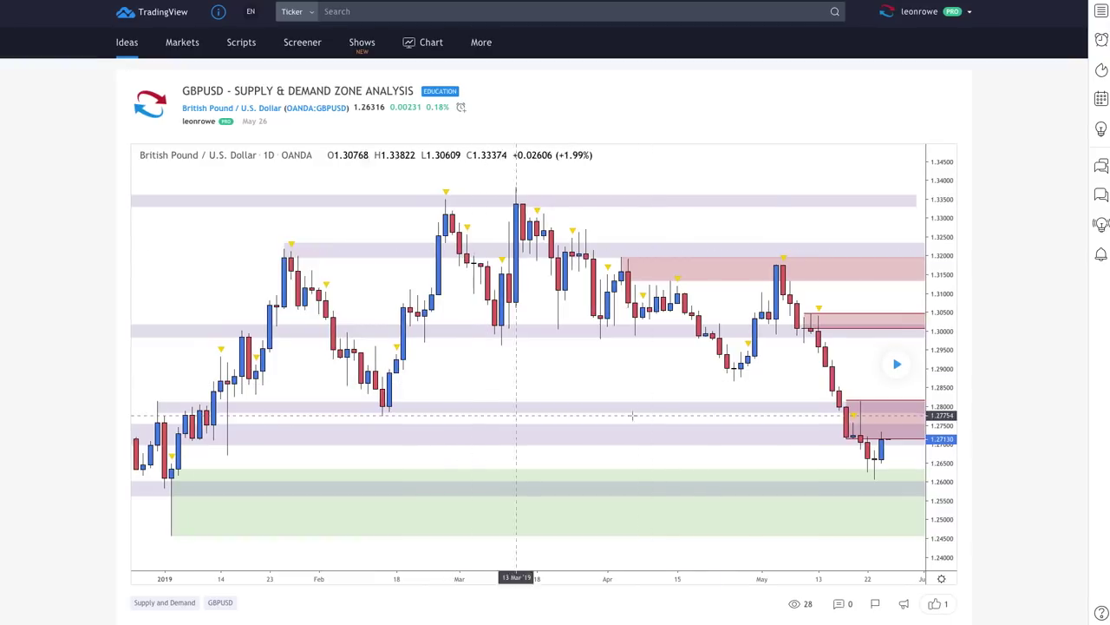
Play forward the published GBPUSD supply and demand zone analysis and open the GBPUSD chart.
left_click(897, 365)
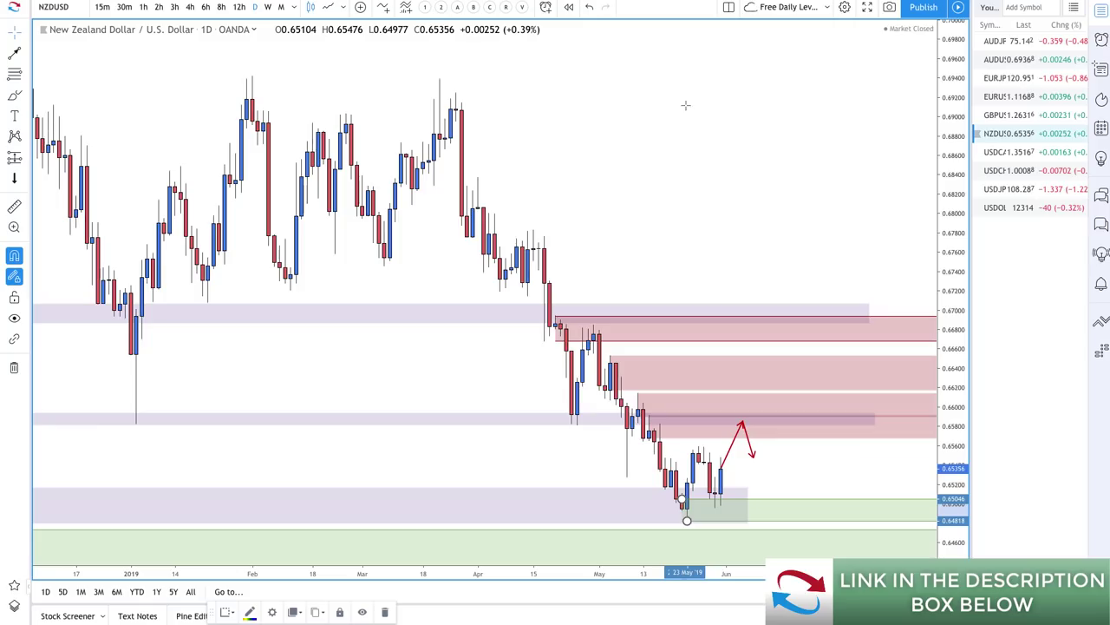
key("Up")
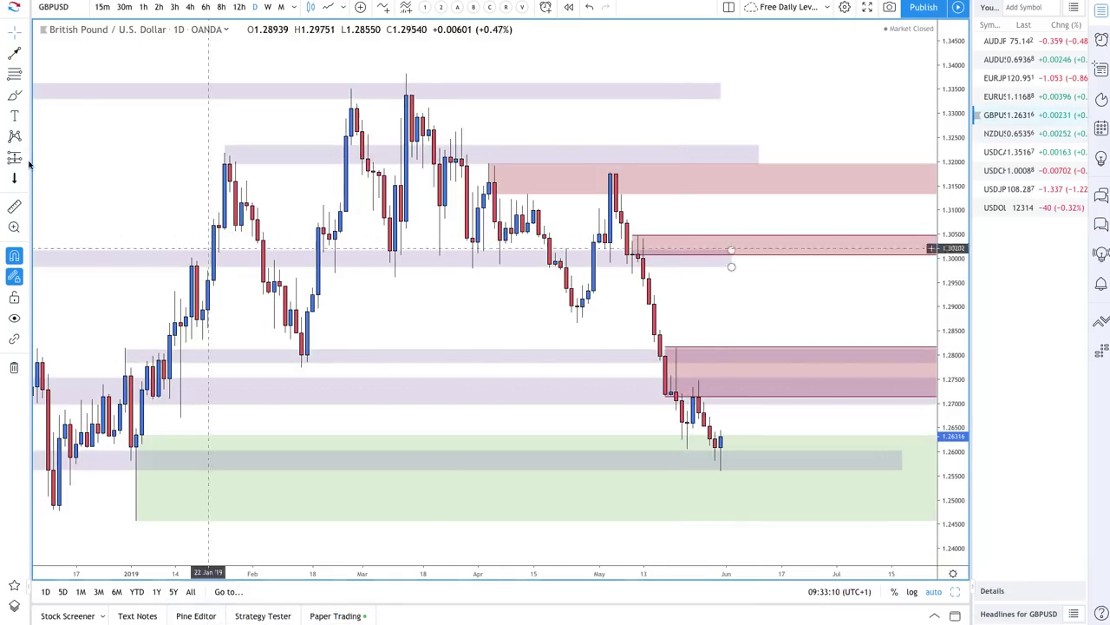
Draw an arrow from 31 May near 1.26316 up to about 1.27473 on 10 June, and another down to about 1.26456 on 17 June.
left_click(12, 53)
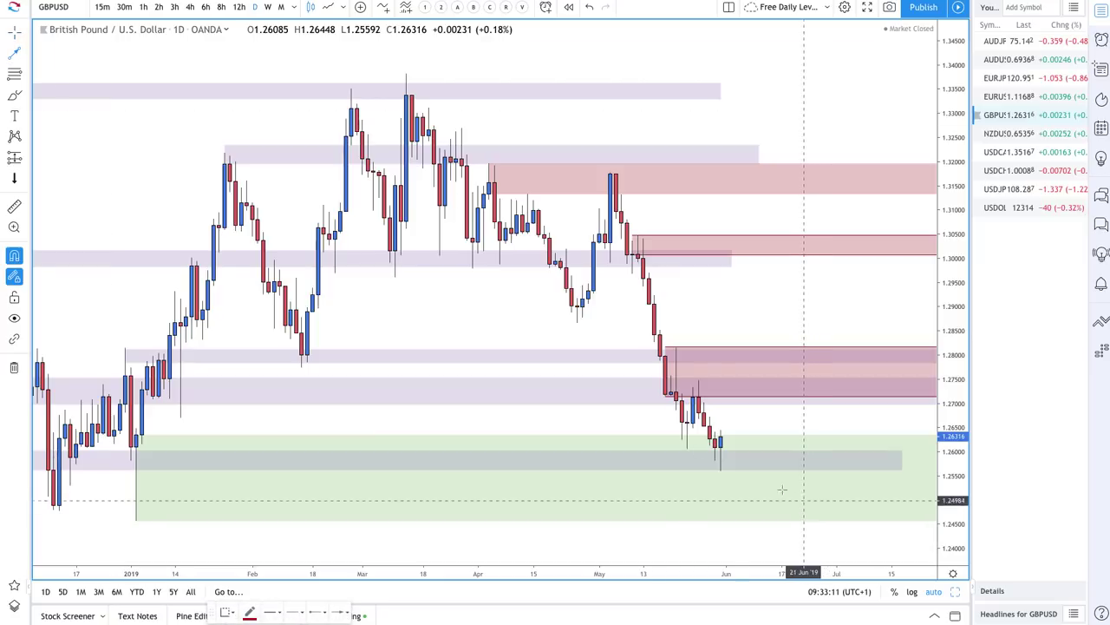
left_click(720, 438)
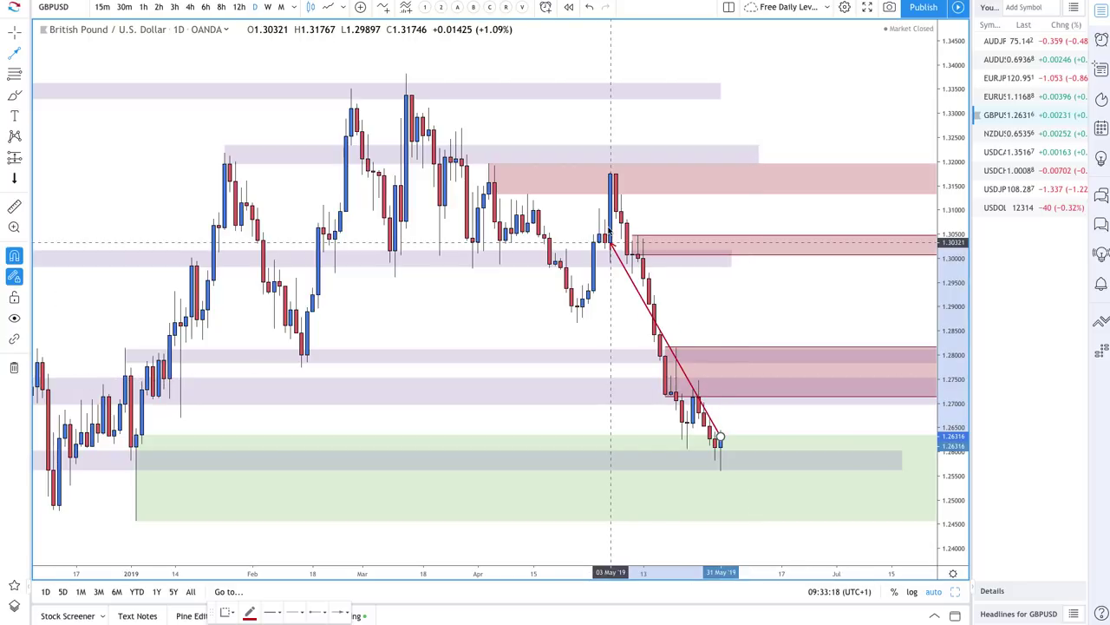
key("Escape")
left_click(736, 411)
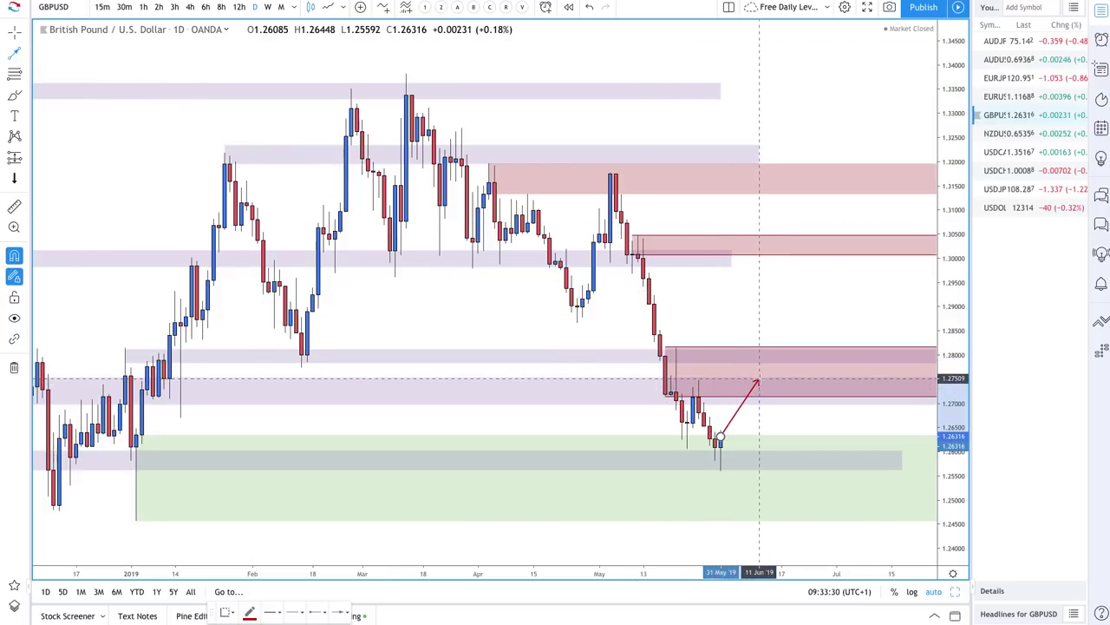
left_click(753, 379)
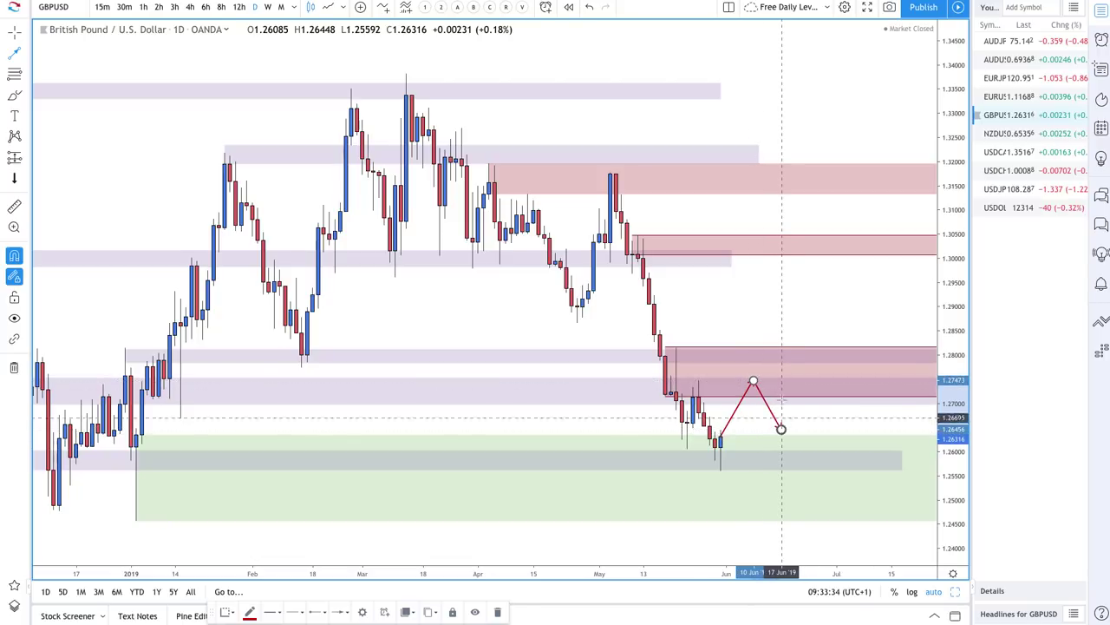
Draw downward arrows from the two nearest supply zones, from about 1.28119 to 1.26647 and from about 1.30285 to 1.28909, both ending on 27 June.
left_click(775, 349)
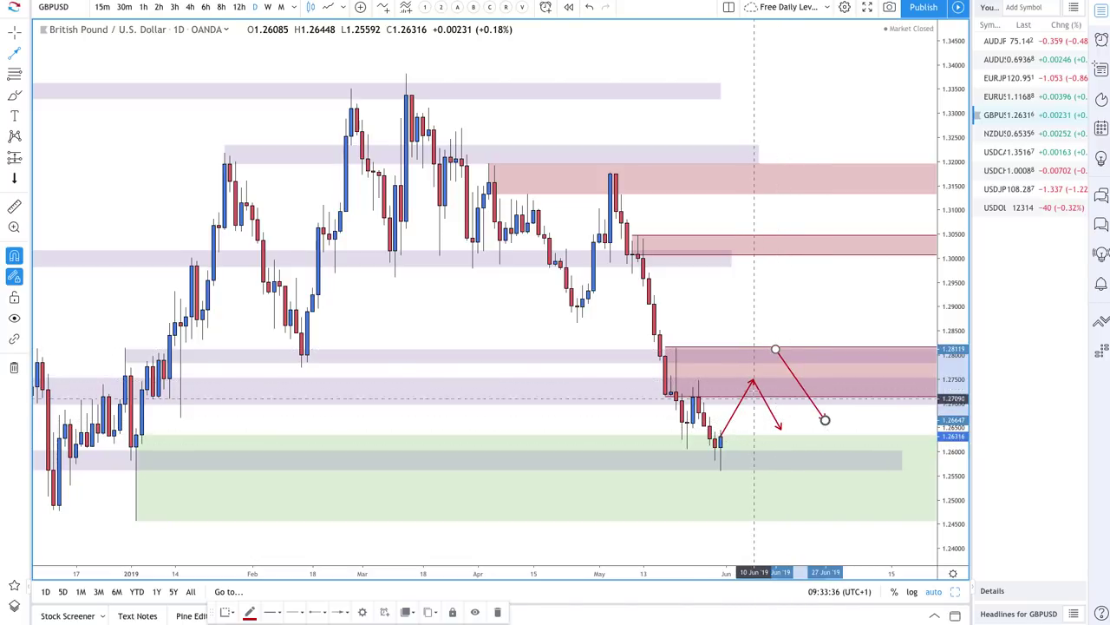
left_click(786, 247)
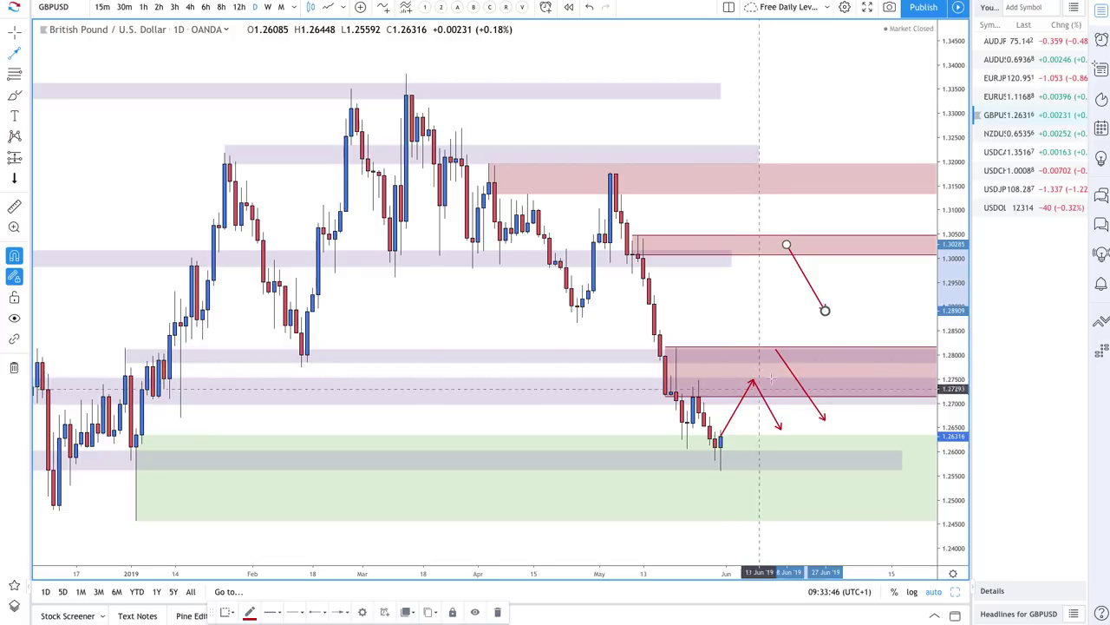
scroll(755, 390, "up", 3)
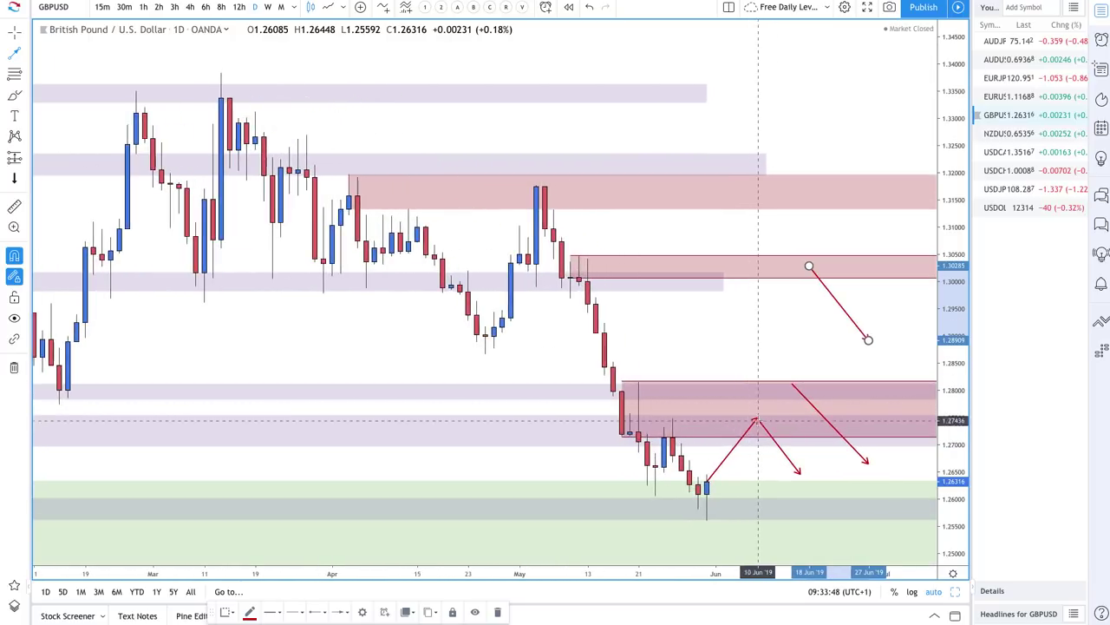
scroll(755, 421, "down", 3)
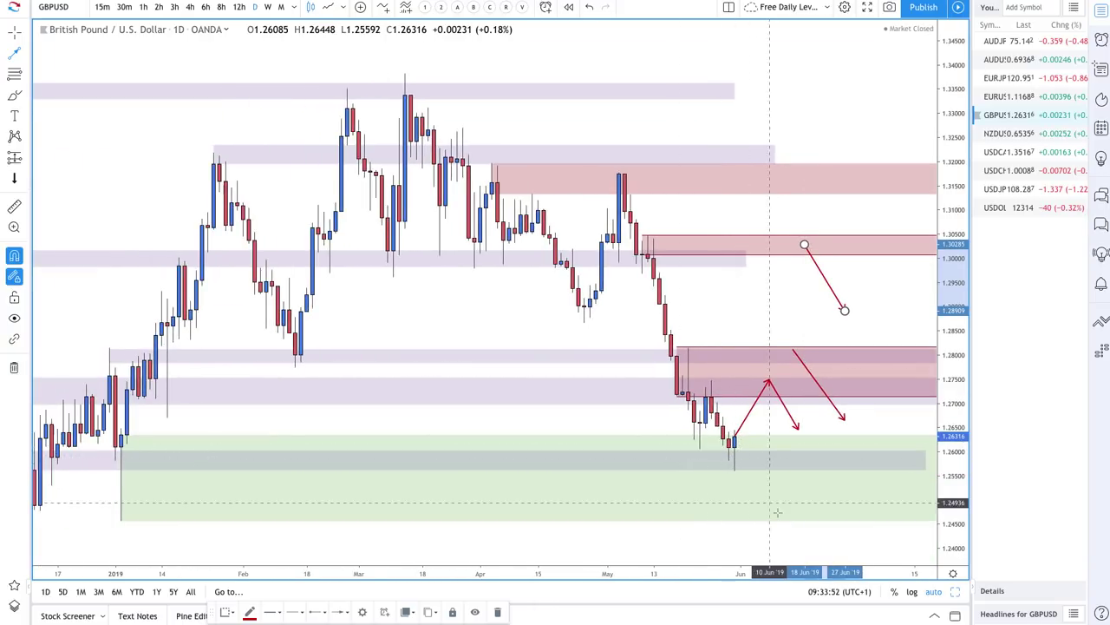
Draw an arrow from 1.26085 on 31 May down to about 1.24565 on 10 June, and another from there up to about 1.26097 on 27 June.
scroll(763, 460, "down", 2)
left_click_drag(768, 446, 793, 507)
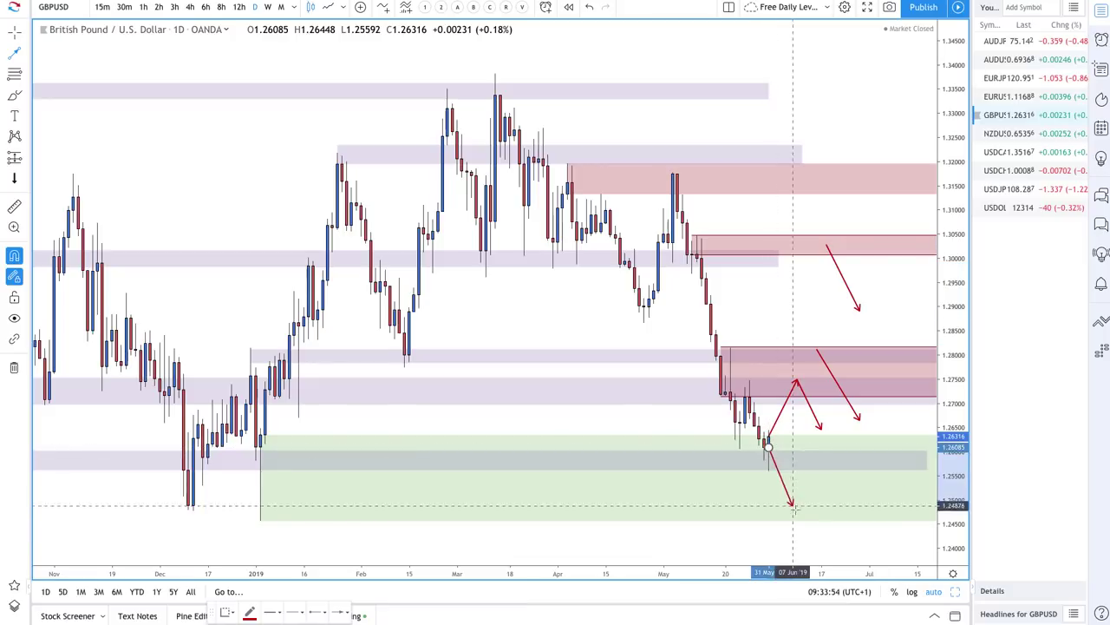
left_click(797, 519)
double_click(859, 447)
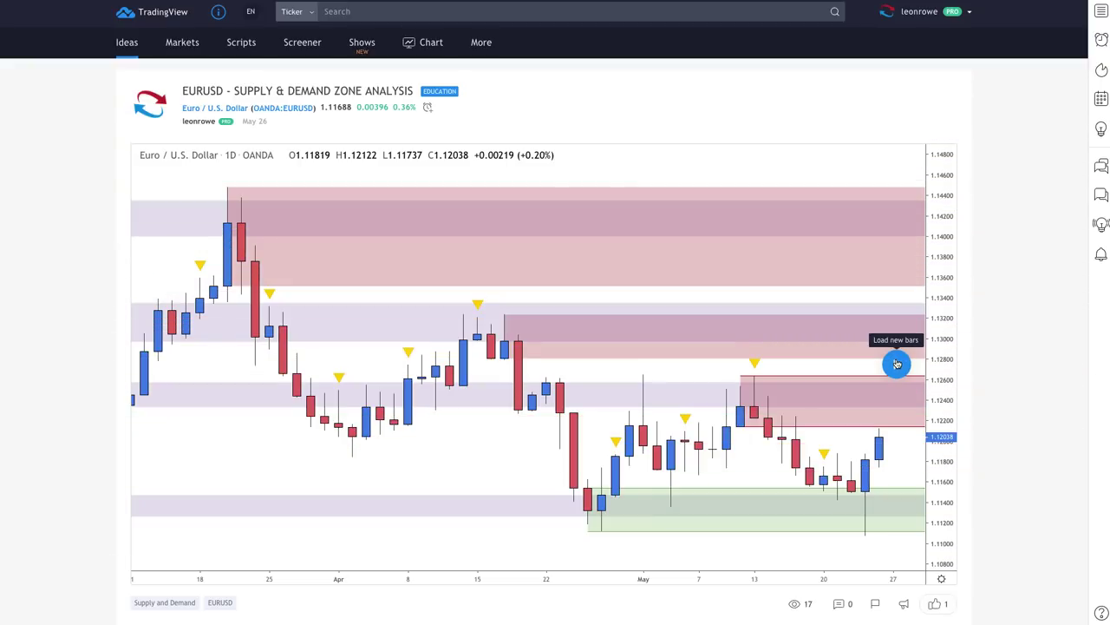
Play forward the published EURUSD supply and demand zone analysis and open the EURUSD chart.
left_click(898, 364)
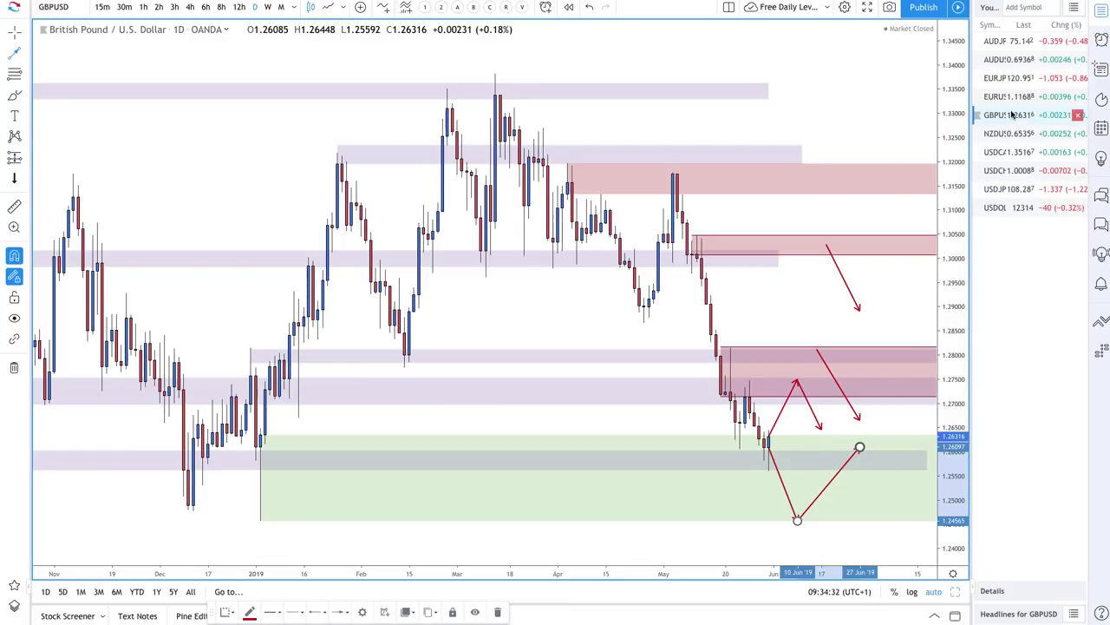
left_click(1010, 100)
scroll(724, 218, "up", 5)
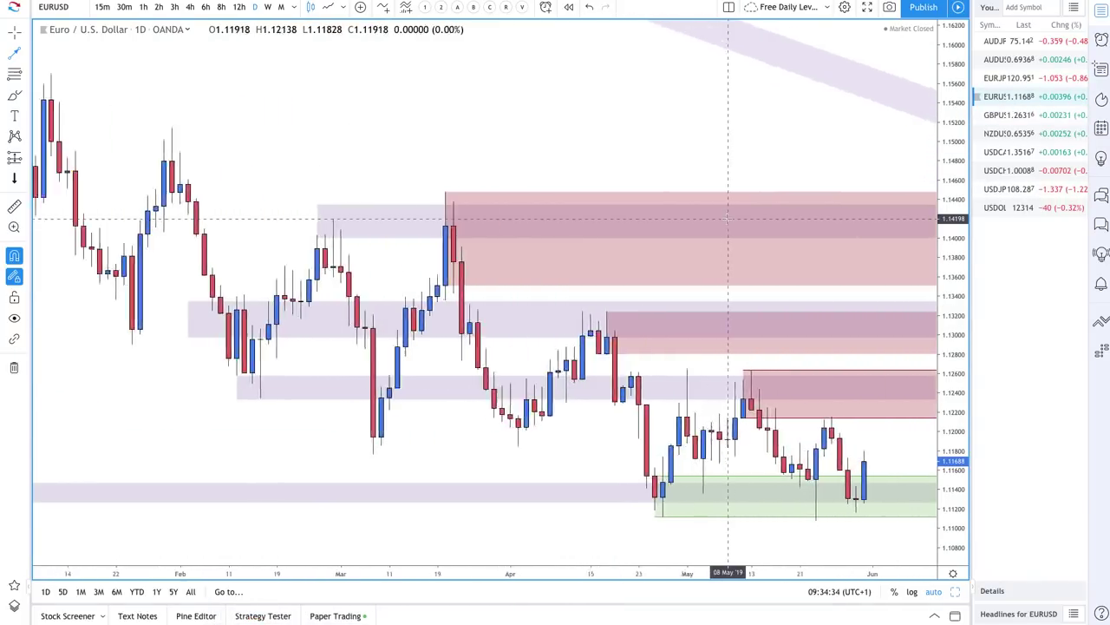
scroll(725, 218, "up", 1)
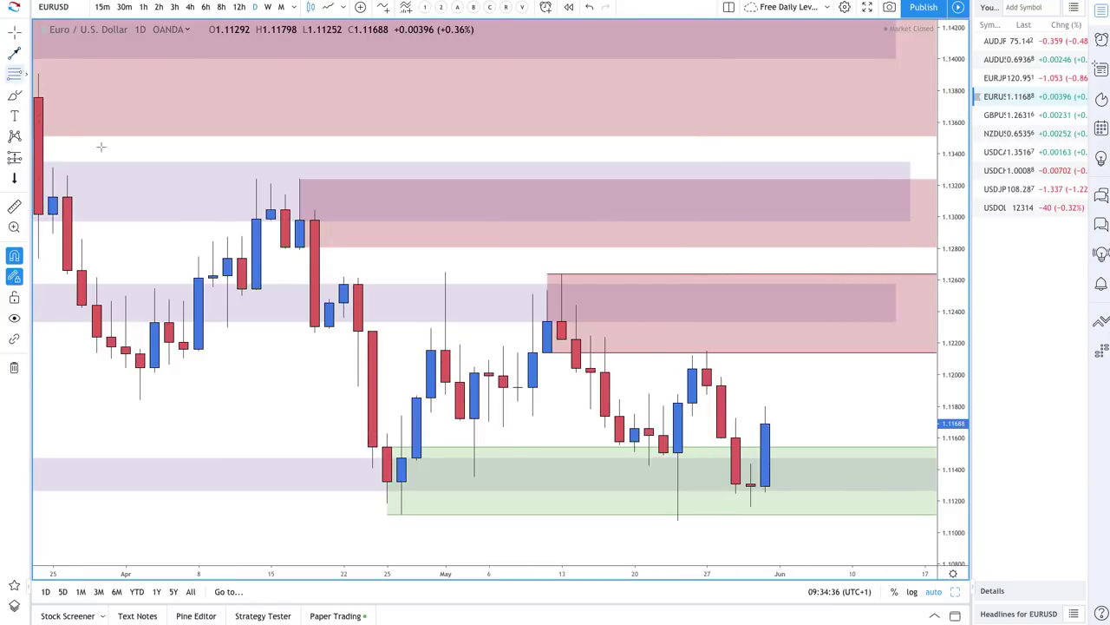
Draw a Fib retracement from 1.11114 on 26 April to 1.12648 on 1 May and apply the template with black outer lines and a yellow midline.
left_click(400, 513)
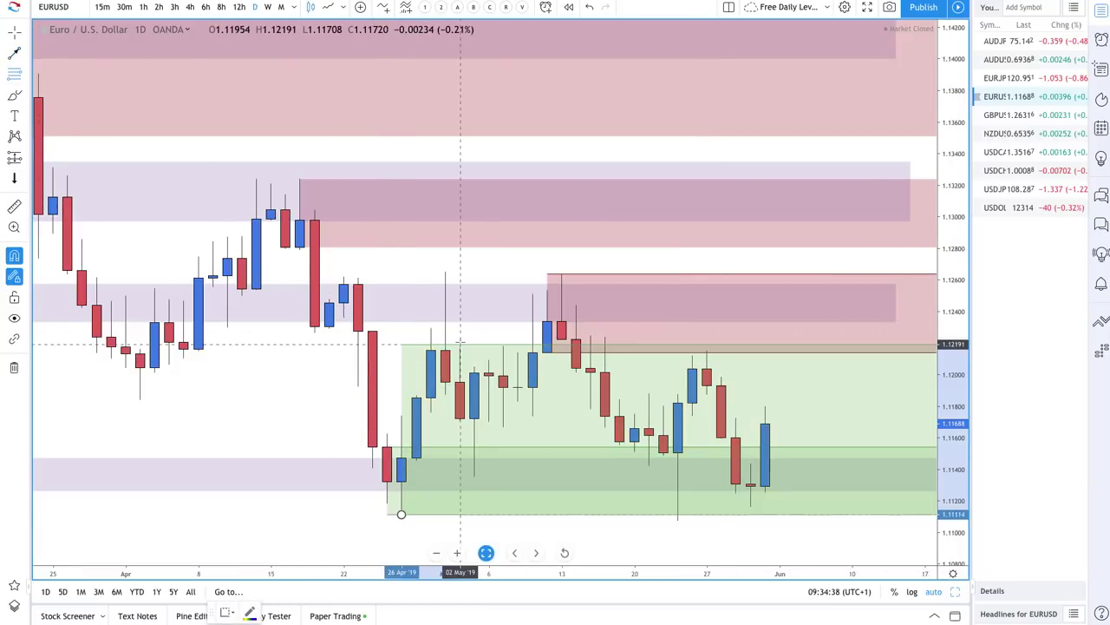
left_click(445, 272)
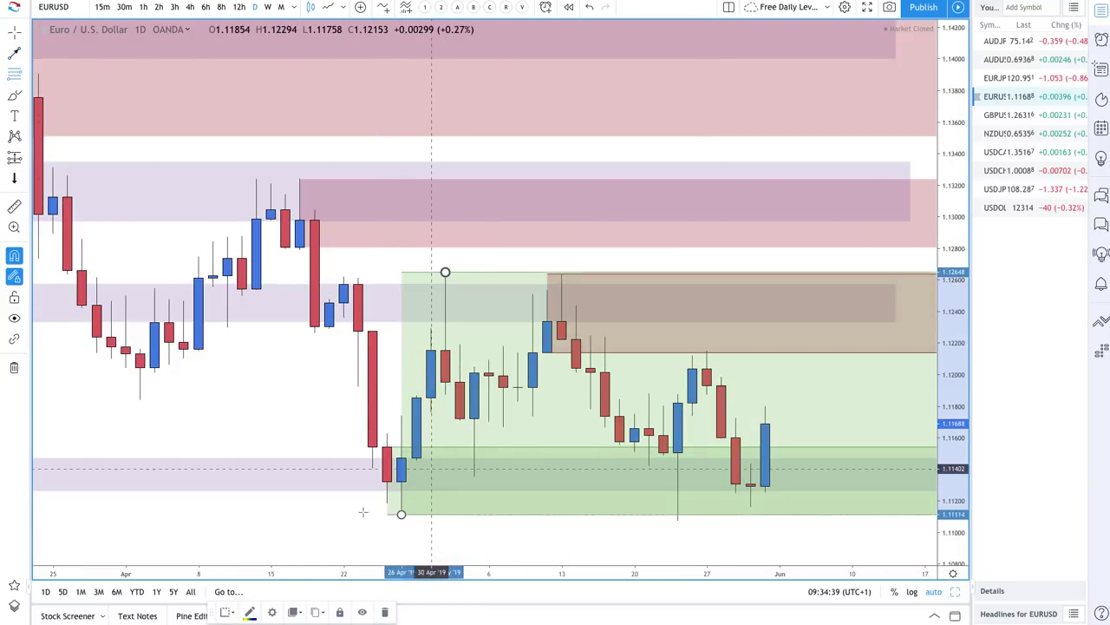
left_click(223, 617)
left_click(232, 590)
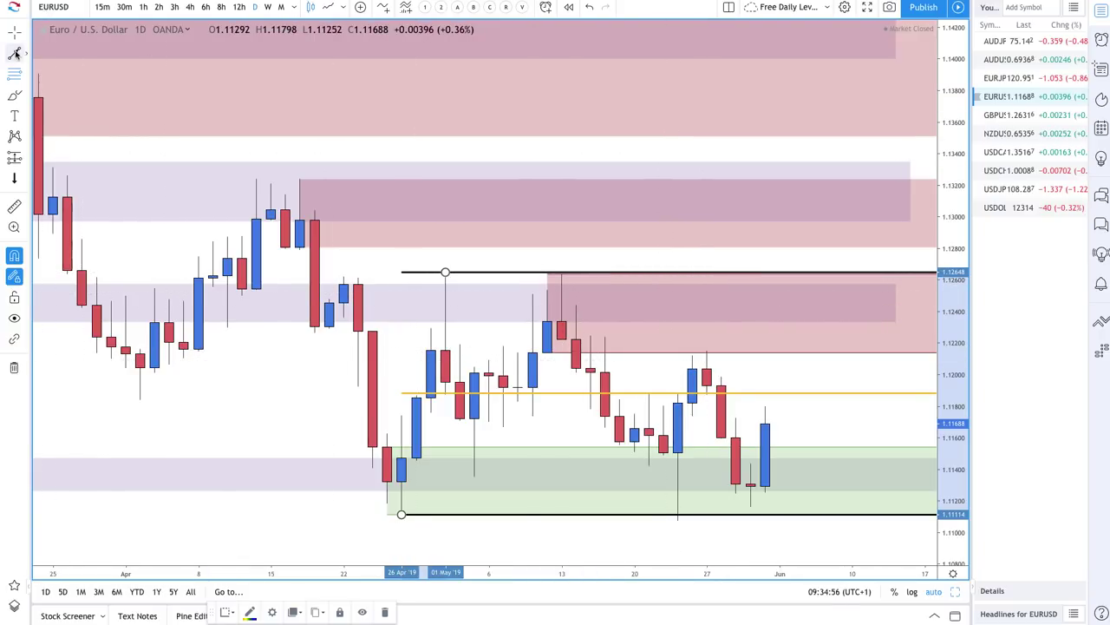
Draw an arrow from 1.12152 on 27 May down to 1.11308 on 30 May, and another from 1.11292 on 31 May up to about 1.12319 on 5 June.
left_click_drag(707, 343, 752, 464)
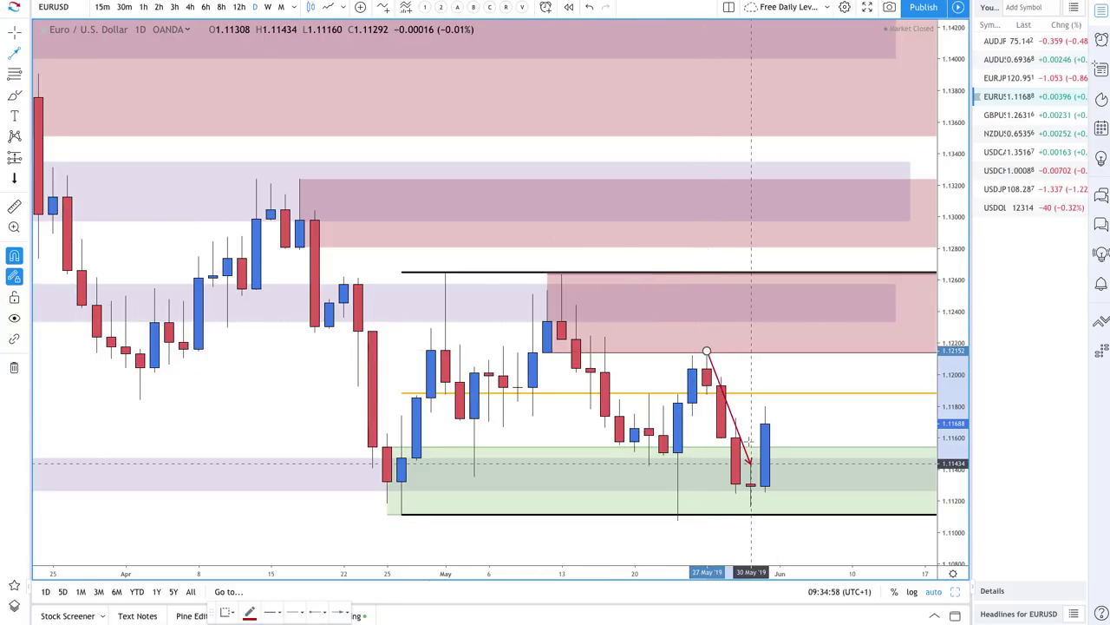
left_click(751, 483)
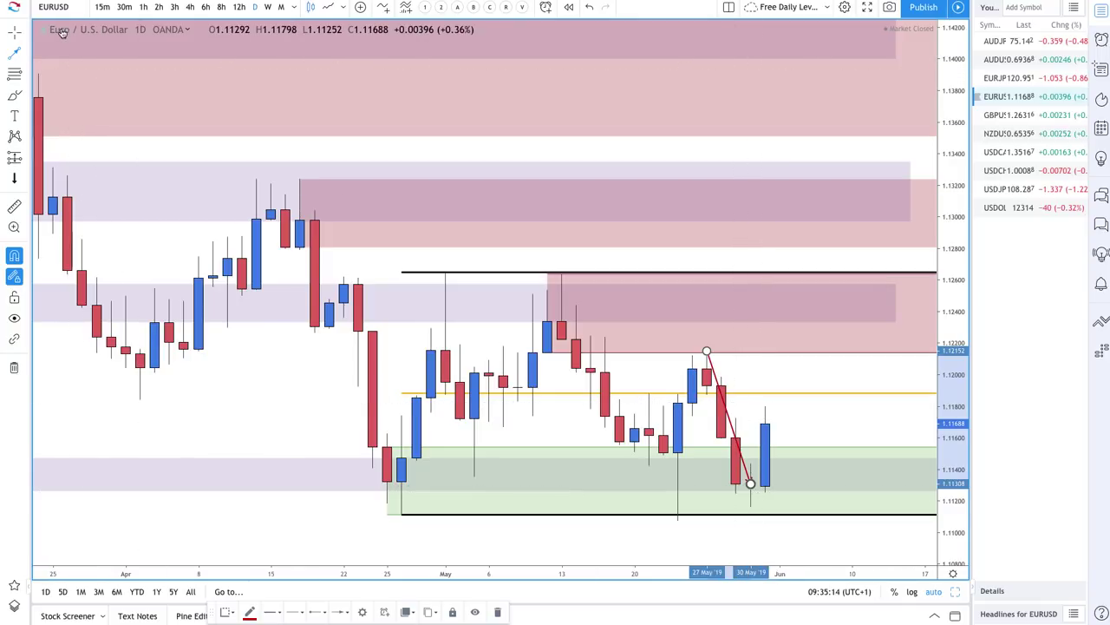
left_click(750, 484)
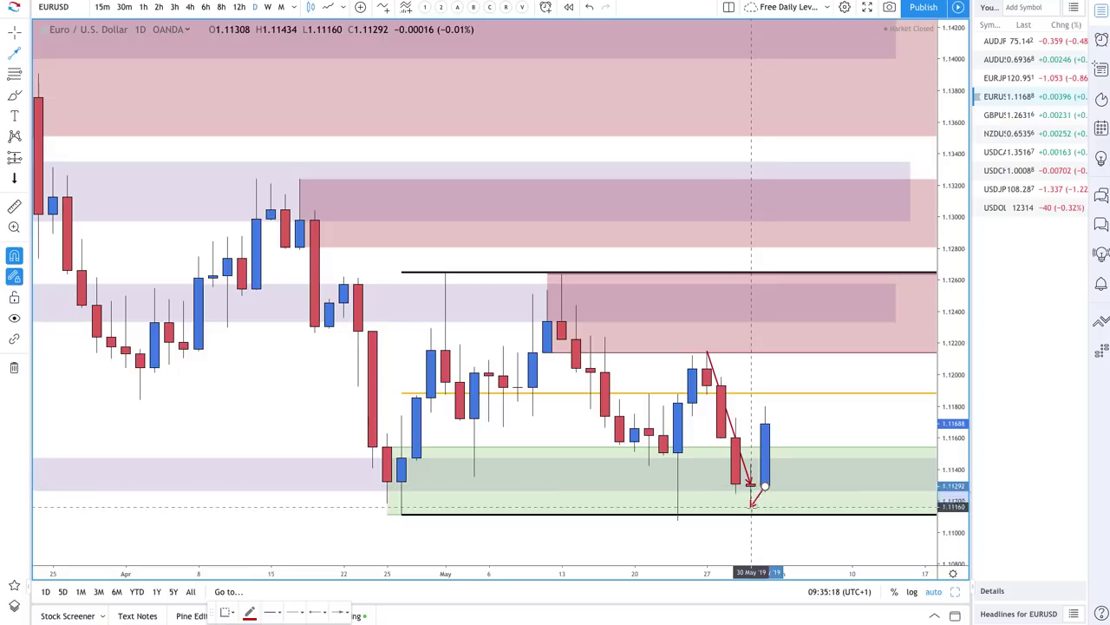
left_click(764, 485)
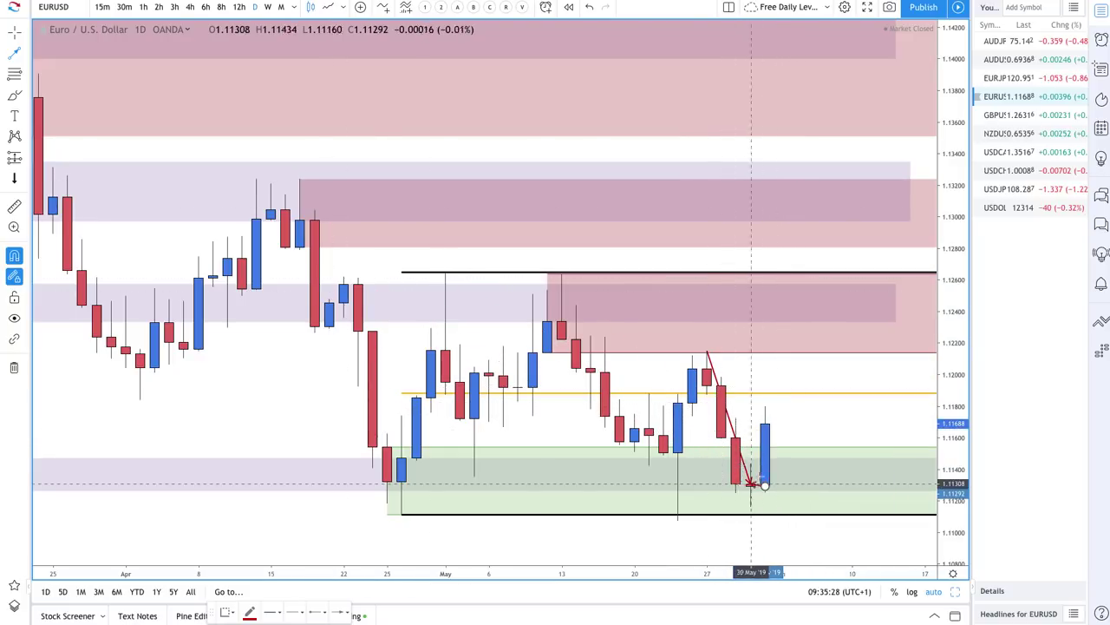
left_click(808, 325)
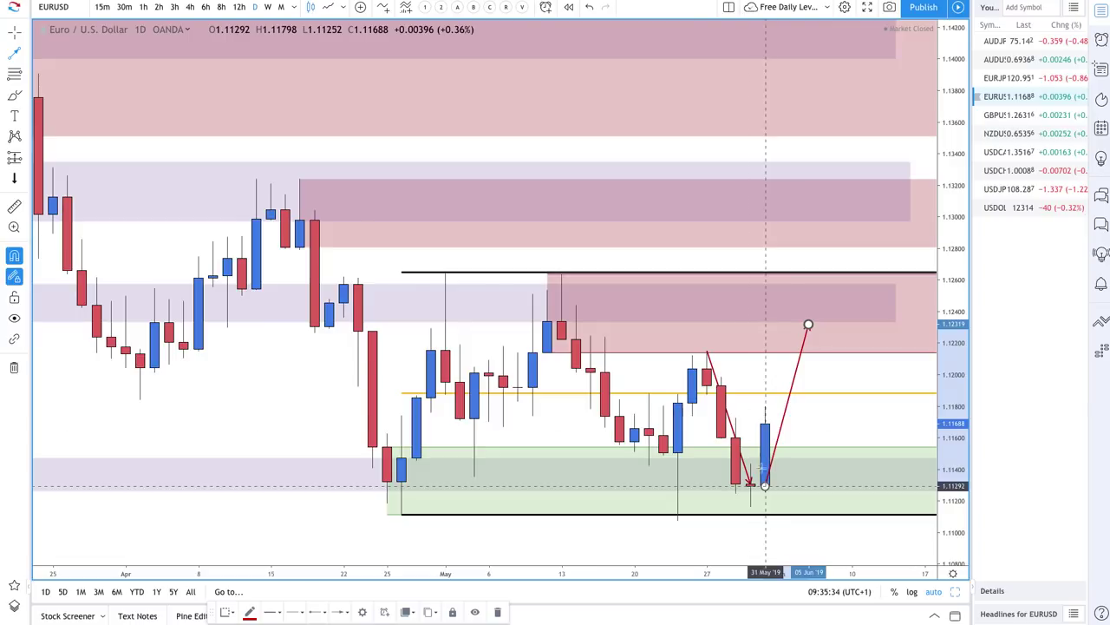
Draw an arrow from 1.11688 on 31 May down to about 1.11204 on 5 June, and another from there up to about 1.116 on 10 June.
left_click(17, 53)
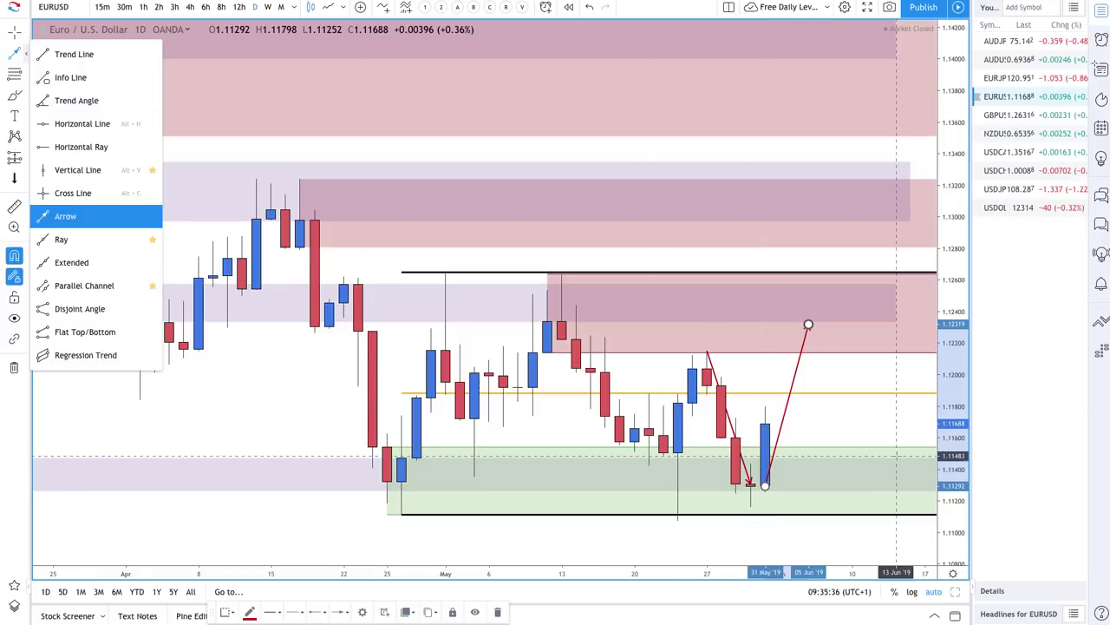
left_click(765, 424)
left_click(808, 499)
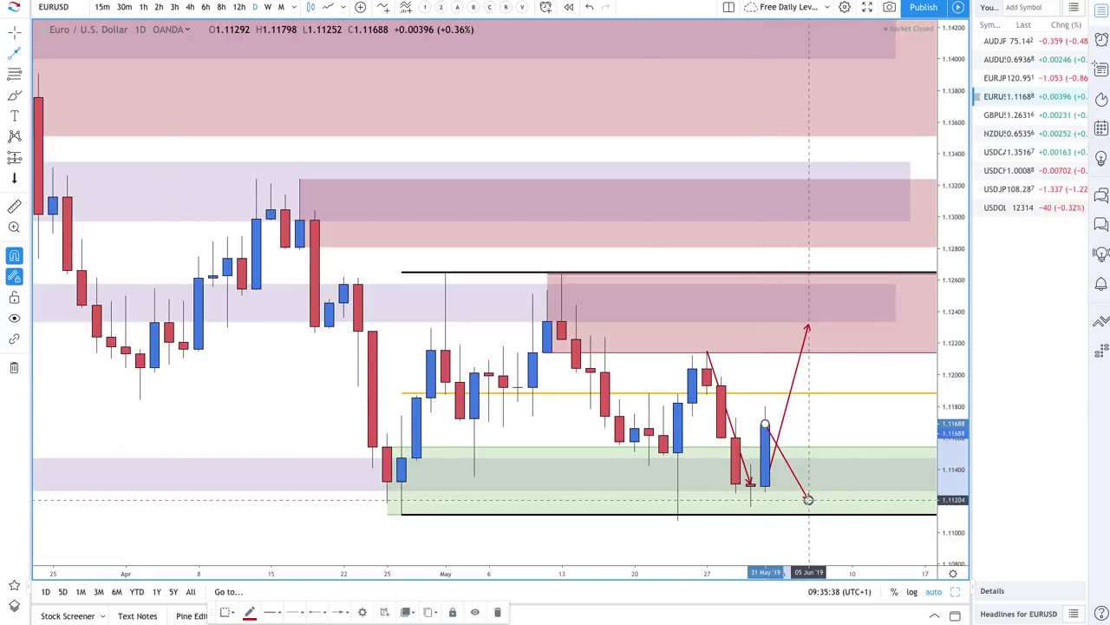
left_click(807, 499)
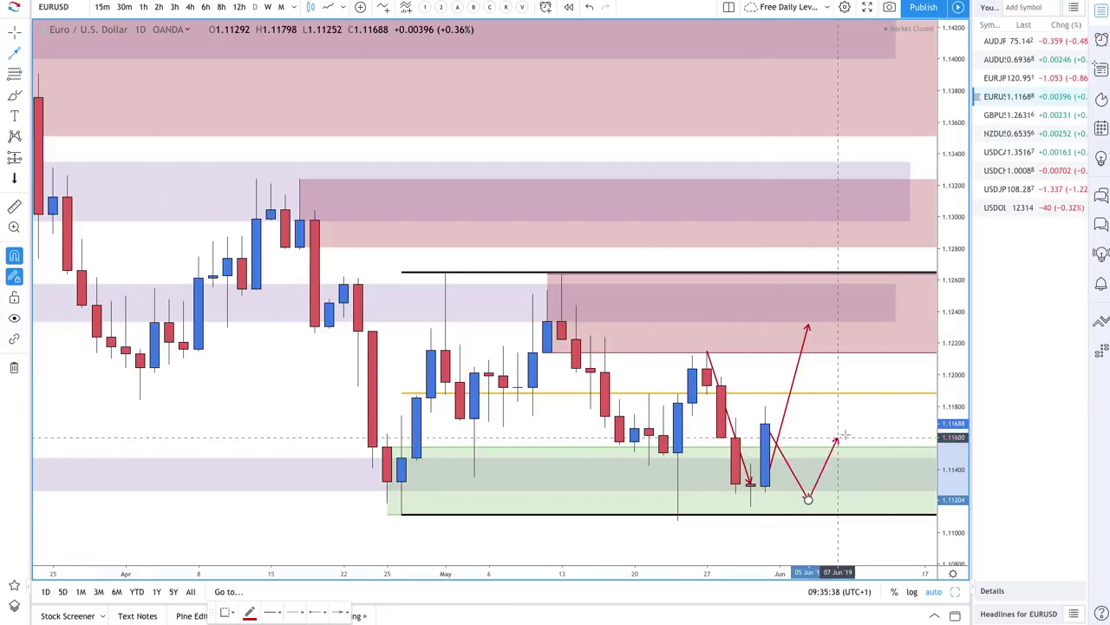
Draw arrows down from 6 June, one from about 1.12458 to 1.11967 on 11 June and one from about 1.13052 to 1.12469 on 12 June.
left_click(751, 486)
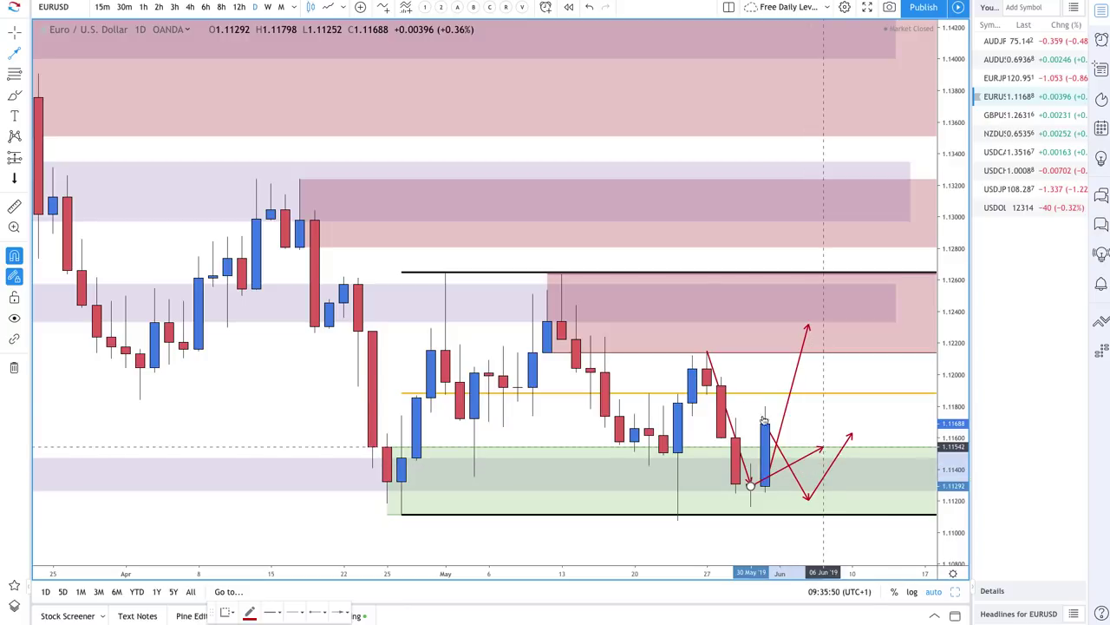
key("Escape")
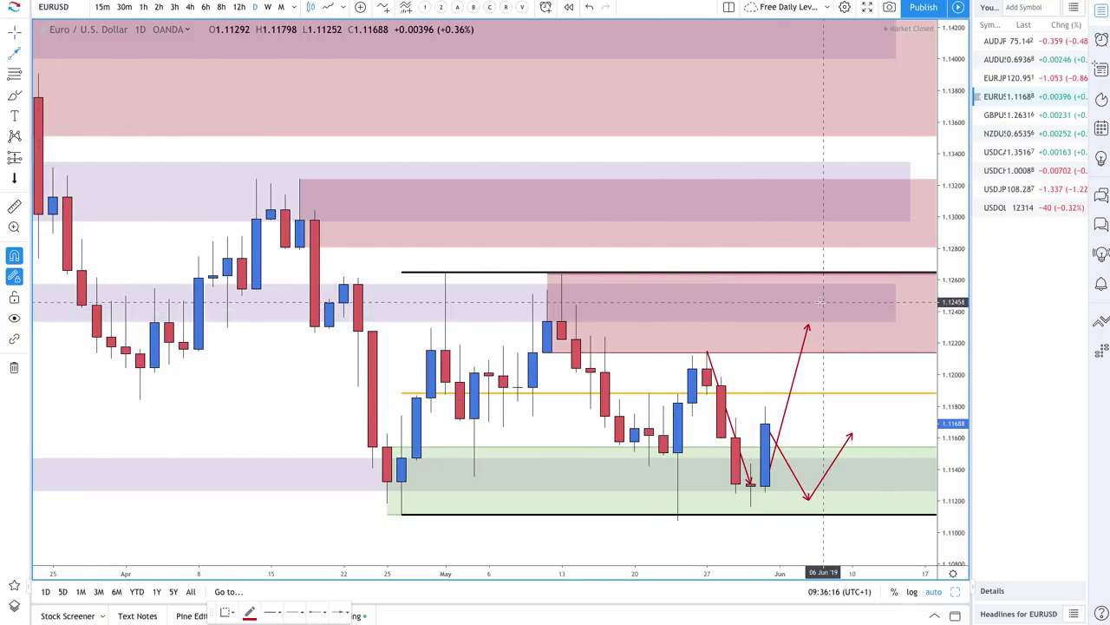
left_click_drag(823, 302, 865, 379)
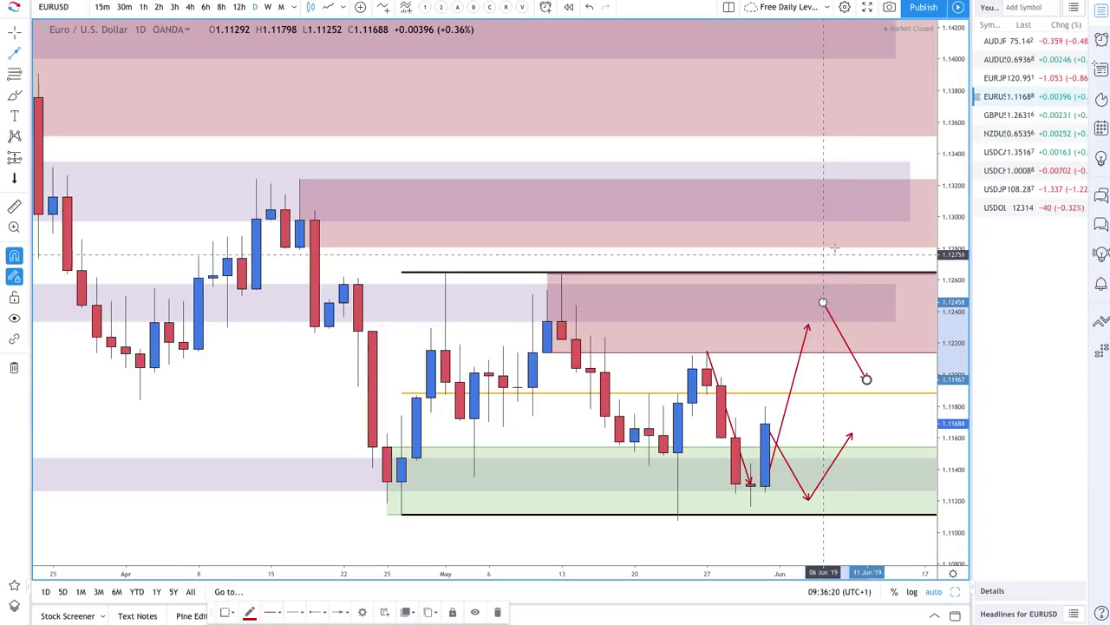
left_click_drag(824, 208, 880, 300)
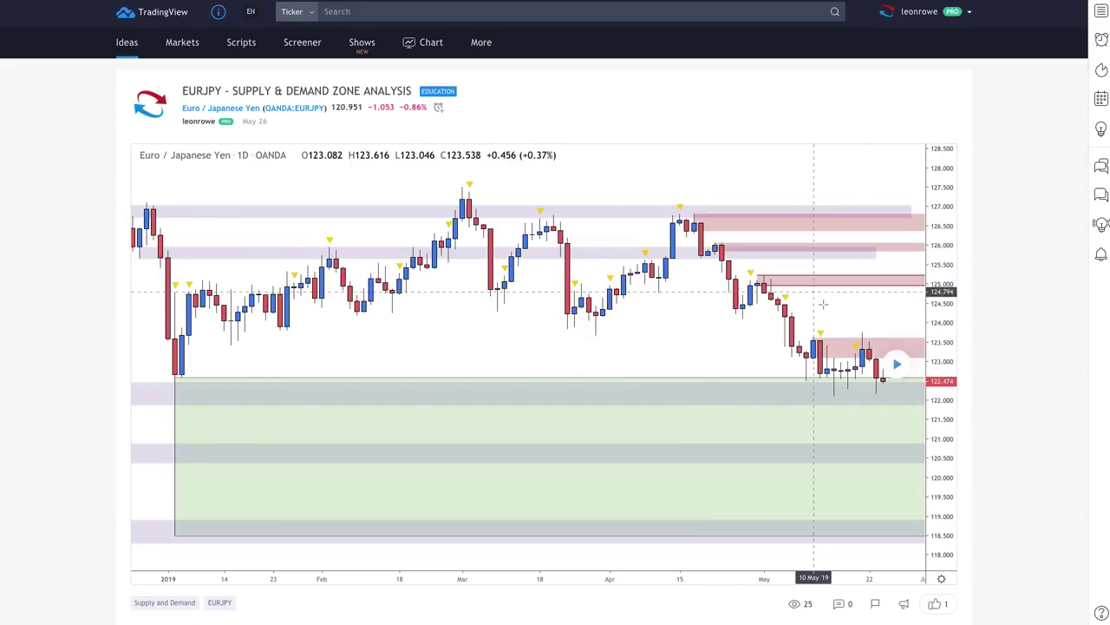
Play forward the published EURJPY supply and demand zone analysis and open the EURJPY chart.
left_click(906, 363)
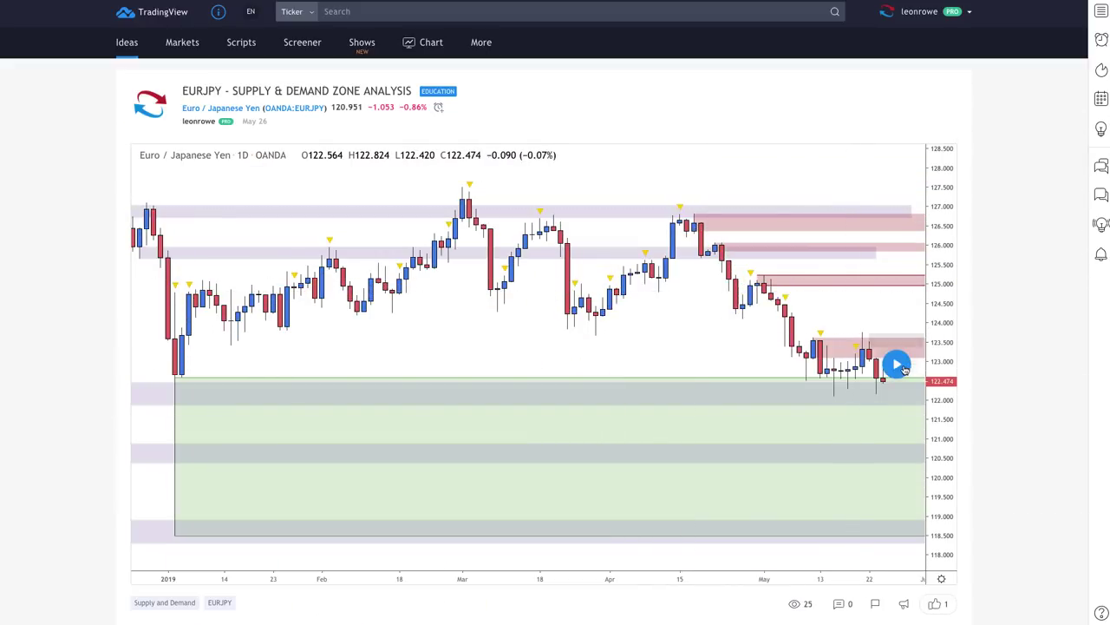
left_click(899, 364)
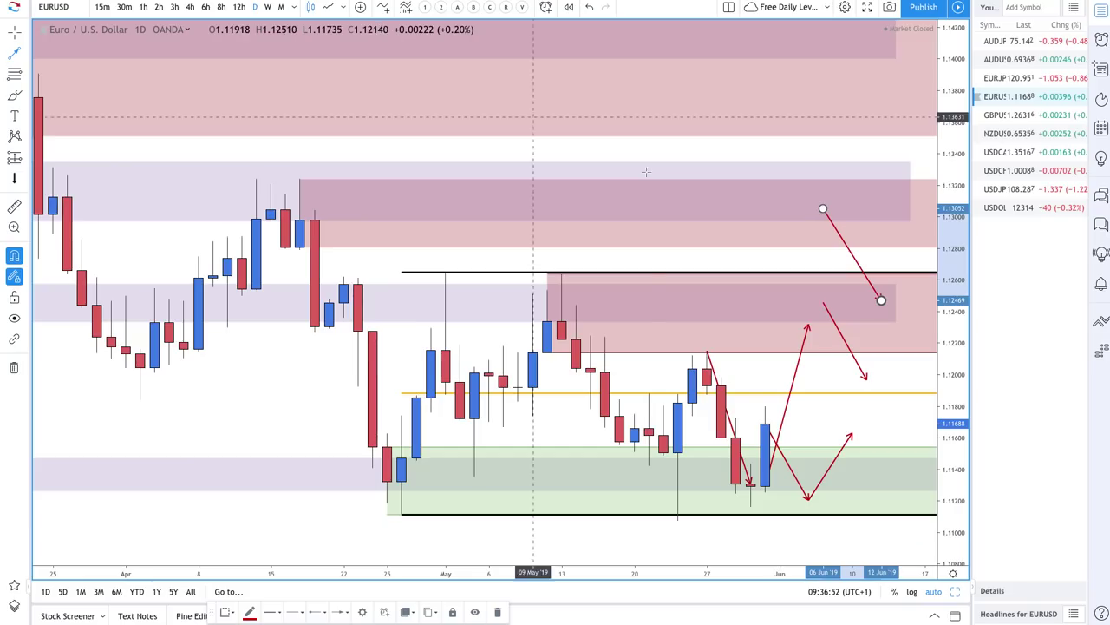
key("Up")
scroll(692, 344, "down", 5)
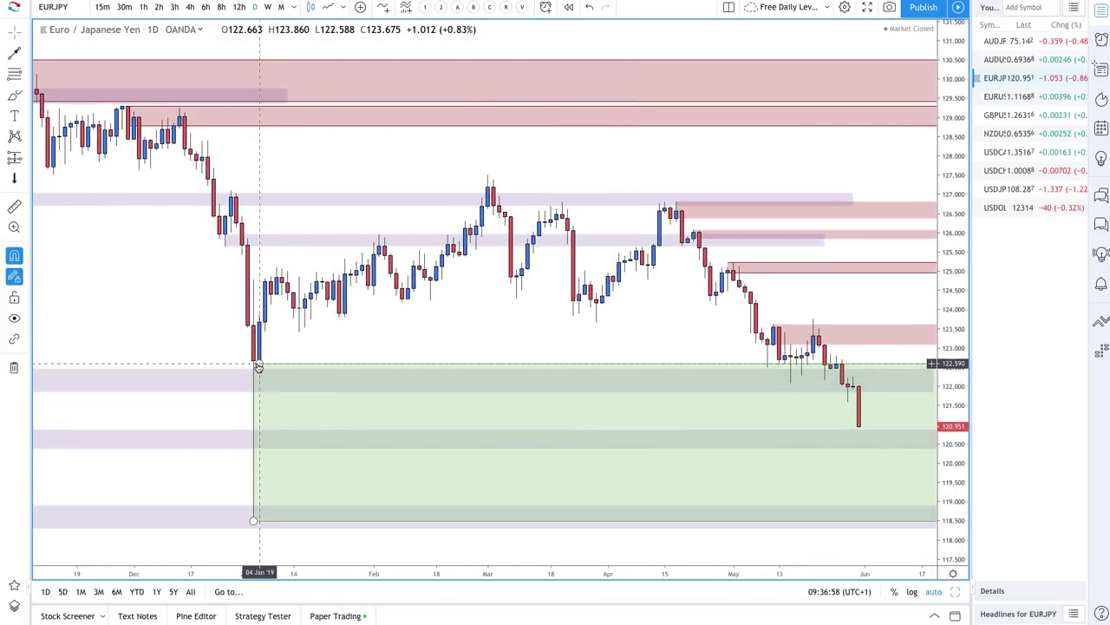
Lower the upper edge of the EURJPY demand zone starting on 3 January 2019 to about 120.902.
left_click_drag(257, 365, 253, 427)
scroll(738, 400, "right", 3)
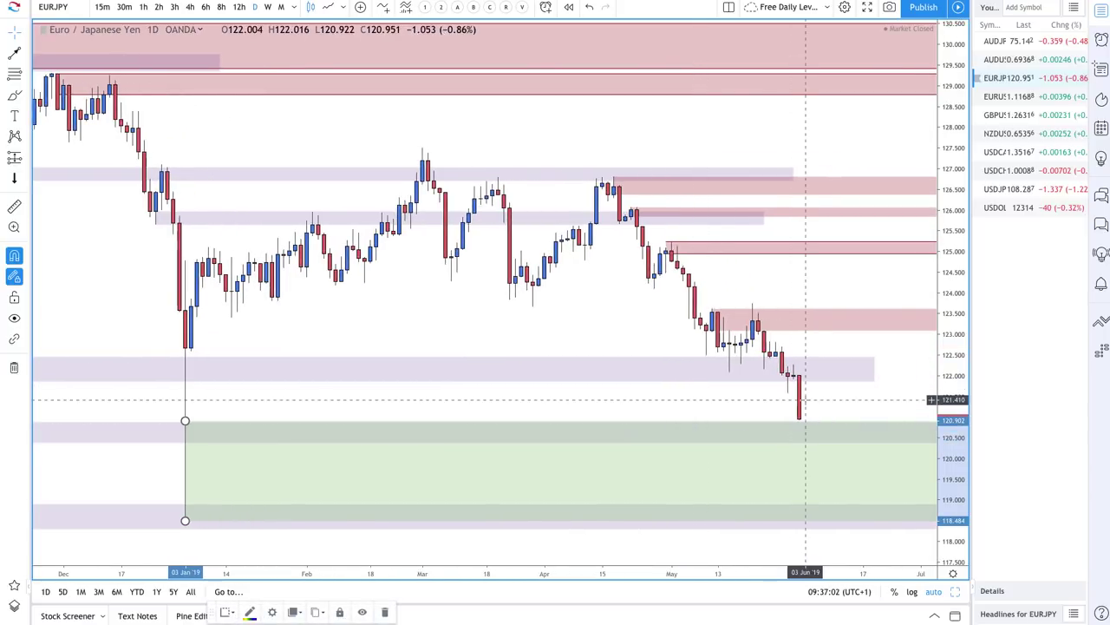
left_click(480, 363)
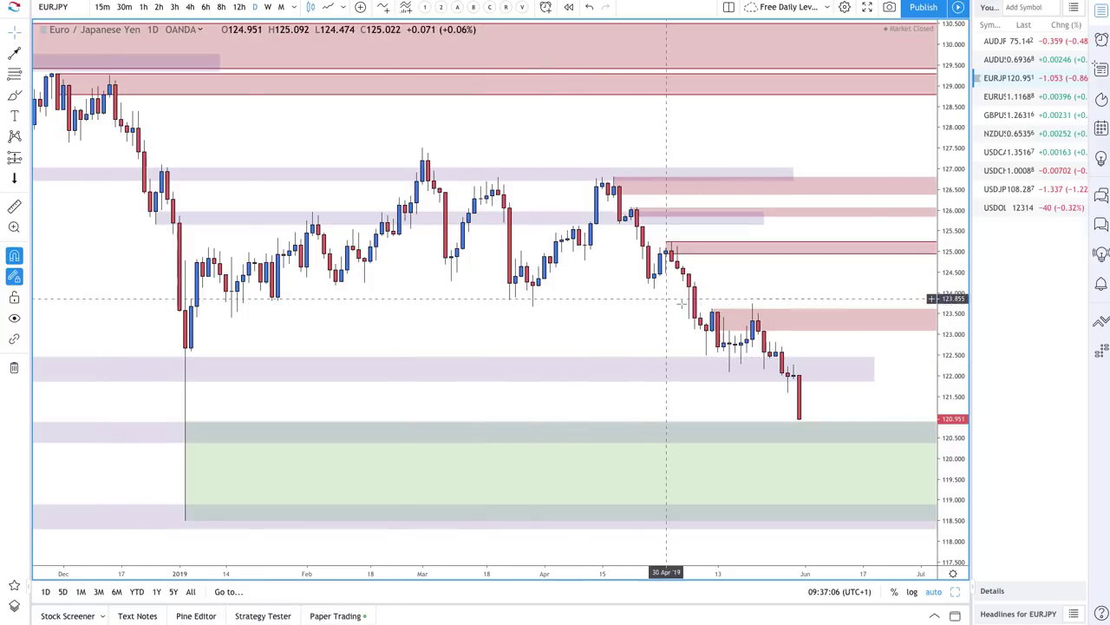
Reposition the EURJPY supply zone starting on 10 May to start on 30 May, spanning about 121.908 to 122.25.
left_click(711, 309)
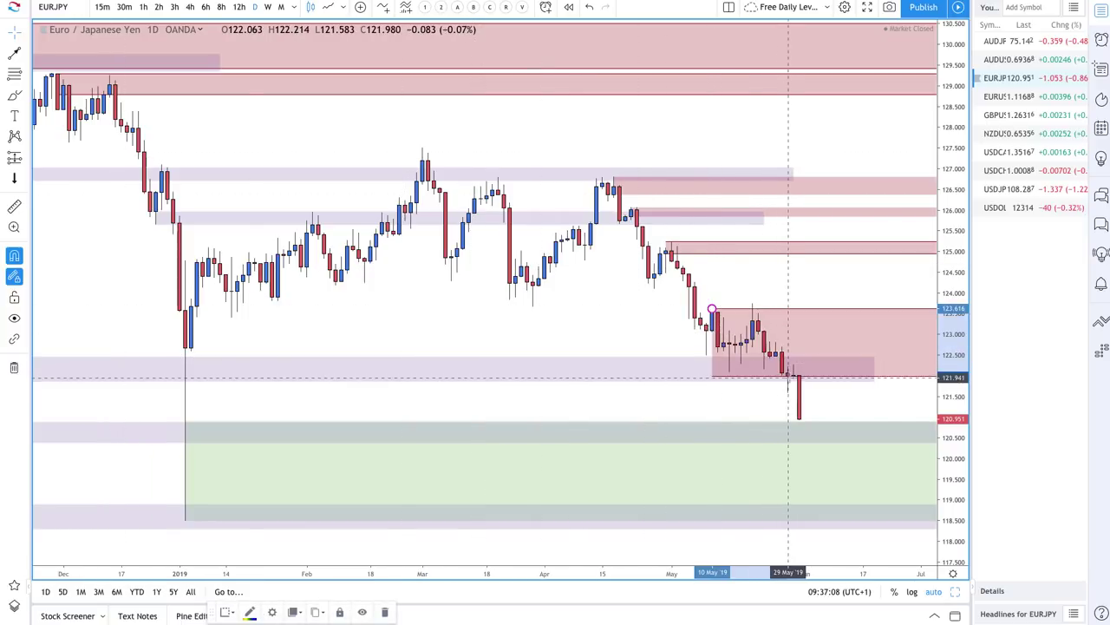
left_click(791, 377)
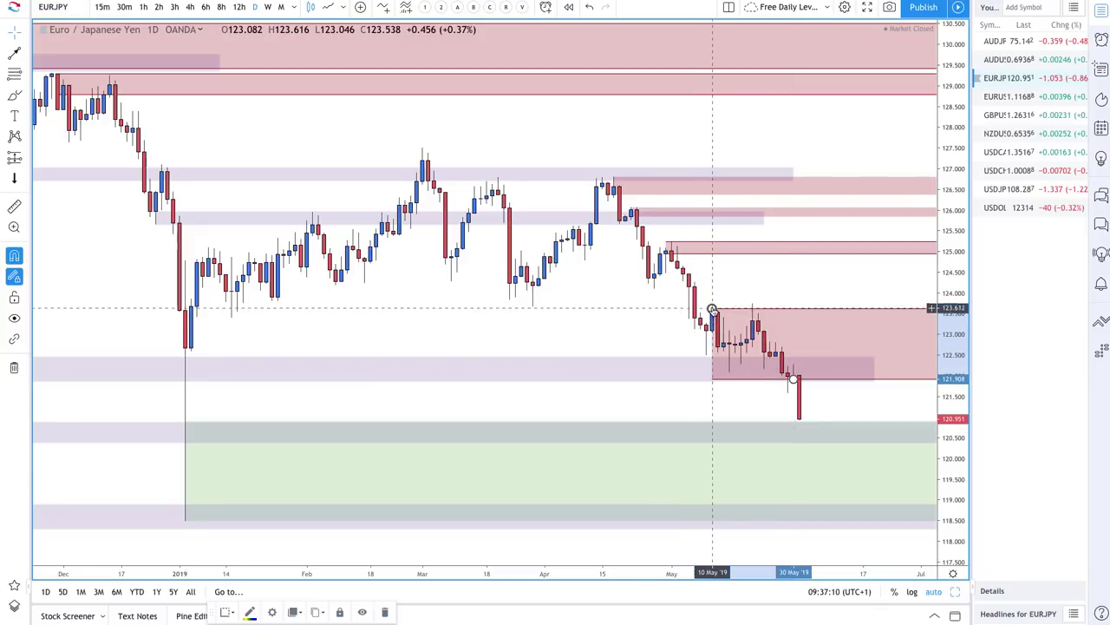
left_click_drag(711, 309, 792, 365)
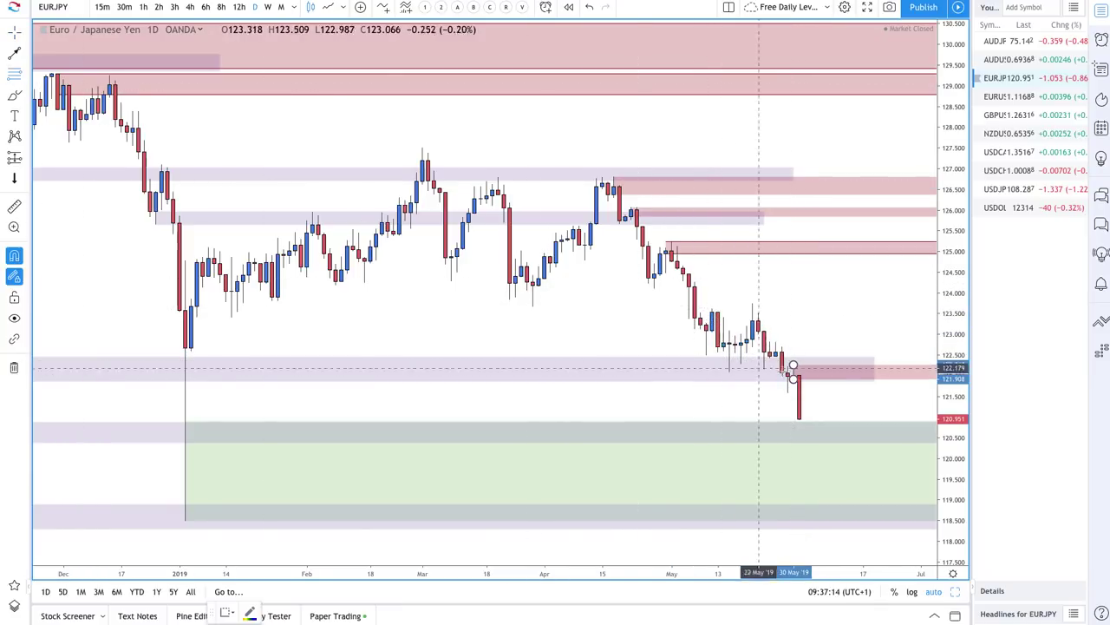
Draw a EURJPY zone from 21 May between 122.474 and 123.748 and apply the Supply Zone template.
left_click(776, 356)
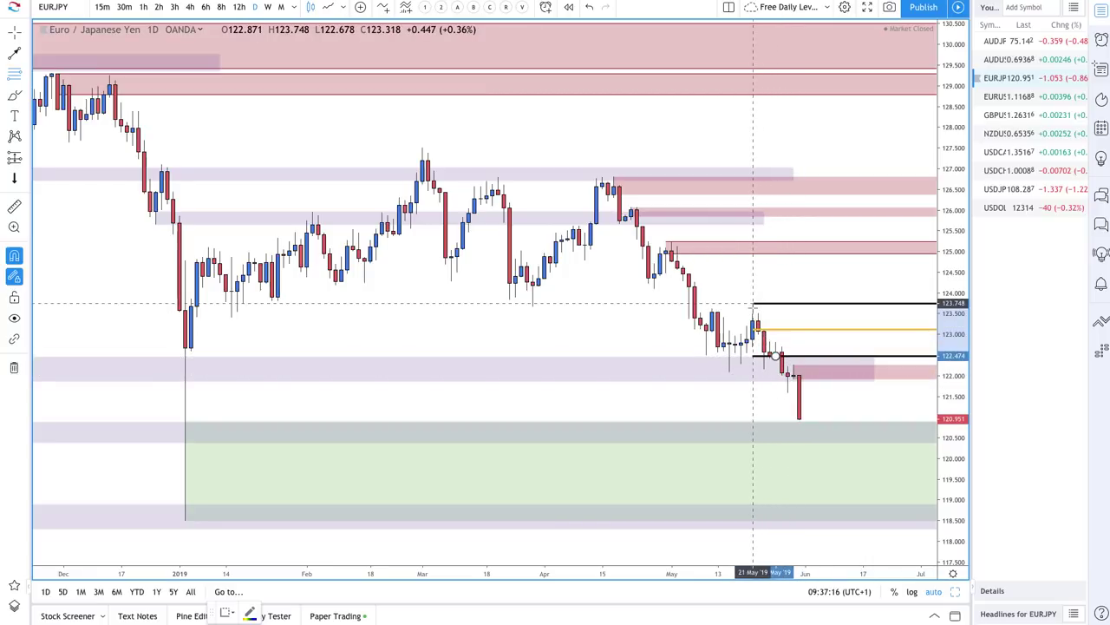
left_click(752, 304)
left_click(224, 616)
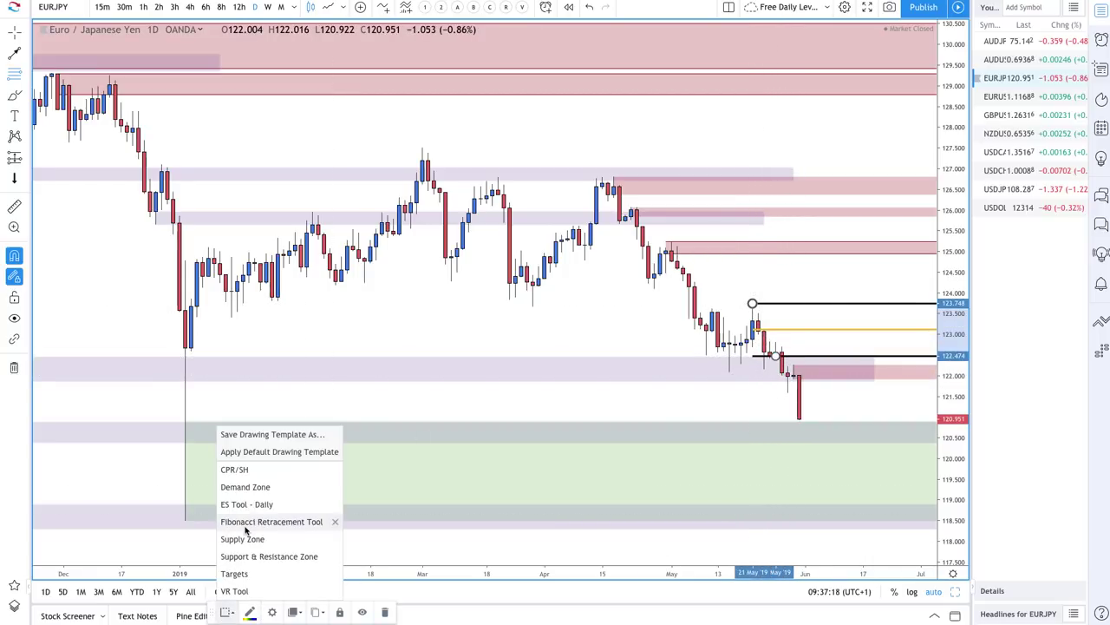
left_click(247, 539)
Draw arrows from 120.922 on 31 May up to 122.066 on 10 June and down to 14 June, plus one from 123.096 to 121.315 on 26 June.
scroll(534, 466, "right", 3)
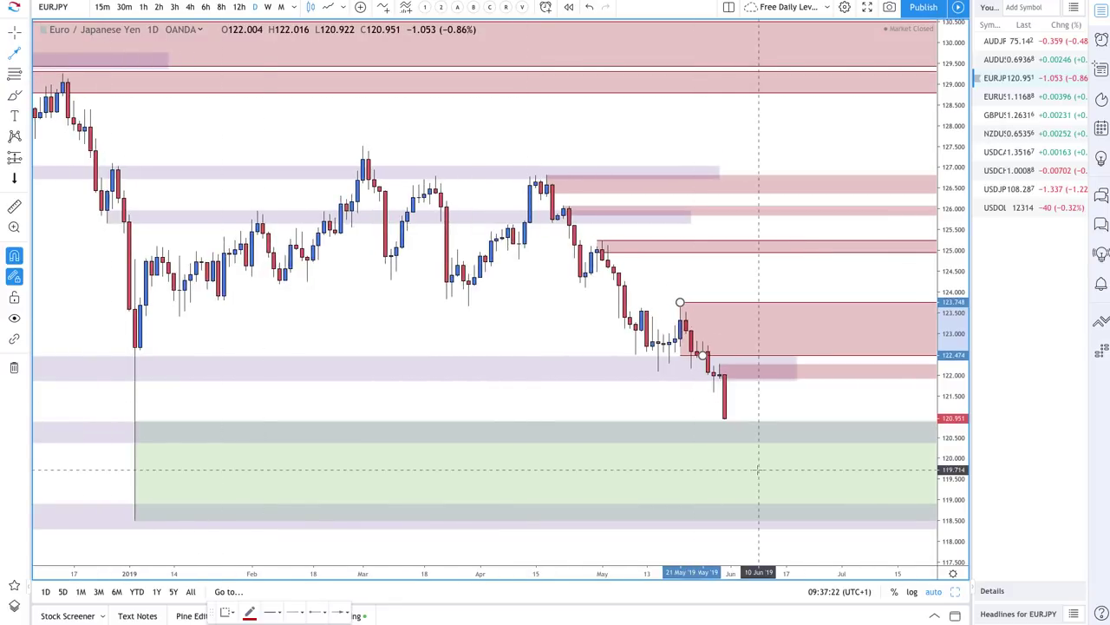
left_click(724, 419)
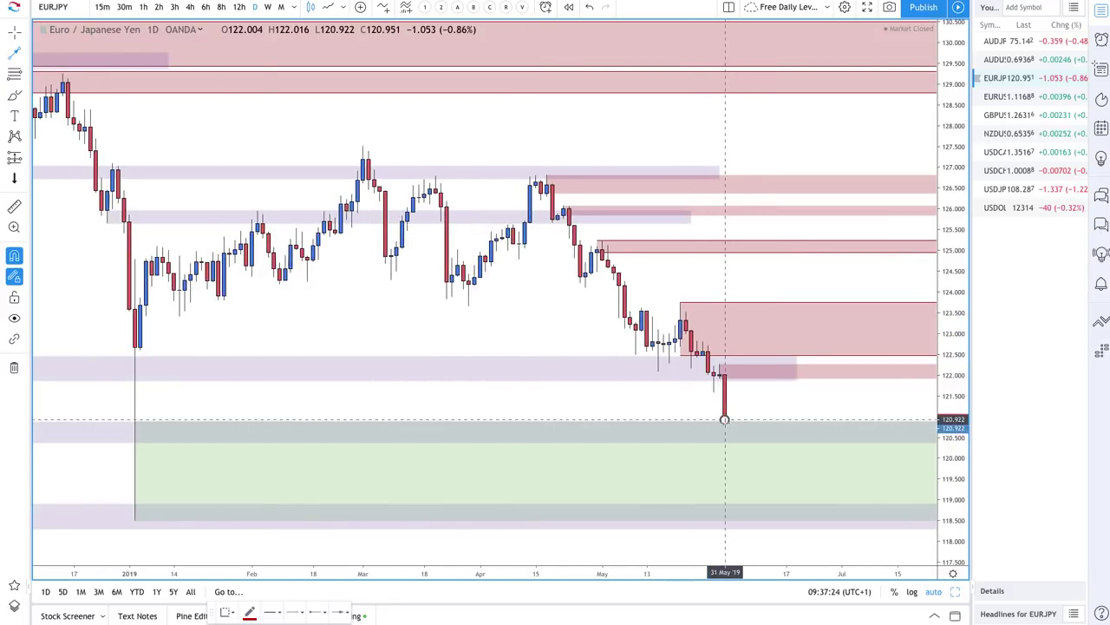
left_click(757, 374)
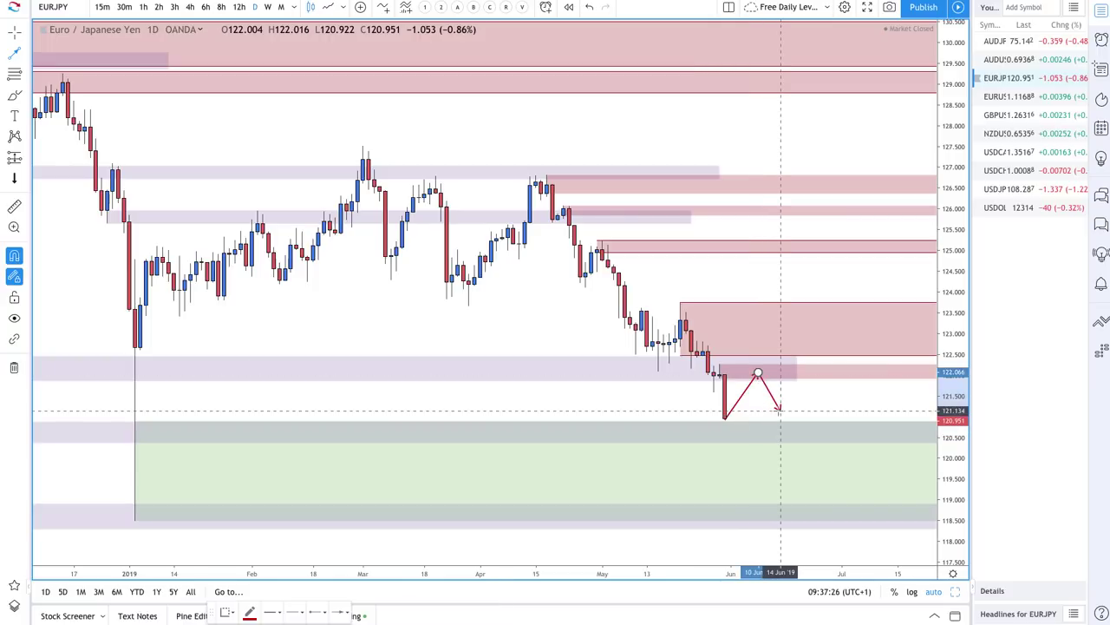
double_click(780, 409)
left_click(769, 330)
left_click(824, 402)
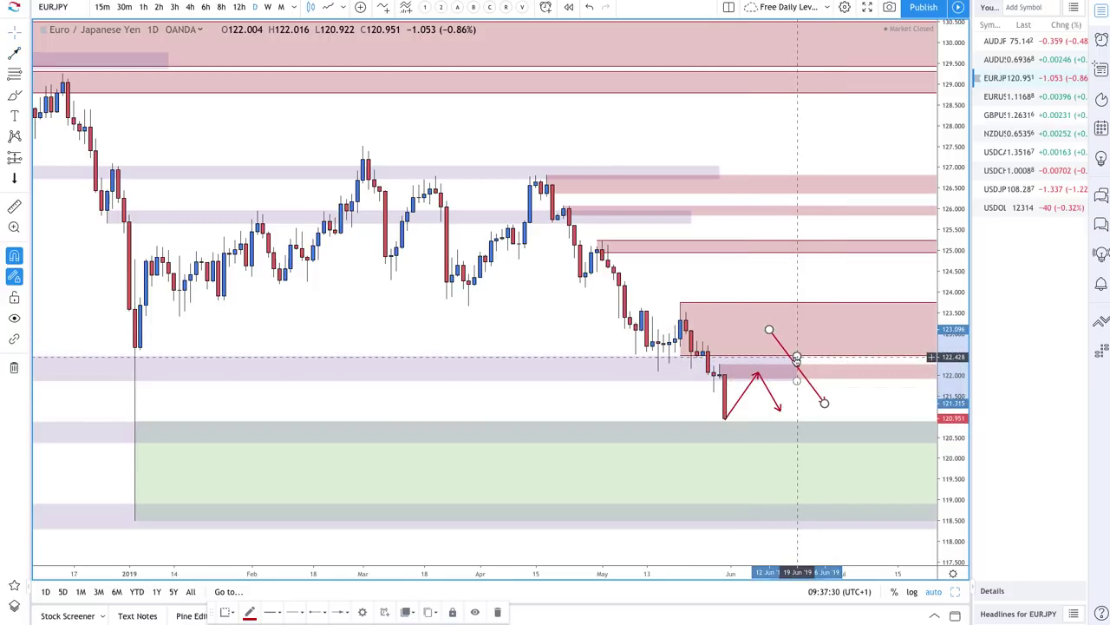
Extend the purple EURJPY zone just above 121.857 to 8 July and set its upper edge to 122.533.
left_click(830, 380)
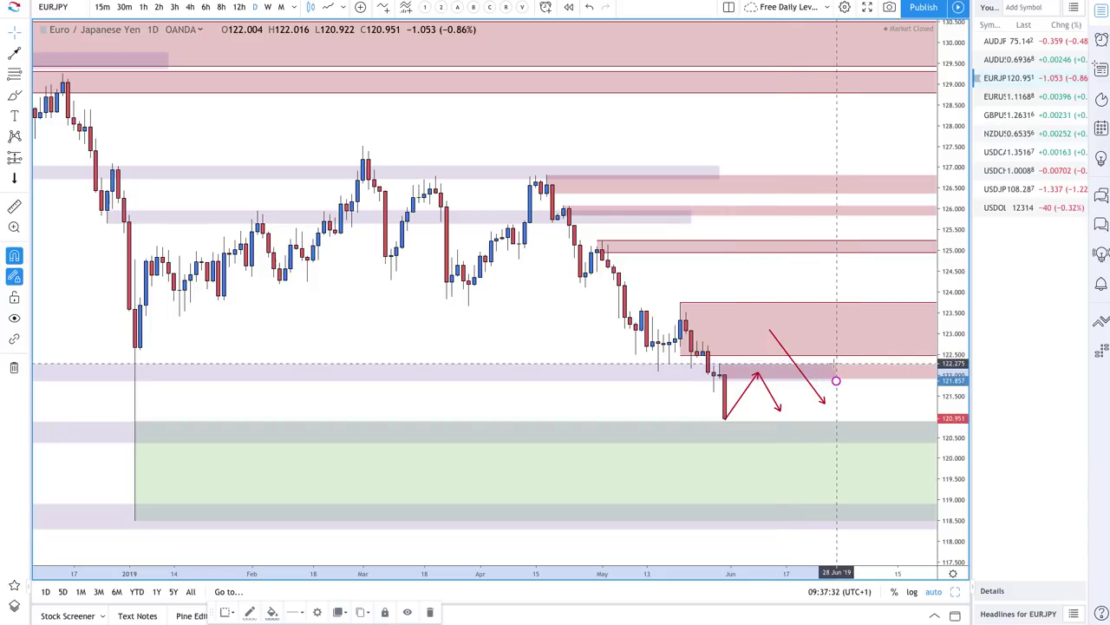
scroll(737, 368, "down", 10)
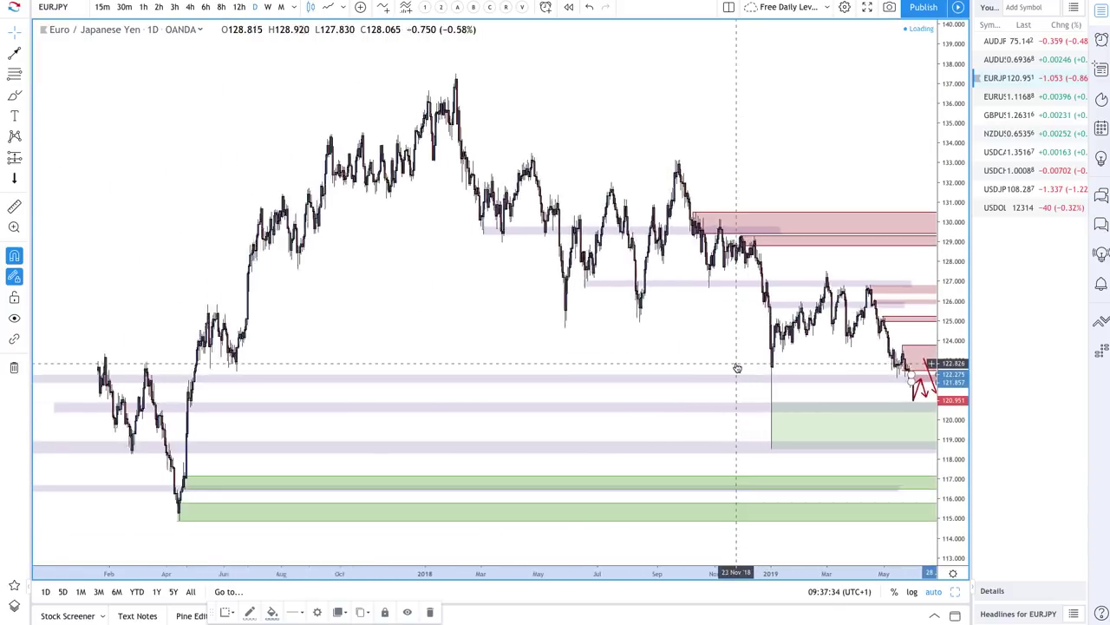
scroll(737, 367, "down", 1)
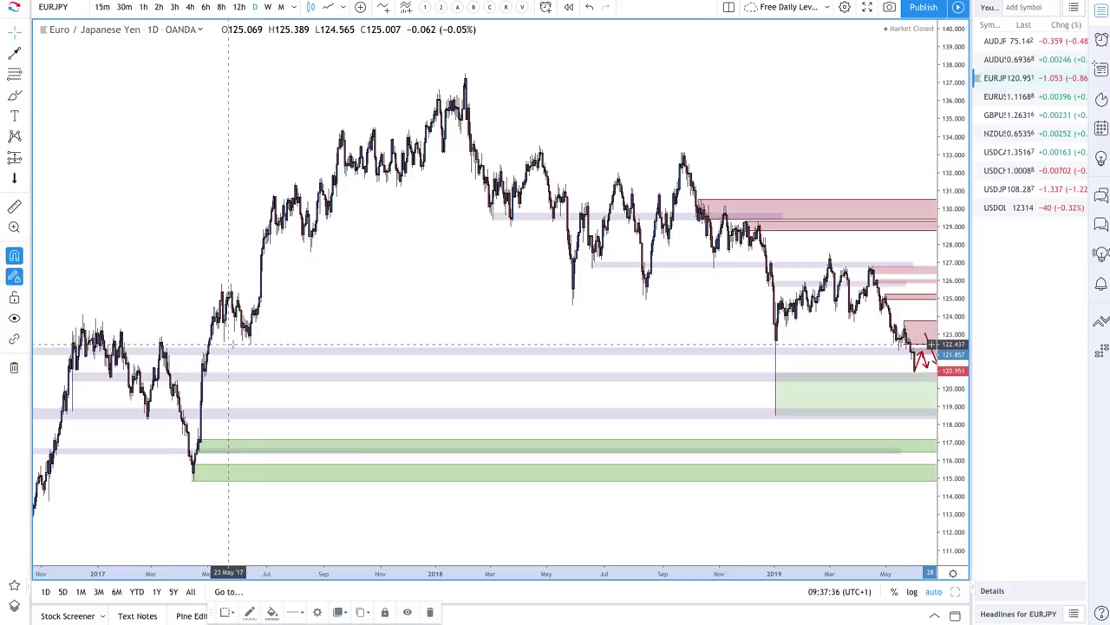
scroll(471, 347, "right", 5)
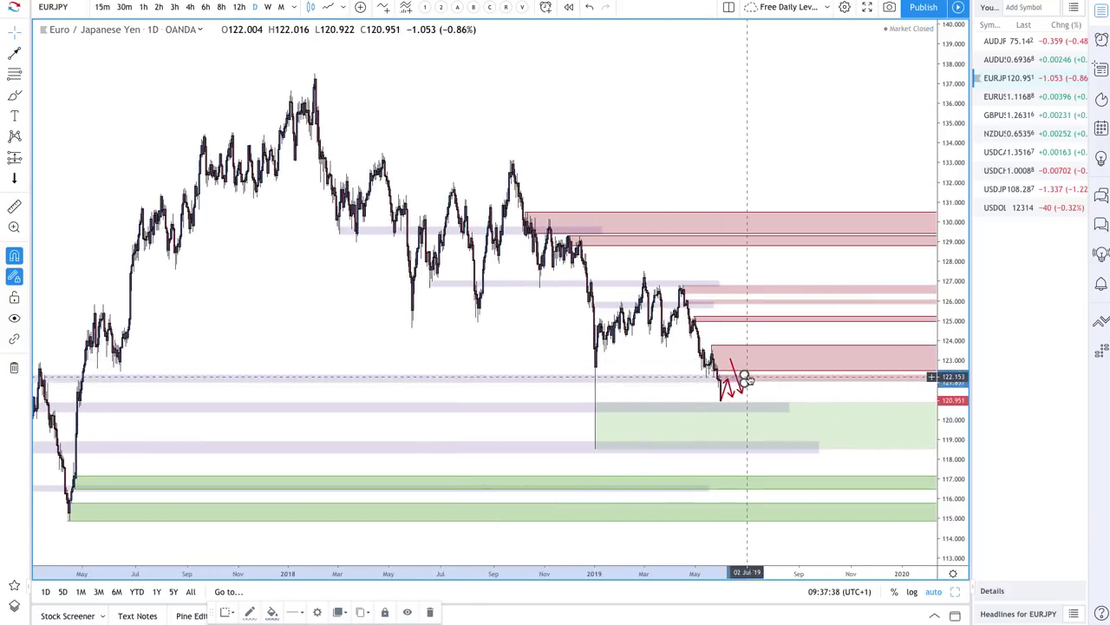
left_click(751, 382)
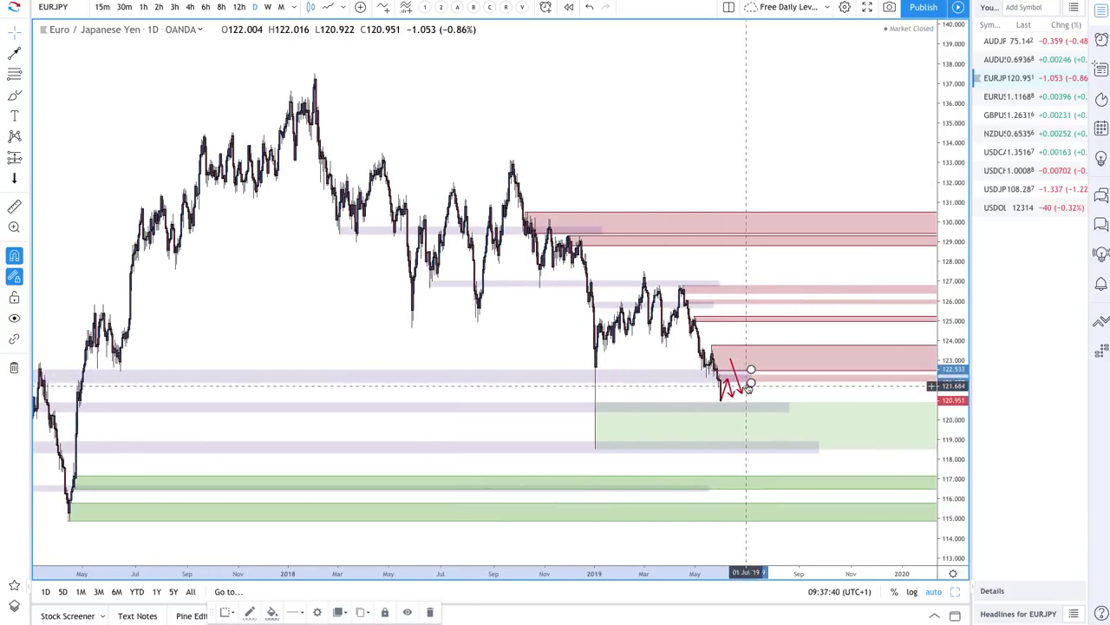
Move the start of the separate downward EURJPY arrow to 122.591 on 17 June.
scroll(564, 375, "up", 3)
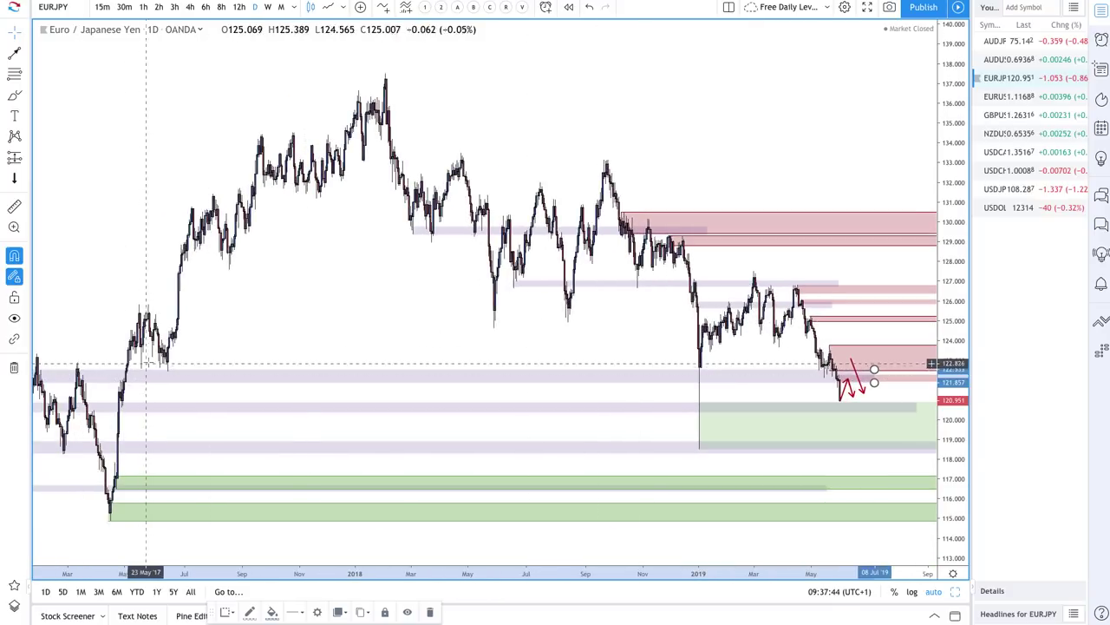
scroll(711, 373, "up", 5)
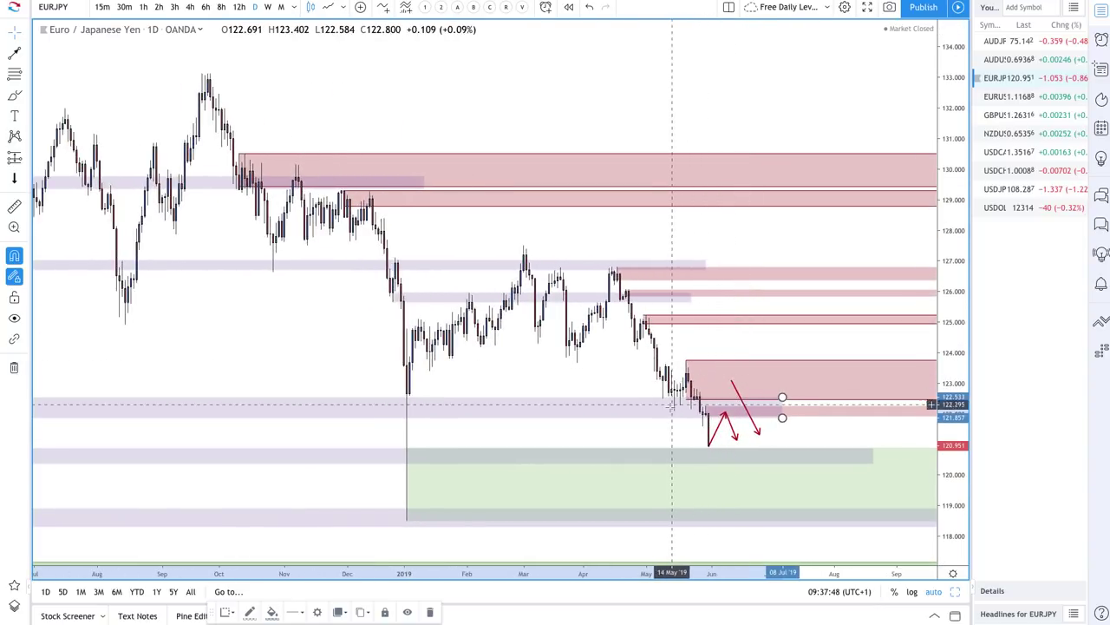
scroll(752, 413, "up", 3)
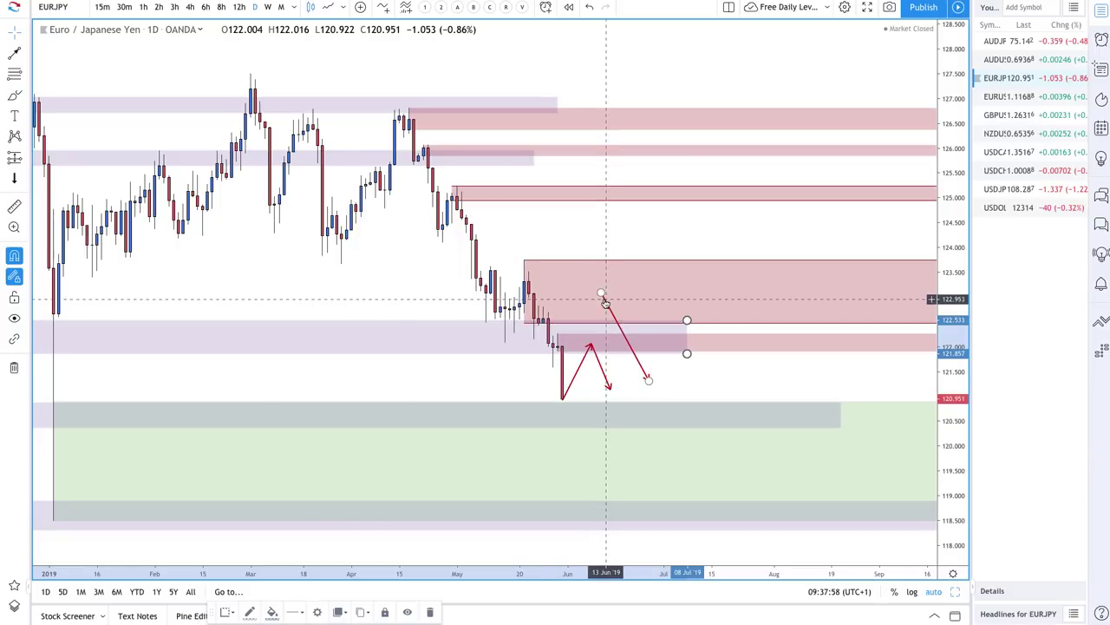
left_click_drag(601, 295, 617, 318)
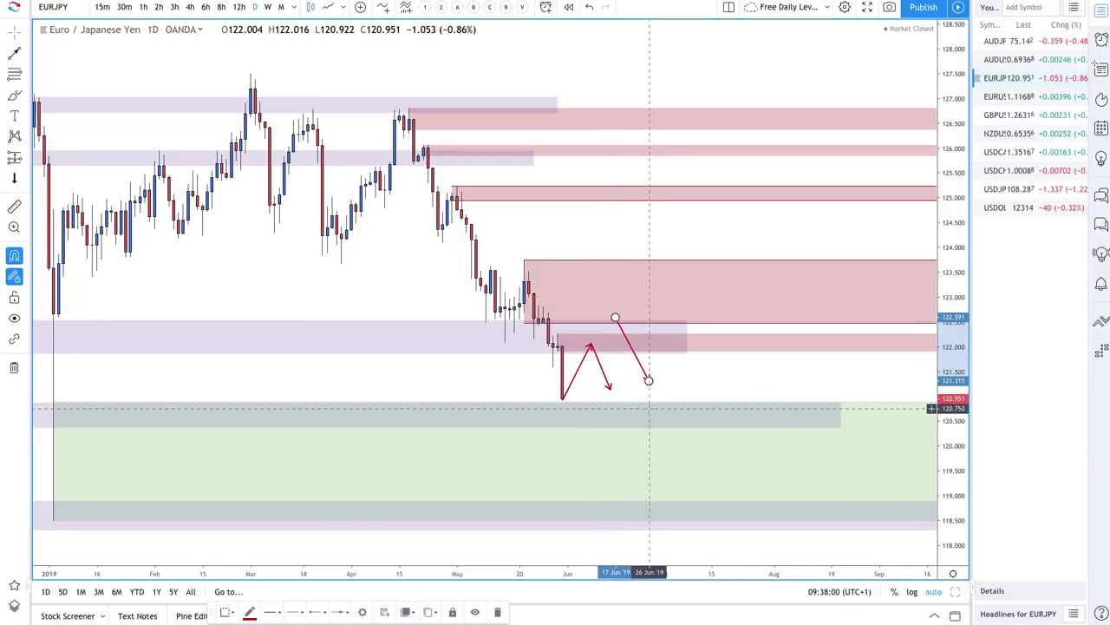
Draw arrows from the 31 May low to 120.555 on 4 June and up to 121.022, plus one from 118.580 up to 119.681 on 21 June.
scroll(575, 408, "down", 4)
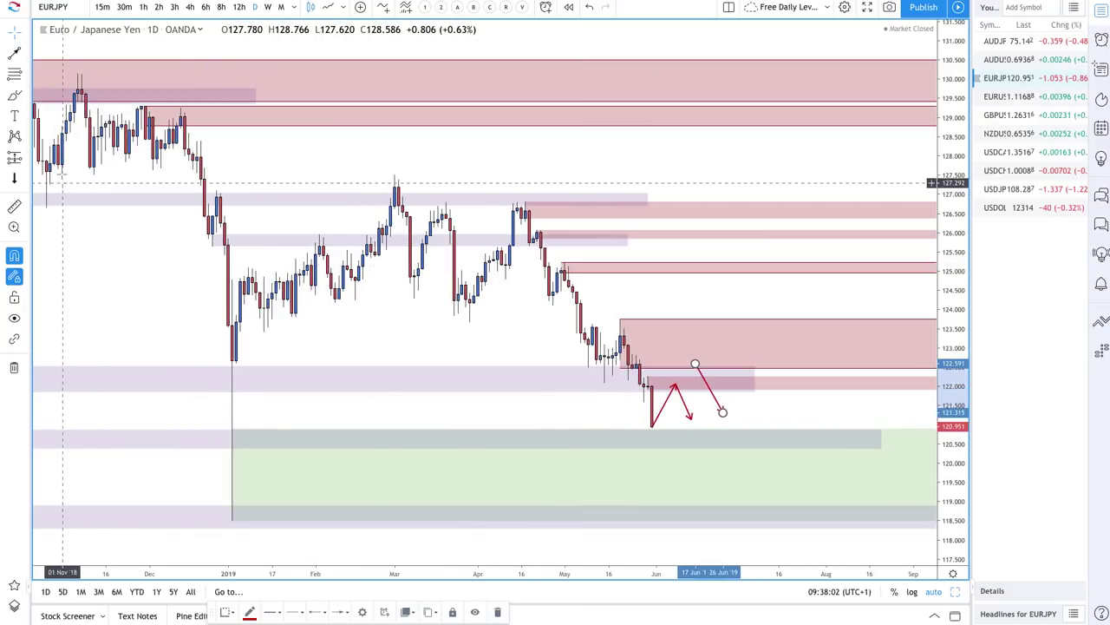
left_click(653, 428)
left_click(659, 441)
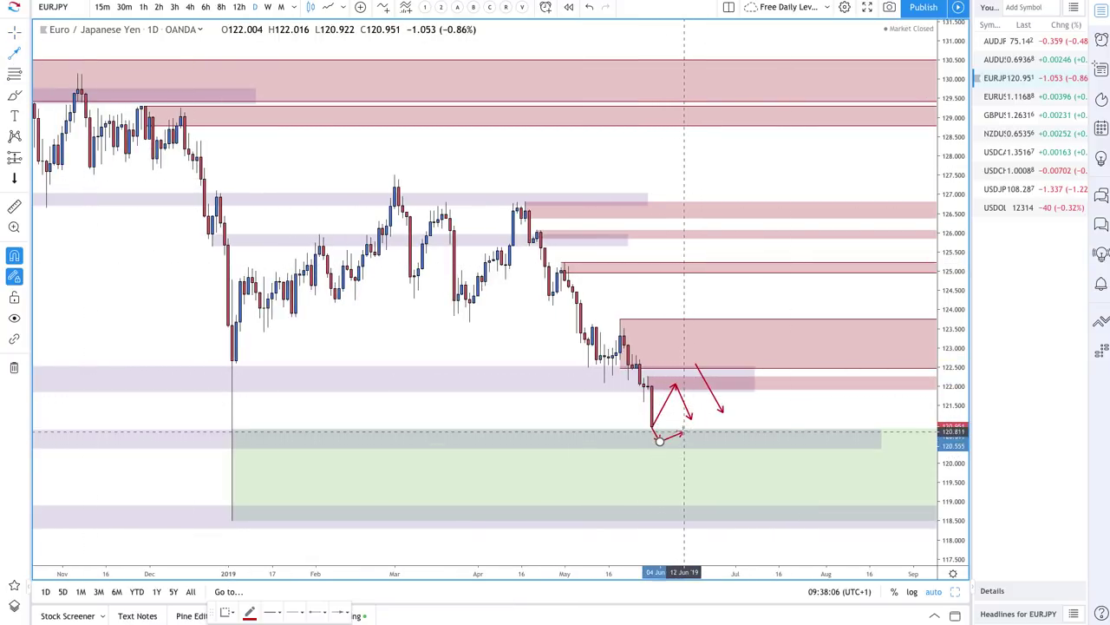
double_click(680, 423)
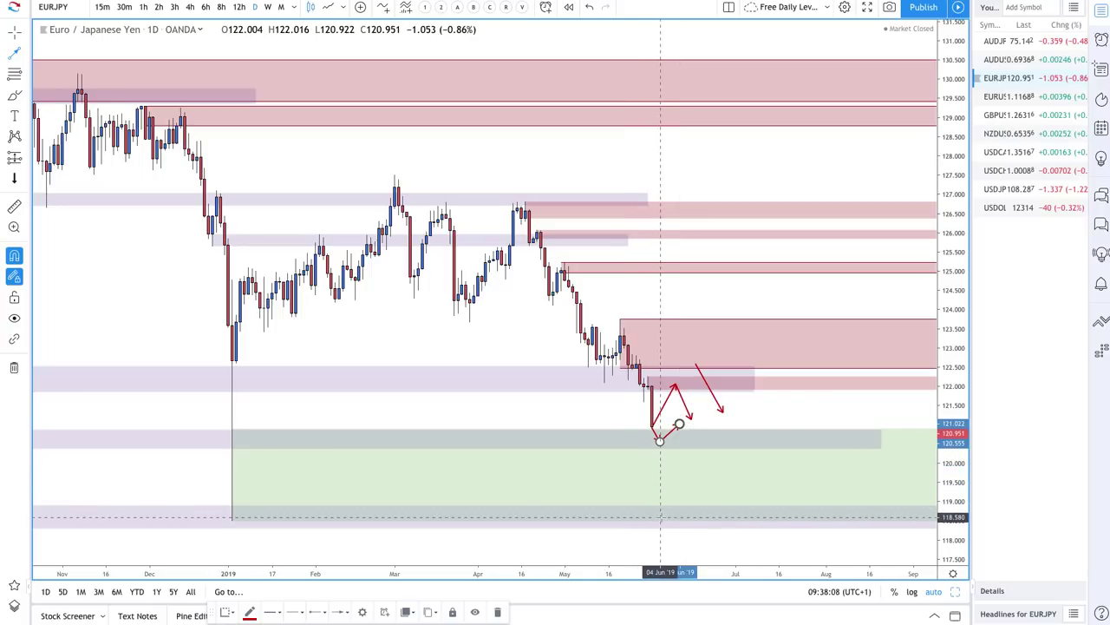
left_click(659, 517)
left_click(710, 476)
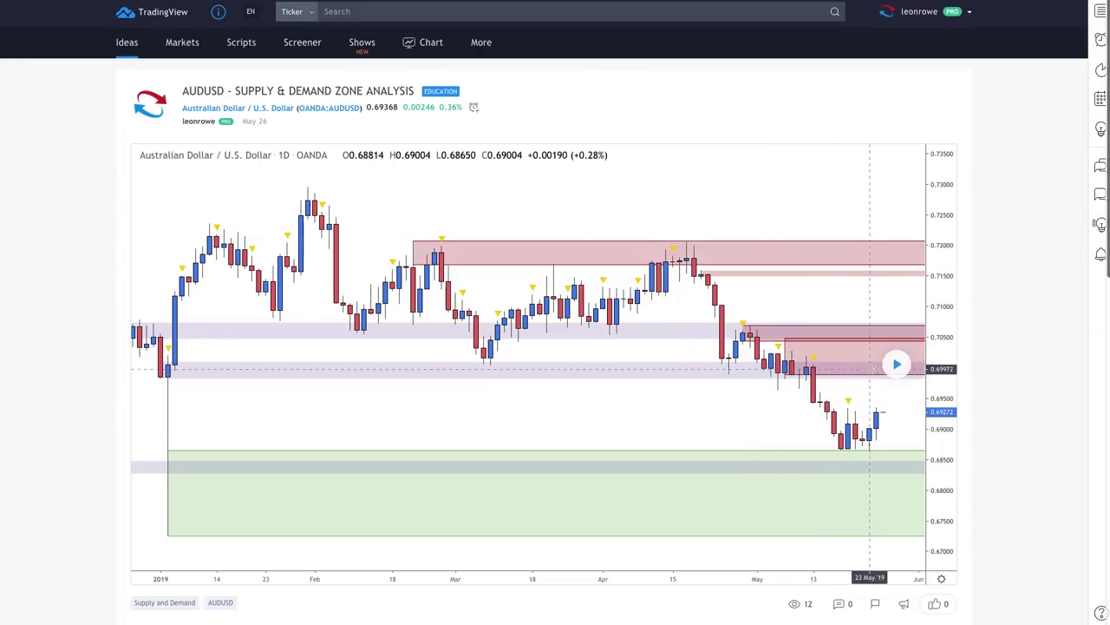
Play forward the published AUDUSD supply and demand zone analysis and open the AUDUSD chart.
left_click(896, 364)
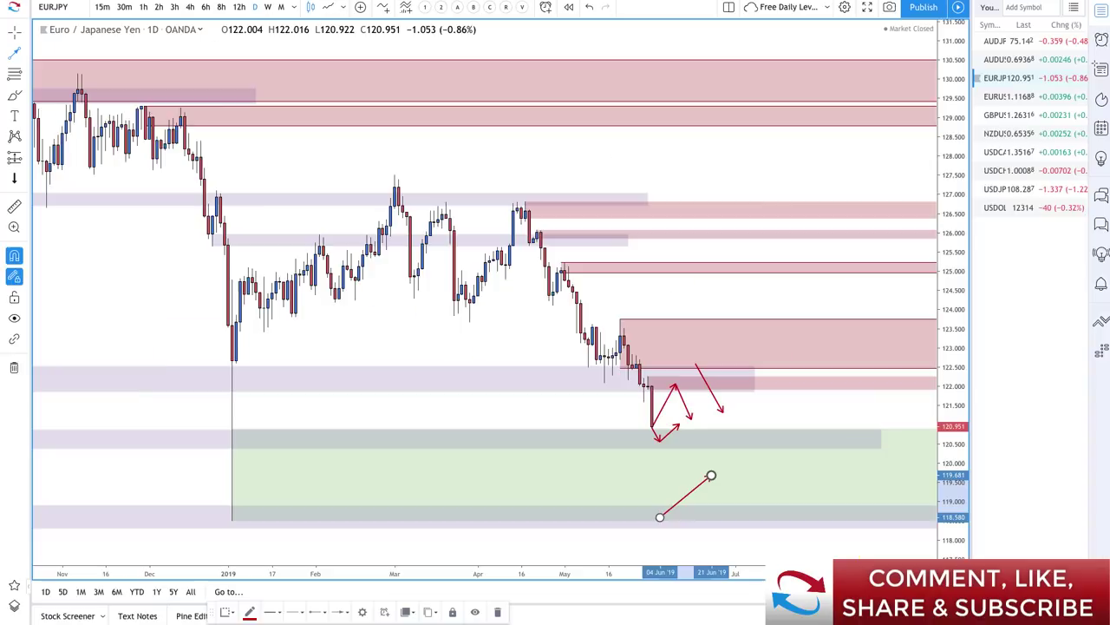
left_click(1007, 59)
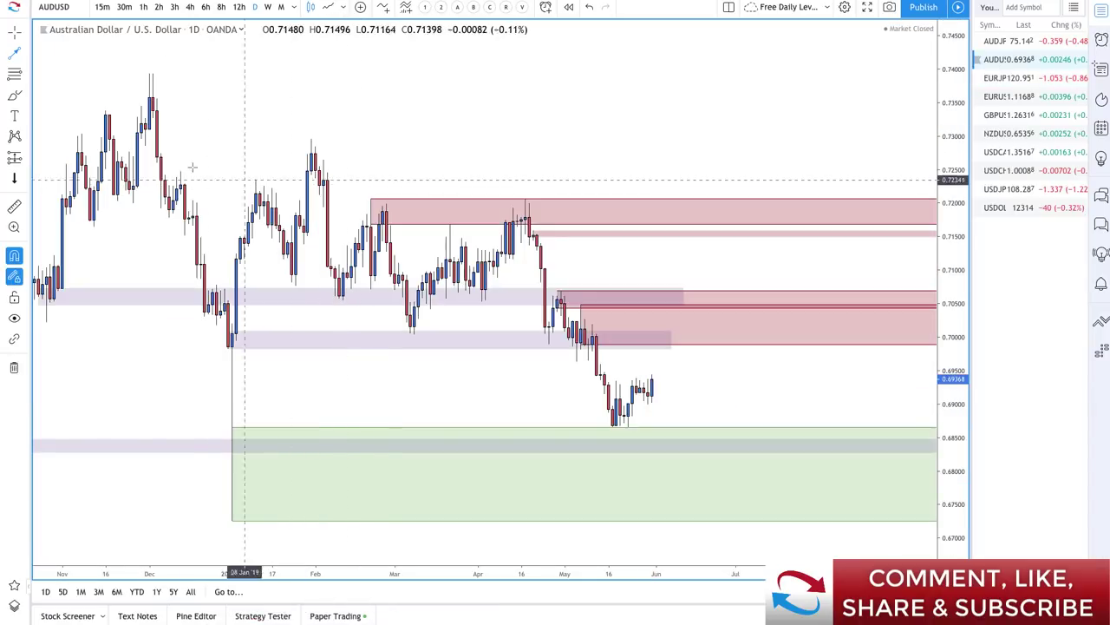
Draw AUDUSD arrows from 0.69368 on 31 May up to 0.69972 on 10 June and down to 0.69294 on 19 June.
left_click(25, 52)
left_click(638, 354)
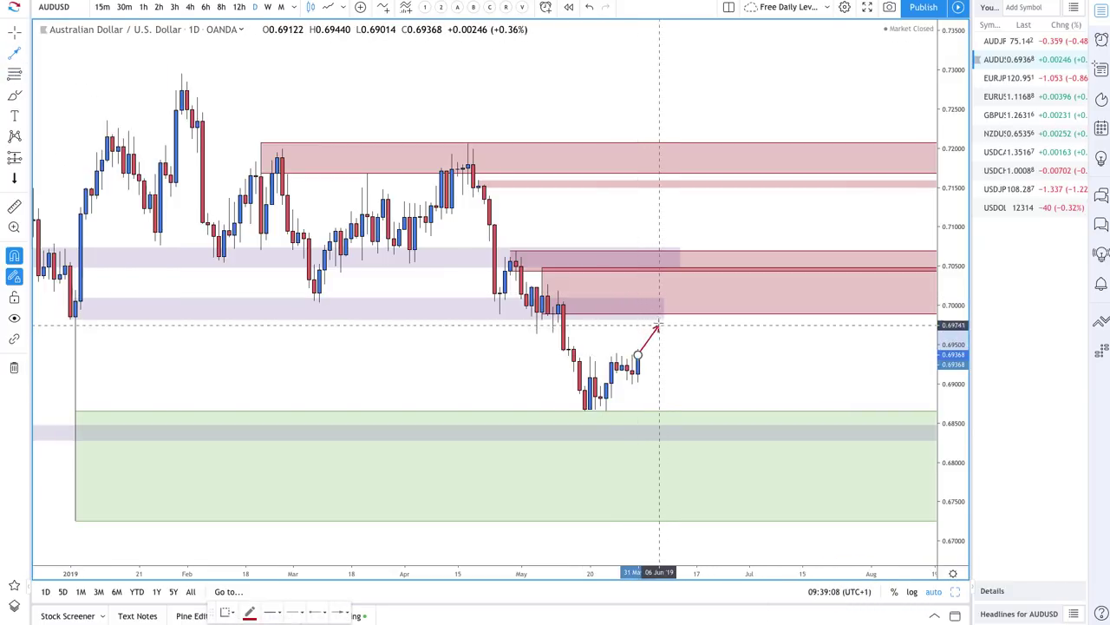
left_click(669, 308)
double_click(706, 359)
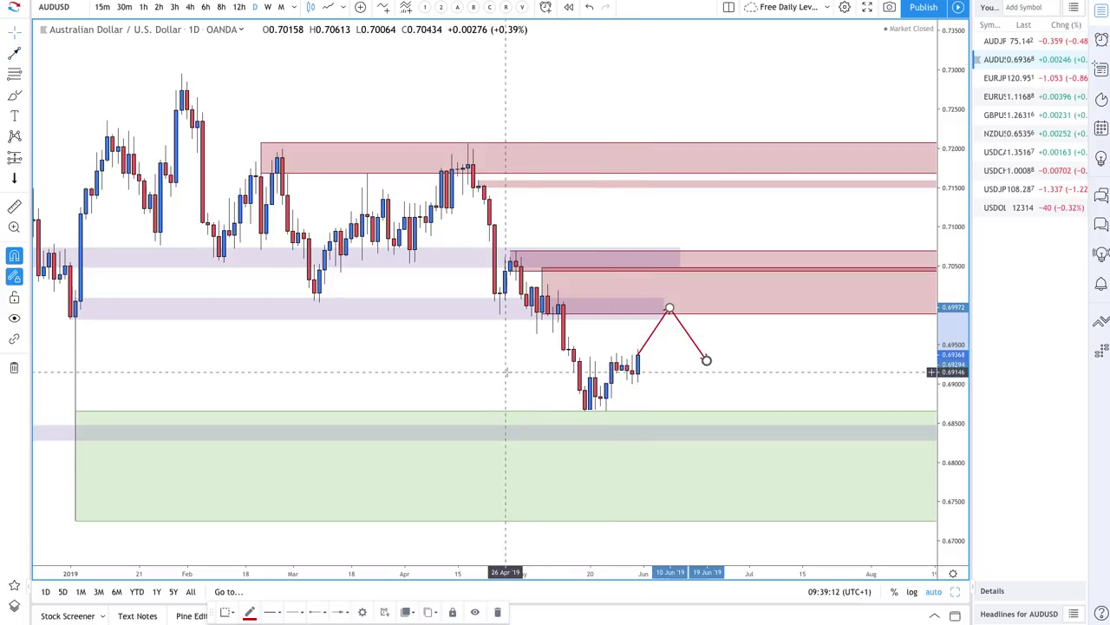
Draw an AUDUSD zone from 21 May between 0.68836 and 0.68650 and apply the Demand Zone template.
scroll(508, 390, "up", 3)
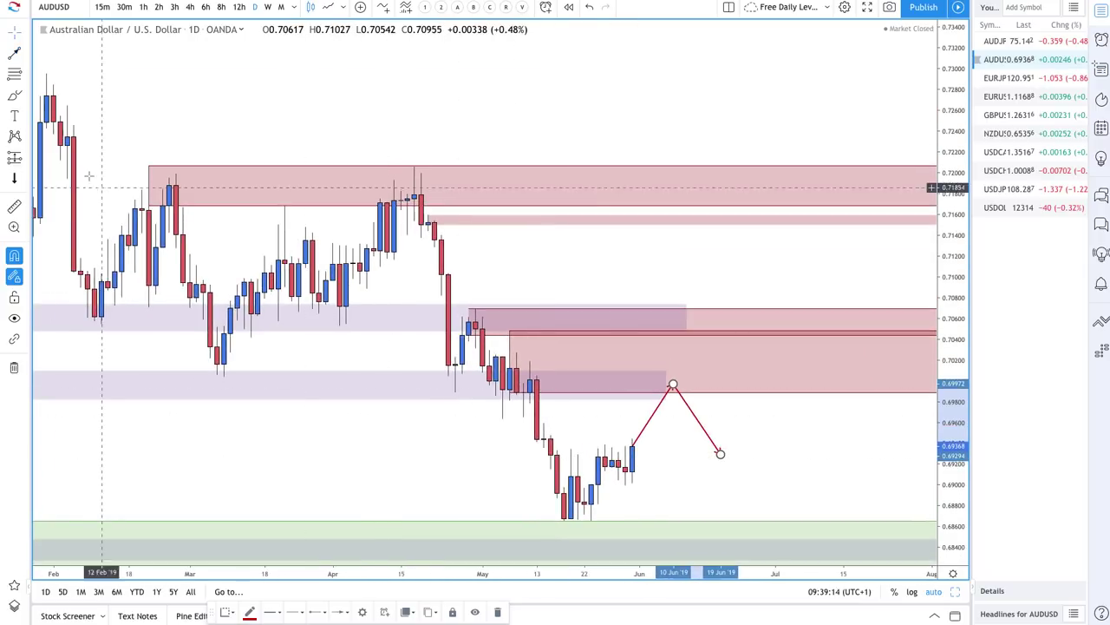
left_click(14, 74)
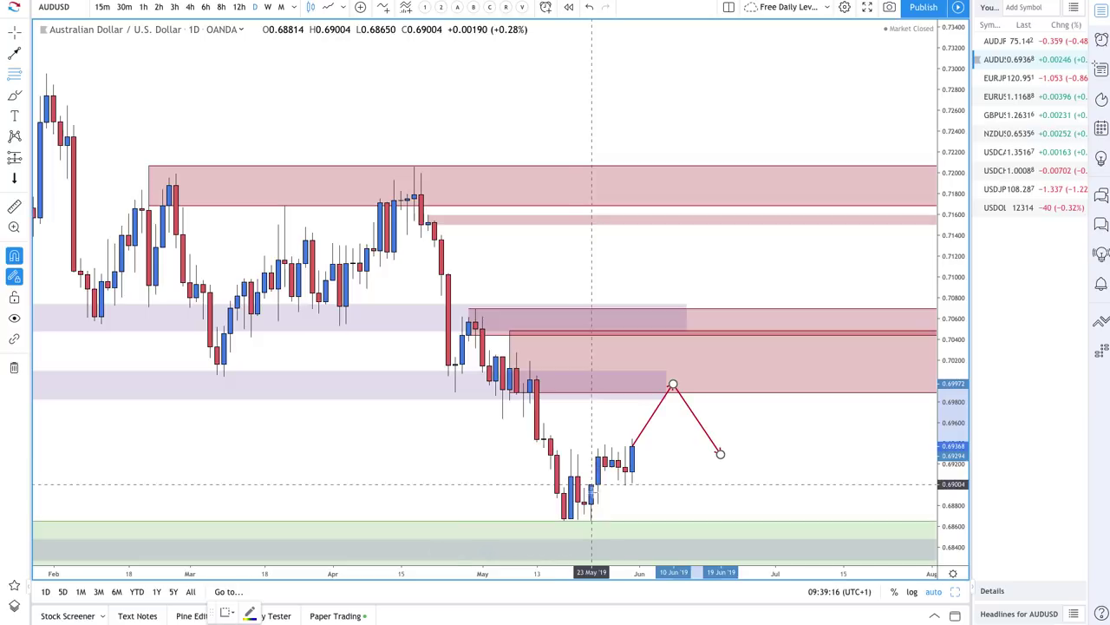
left_click_drag(578, 501, 592, 519)
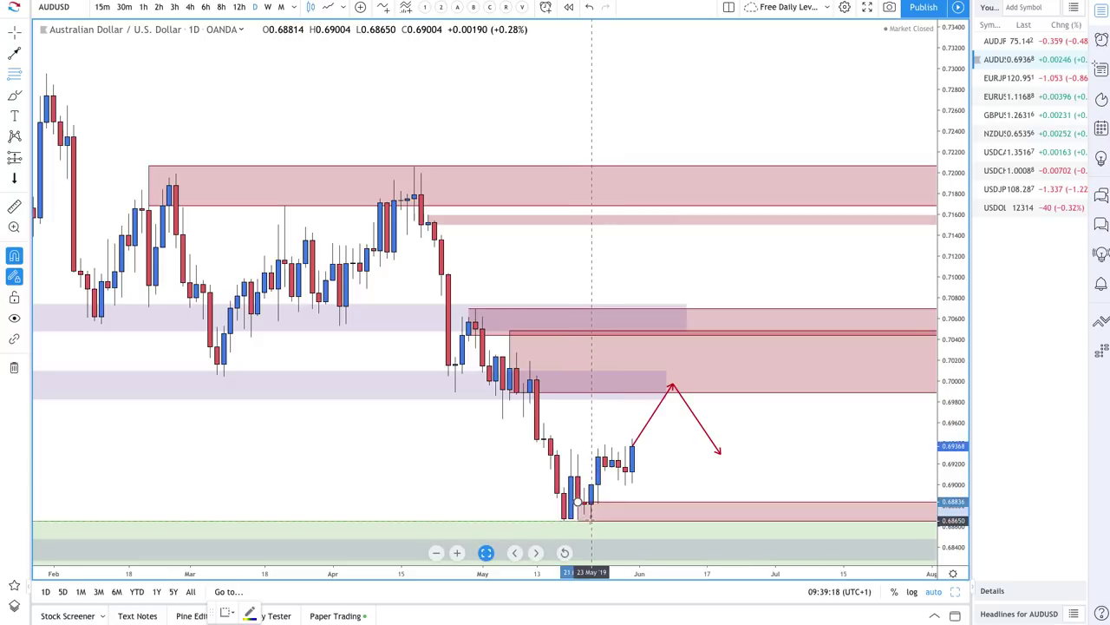
left_click(225, 614)
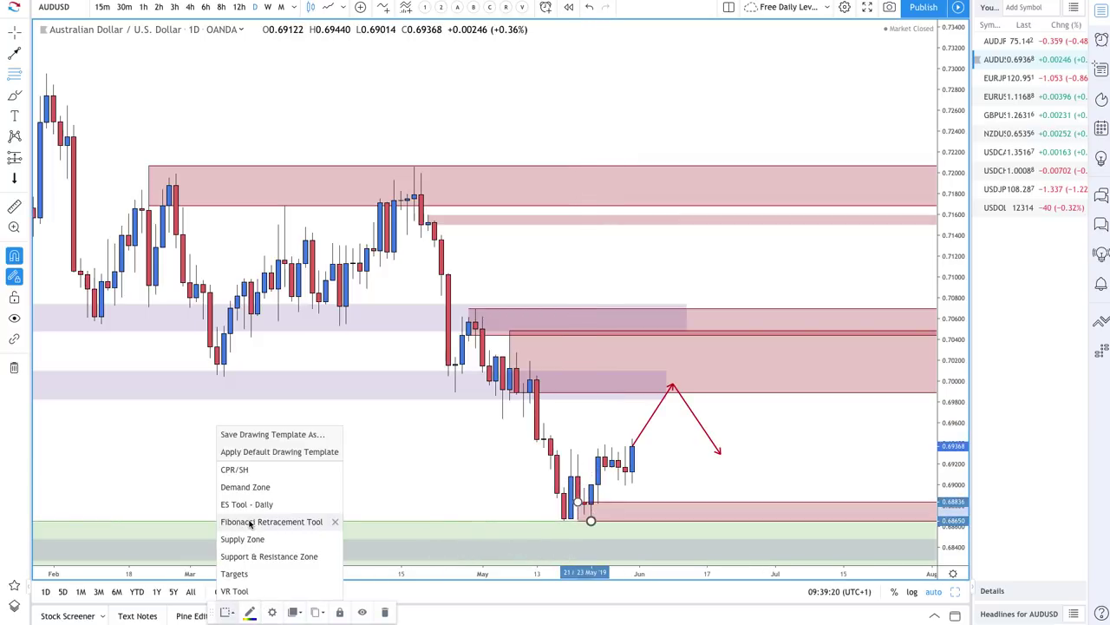
left_click(258, 486)
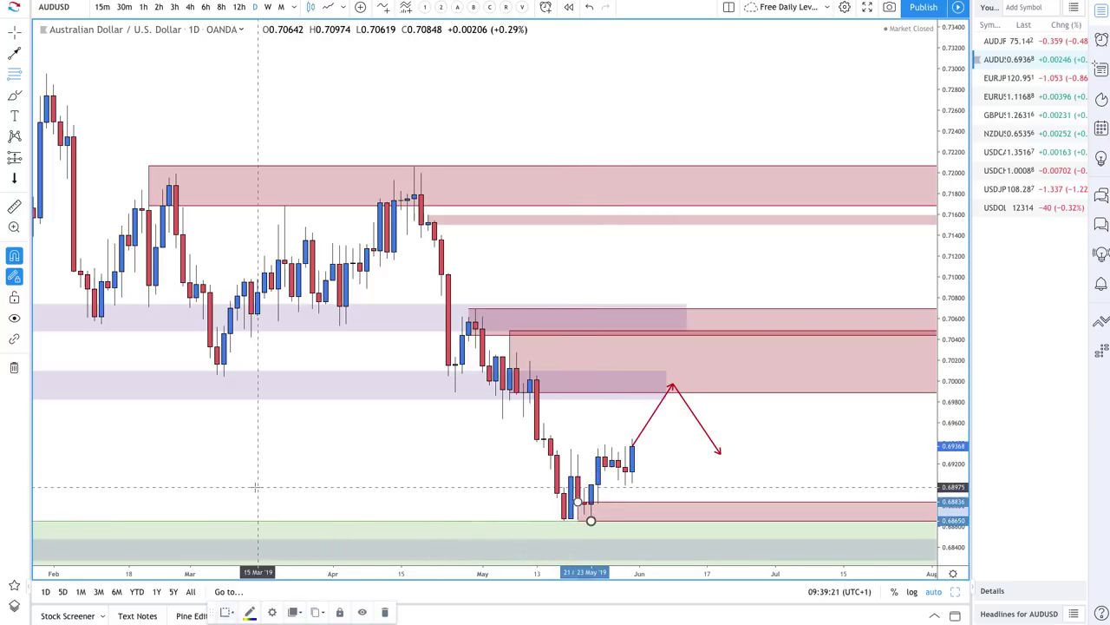
Add an AUDUSD demand zone starting on 30 May, with its upper edge at 0.69171 and lower edge at 0.68989.
left_click(624, 472)
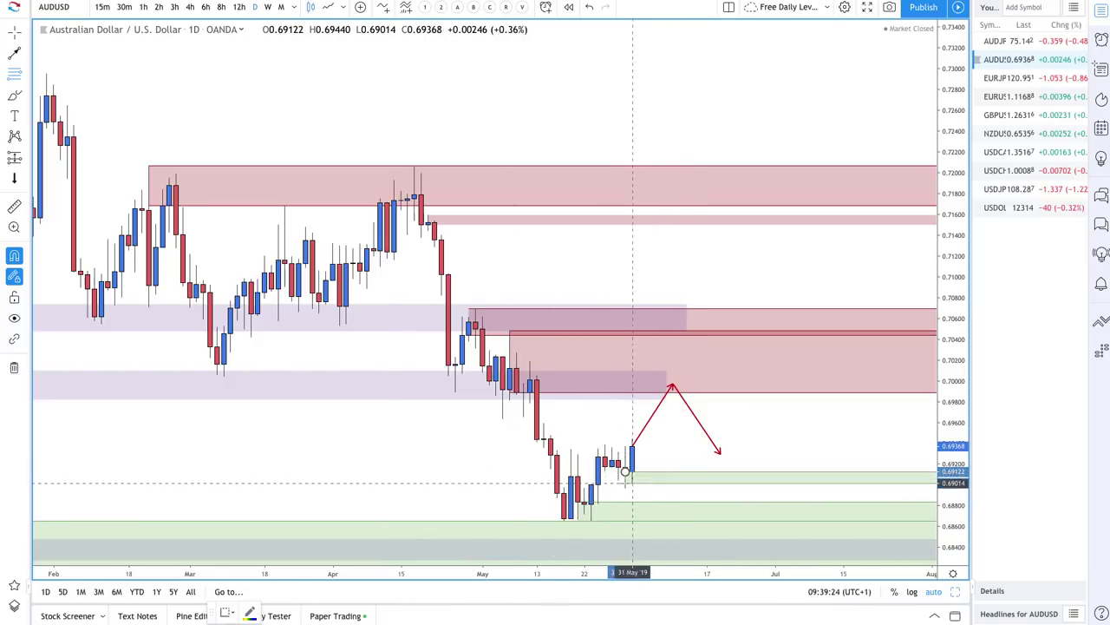
left_click(625, 484)
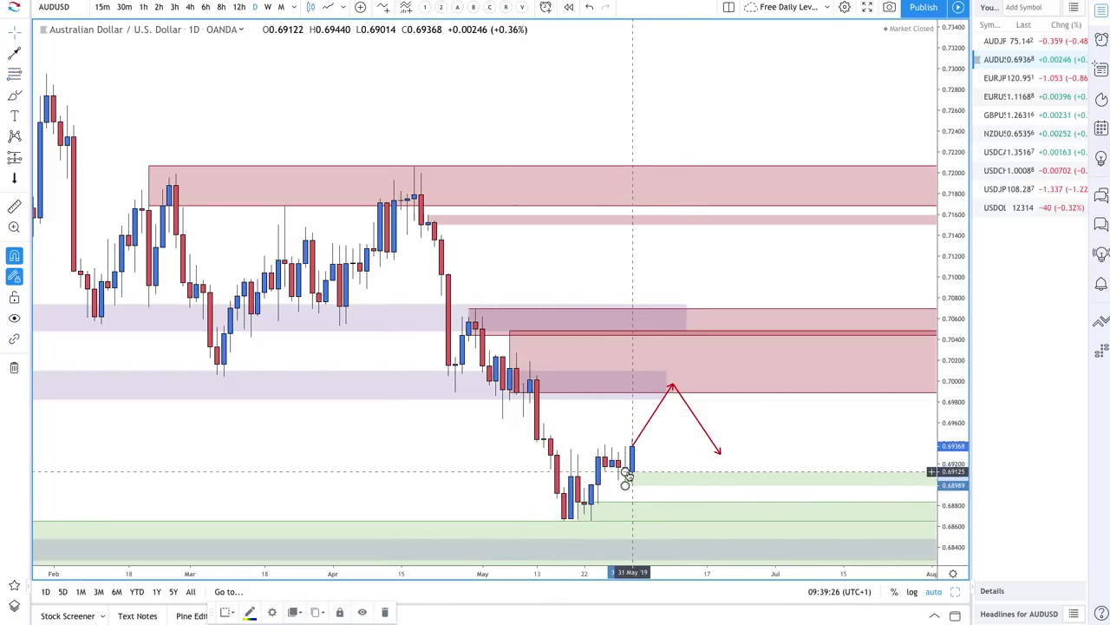
left_click_drag(625, 473, 624, 467)
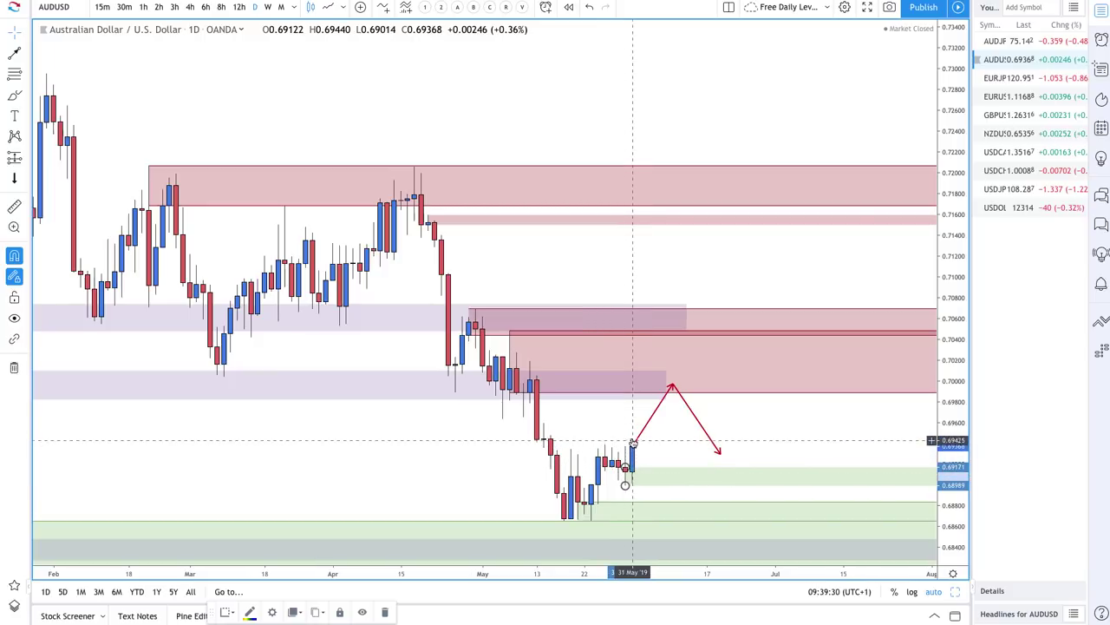
scroll(629, 468, "up", 5)
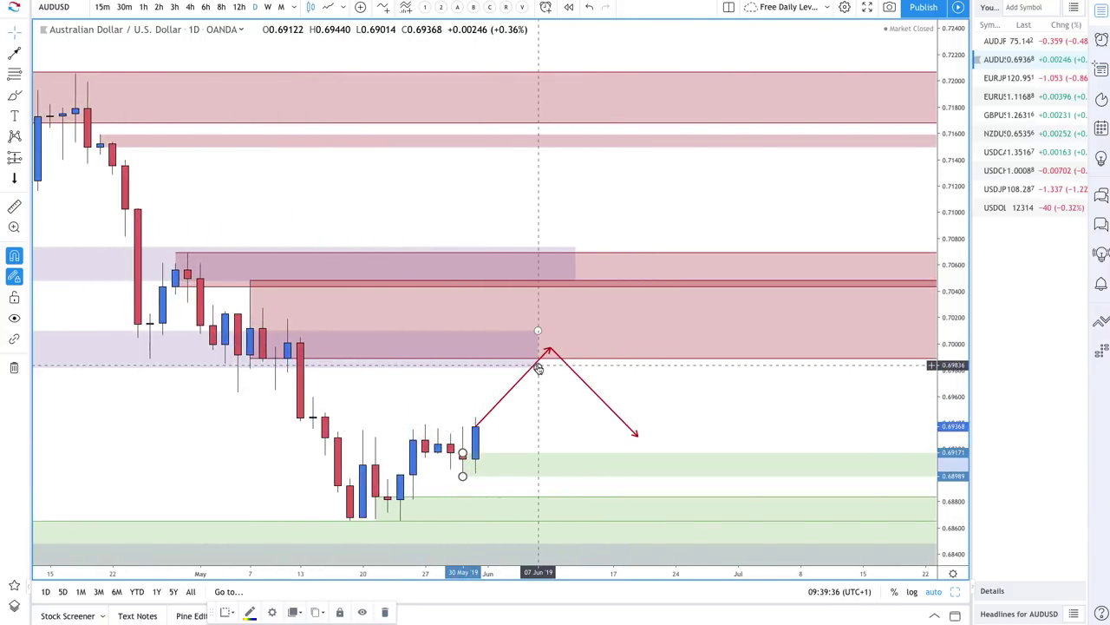
Extend the two purple AUDUSD zones around 0.7000 and 0.7060 so that both end on 25 June.
left_click_drag(538, 366, 687, 365)
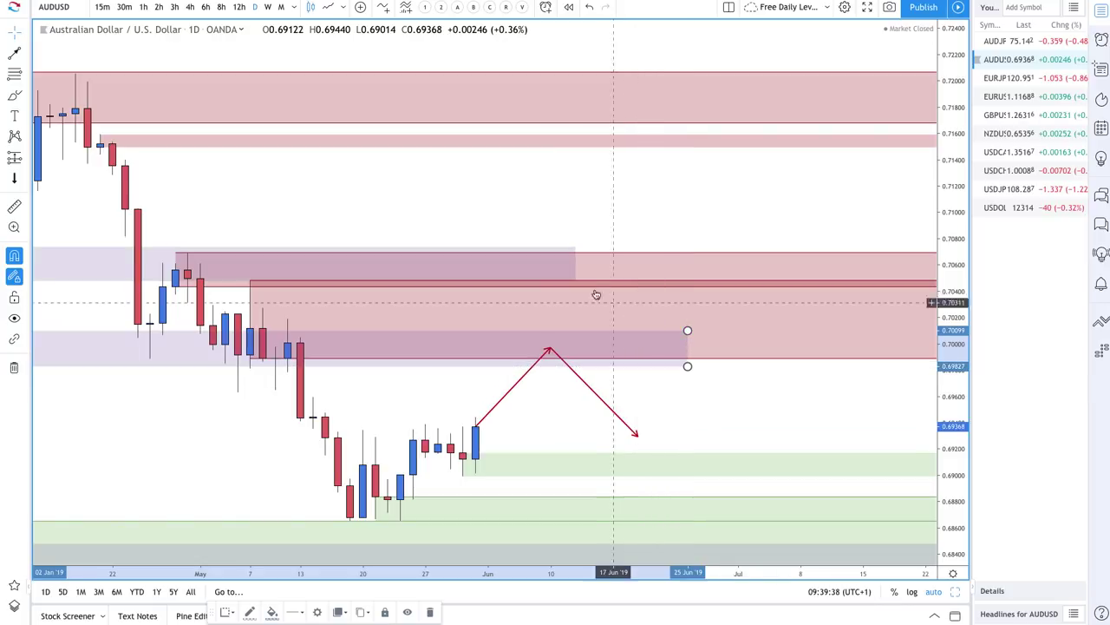
left_click_drag(575, 283, 687, 283)
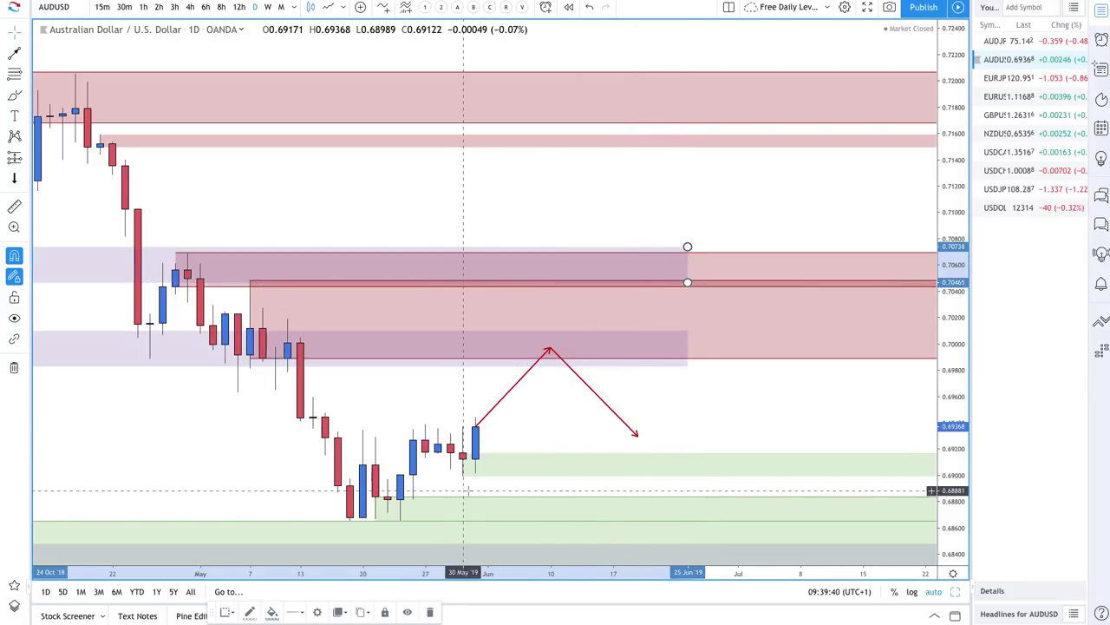
Draw an AUDUSD arrow from 0.68744 on 12 June up to 0.68955 on 18 June, inside the lower demand zone area.
scroll(473, 521, "down", 3)
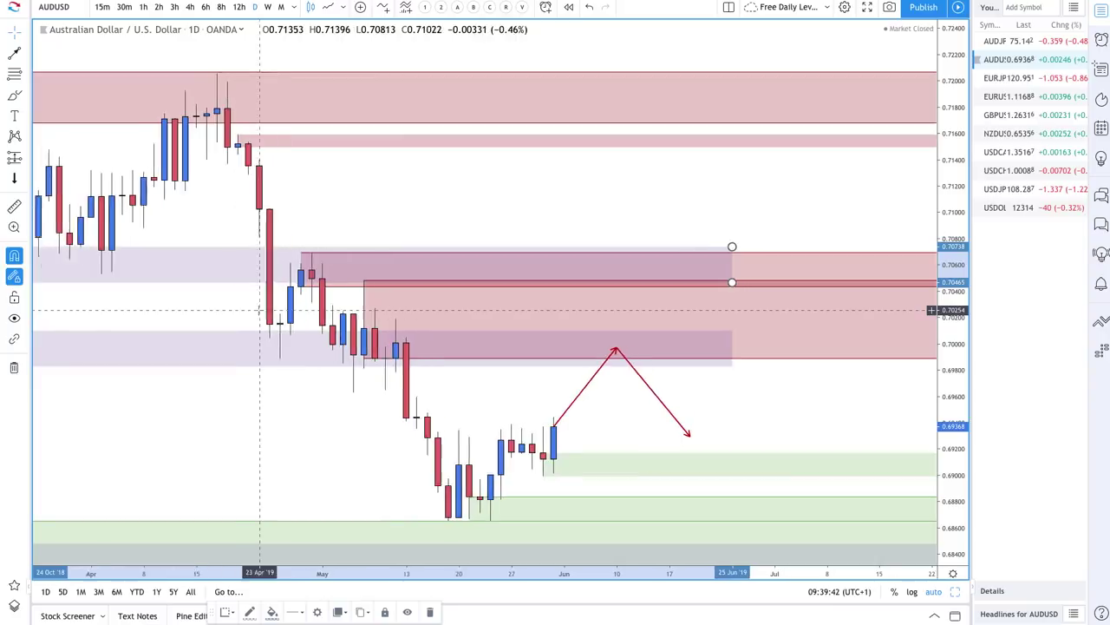
scroll(260, 310, "up", 2)
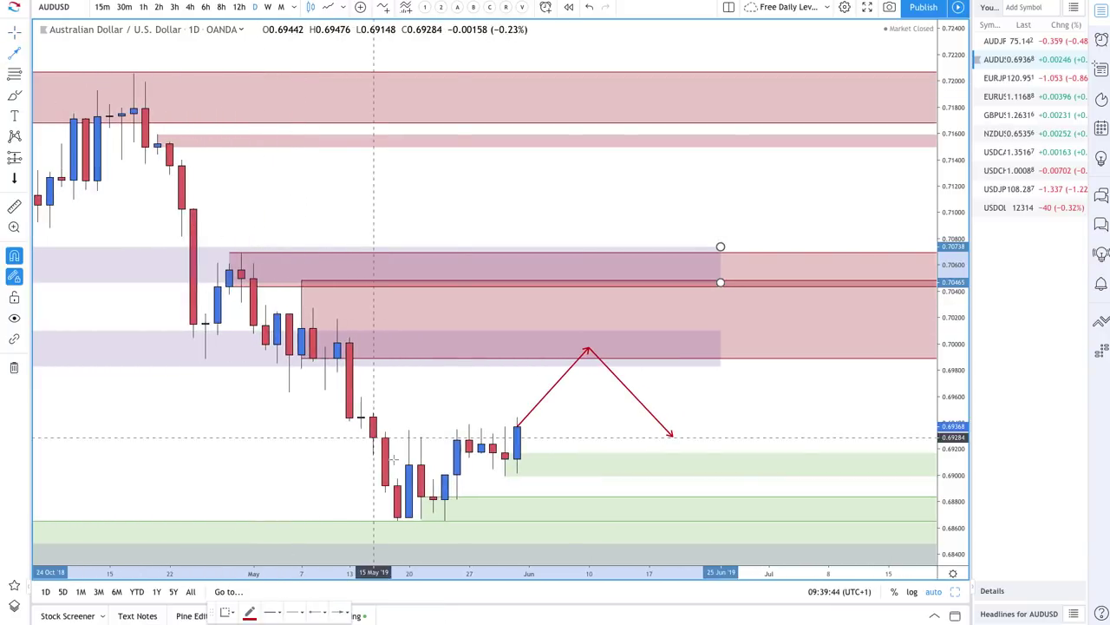
left_click(613, 508)
left_click(660, 481)
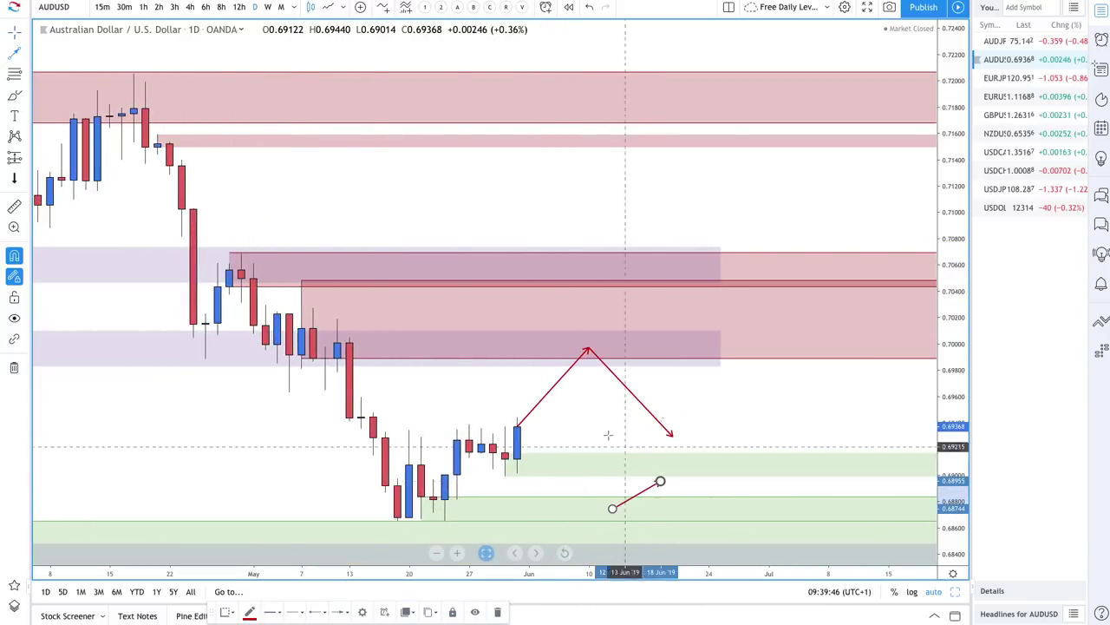
scroll(563, 338, "down", 3)
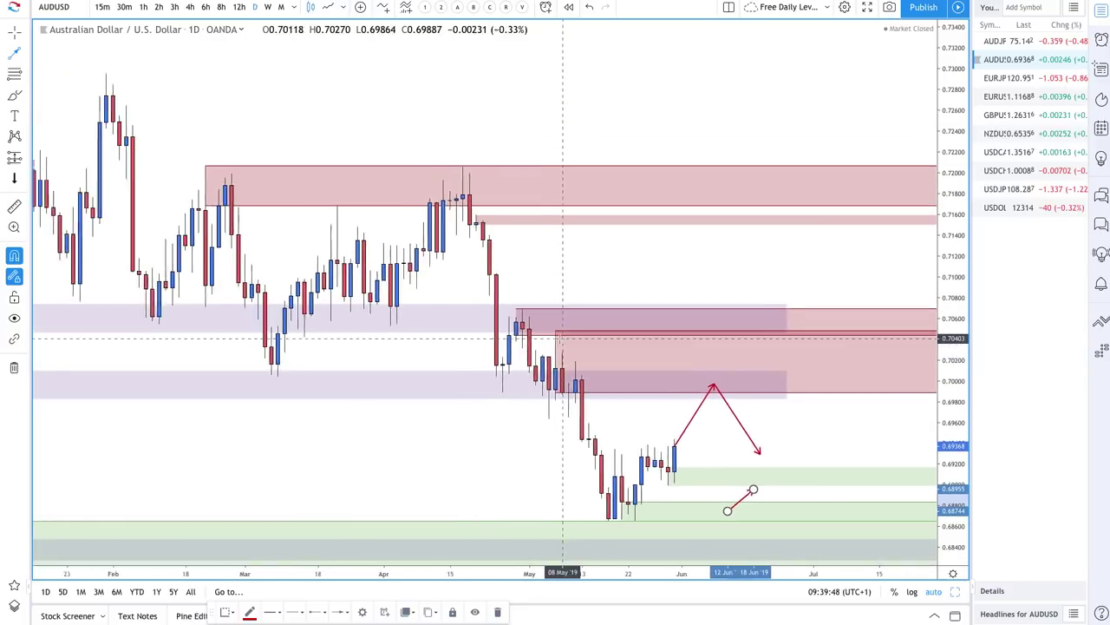
scroll(563, 338, "up", 1)
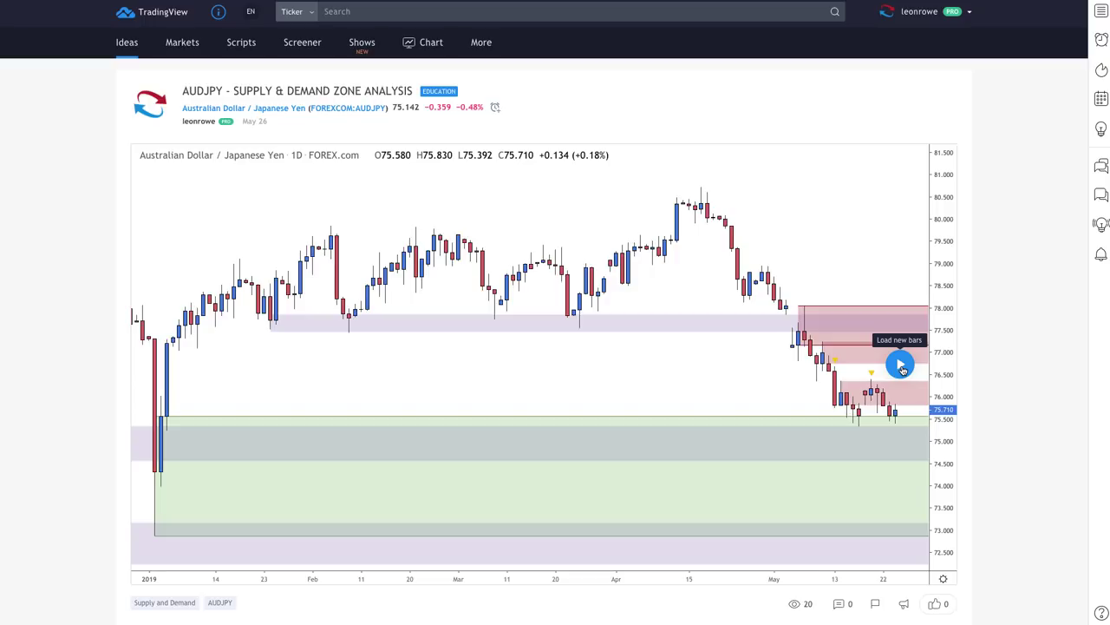
Play forward the published AUDJPY supply and demand zone analysis and open the AUDJPY chart.
left_click(903, 368)
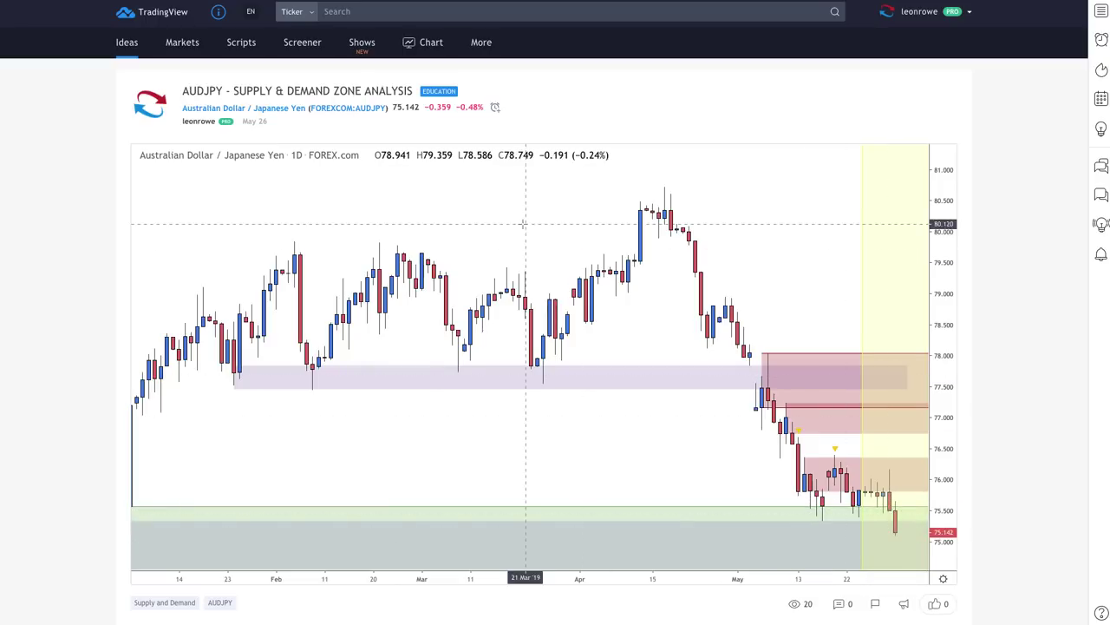
mouse_move(294, 52)
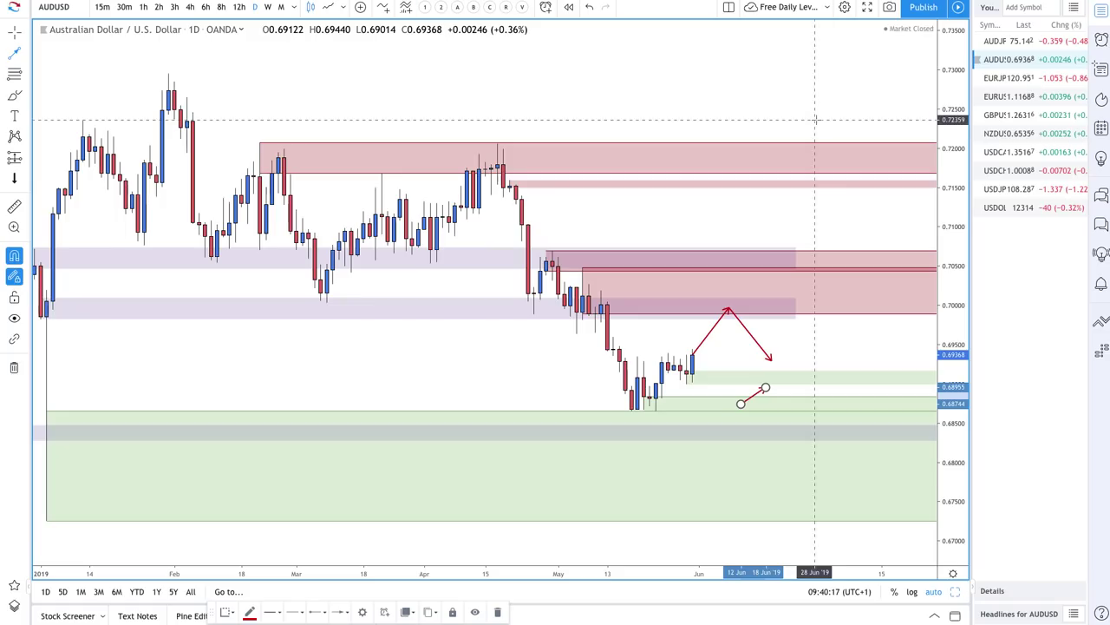
key("Up")
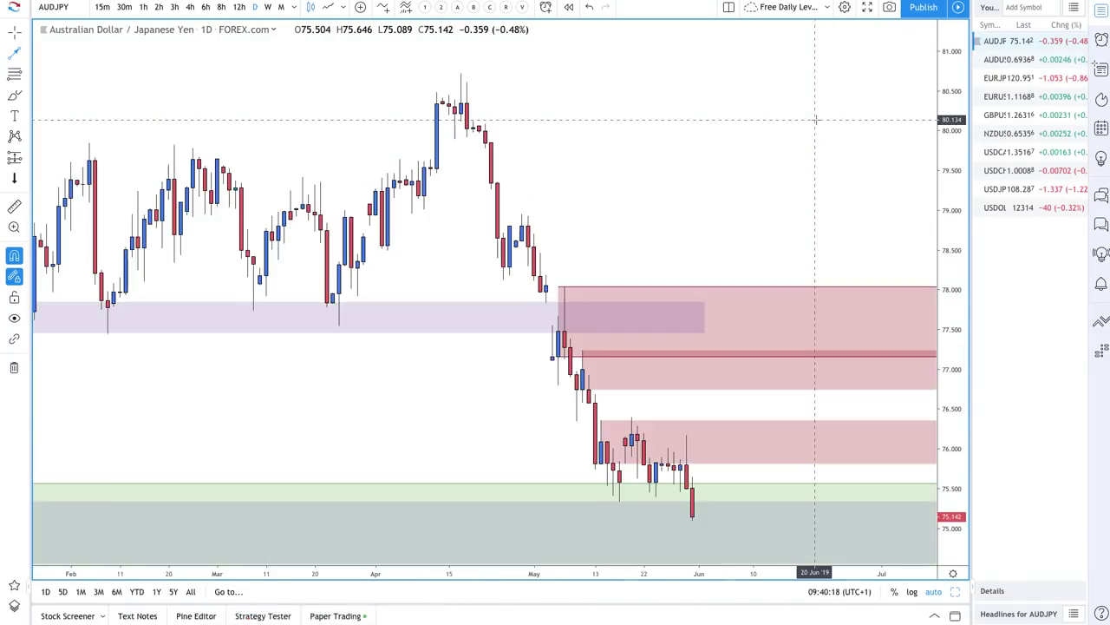
Lower the AUDJPY demand zone's upper edge to 75.241 and reshape the lowest supply zone to start on 20 May between 76.392 and 75.731.
scroll(738, 372, "up", 1)
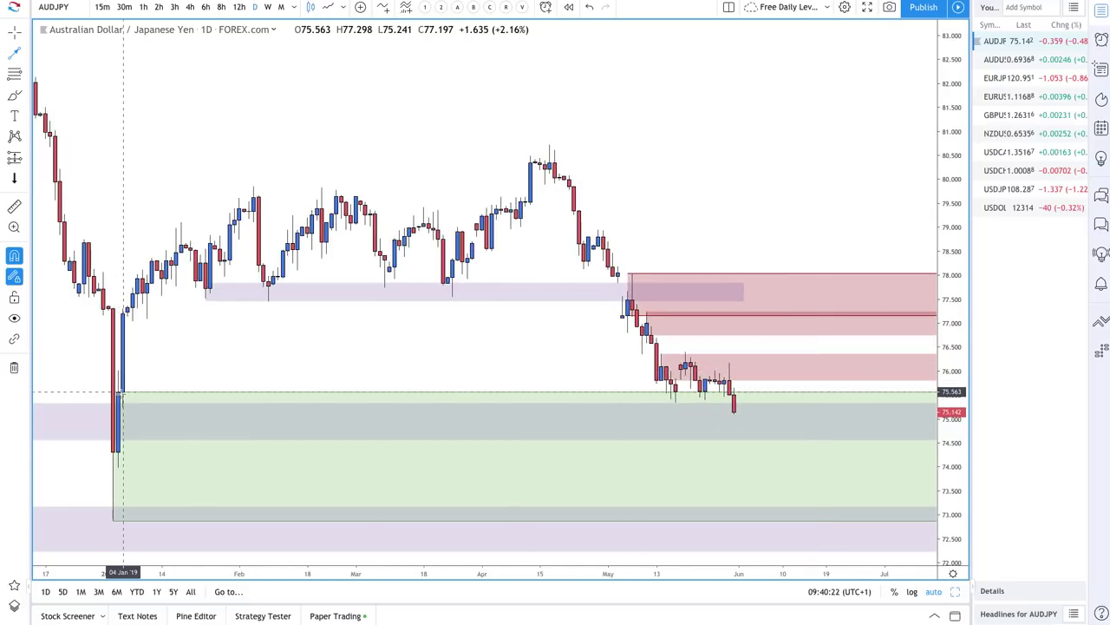
left_click_drag(123, 392, 123, 407)
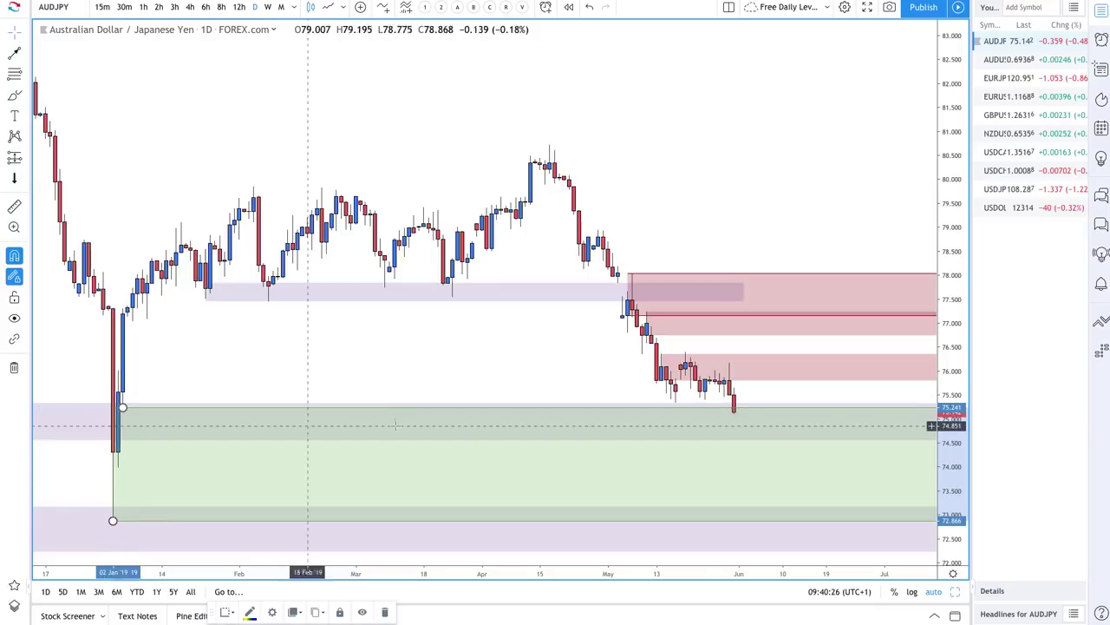
scroll(710, 422, "up", 5)
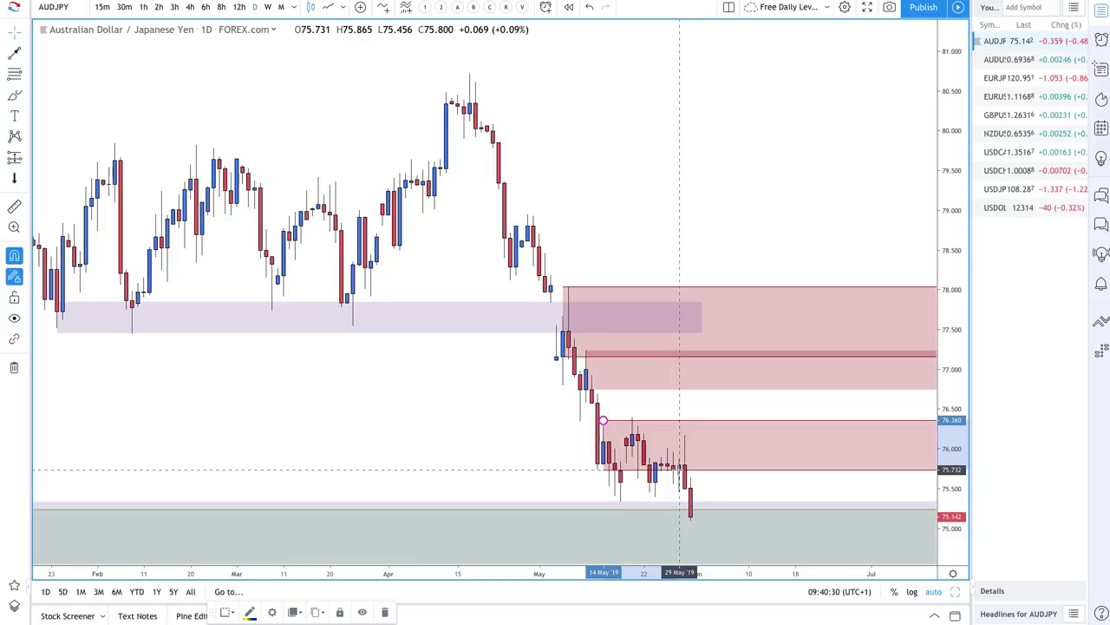
left_click(680, 469)
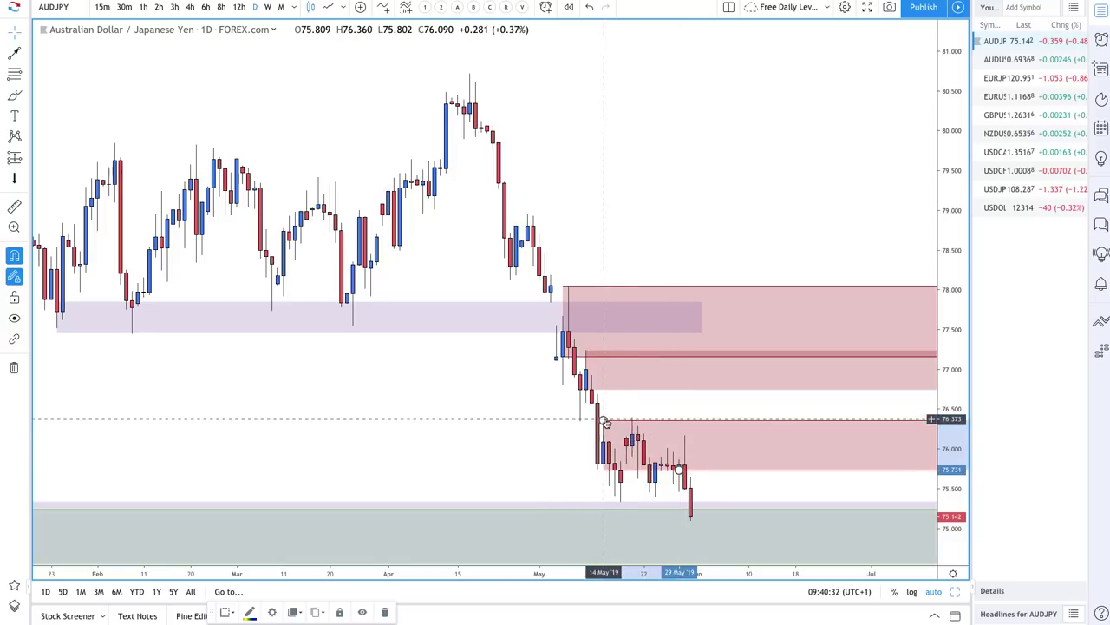
left_click_drag(605, 421, 627, 418)
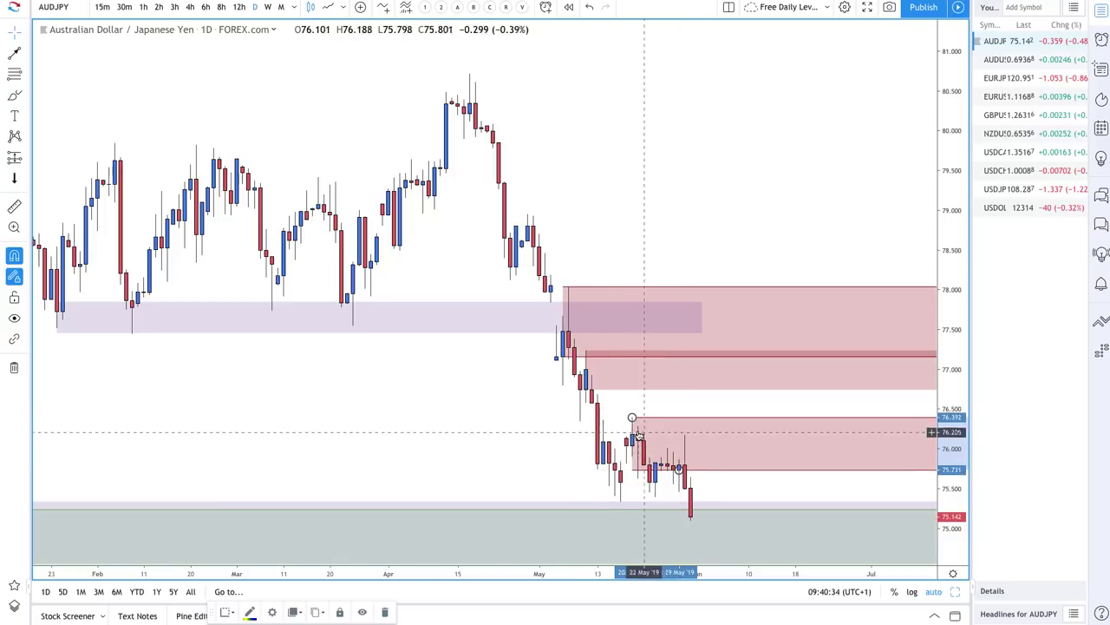
On the 4-hour AUDJPY chart, draw arrows from 75.148 on 31 May up to 76.256 on 3 June and down to 75.337.
scroll(634, 425, "down", 3)
scroll(639, 434, "down", 1)
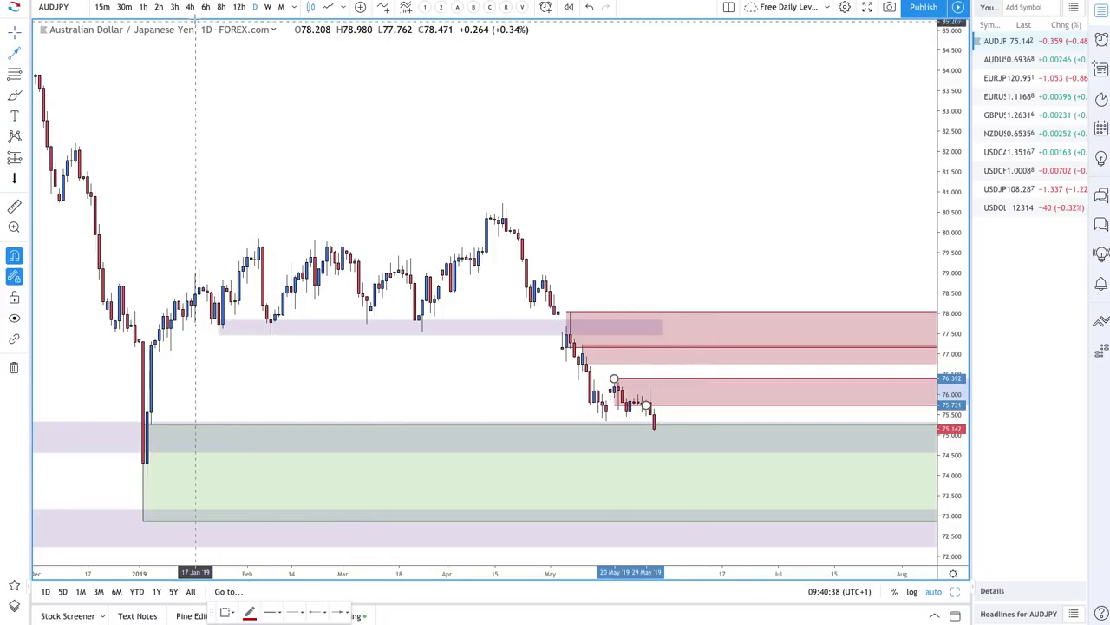
left_click(190, 7)
scroll(587, 322, "up", 2)
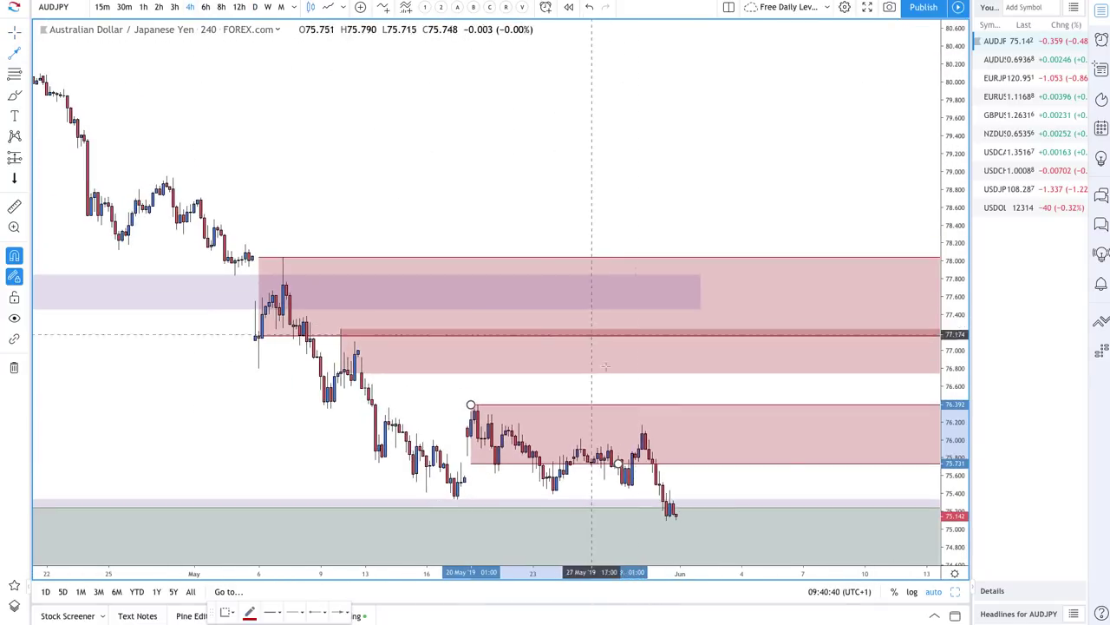
left_click(25, 52)
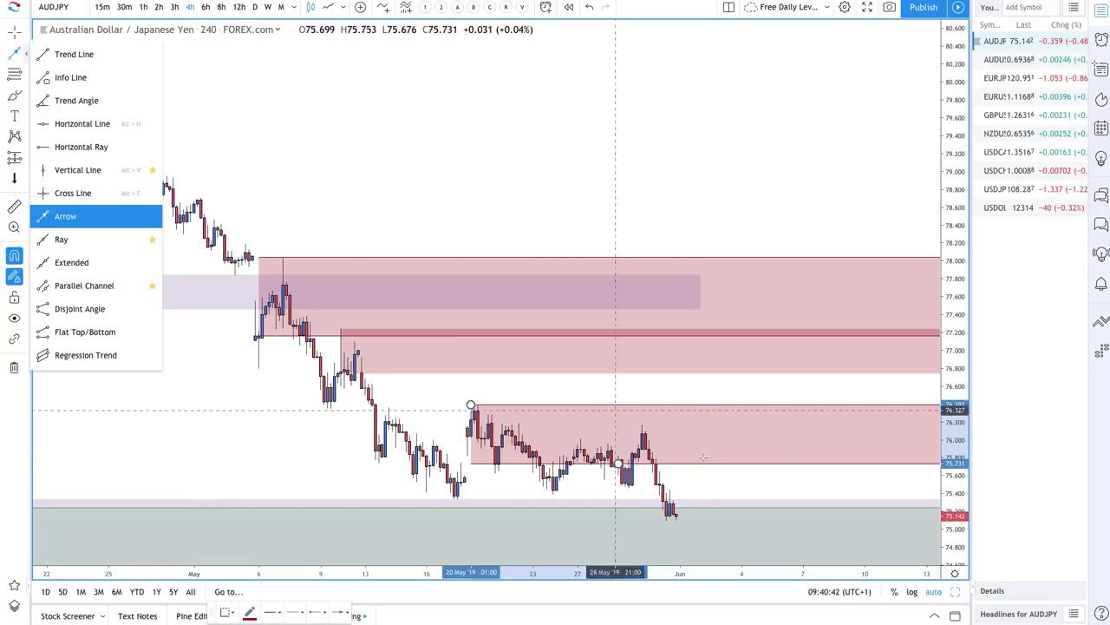
left_click(669, 512)
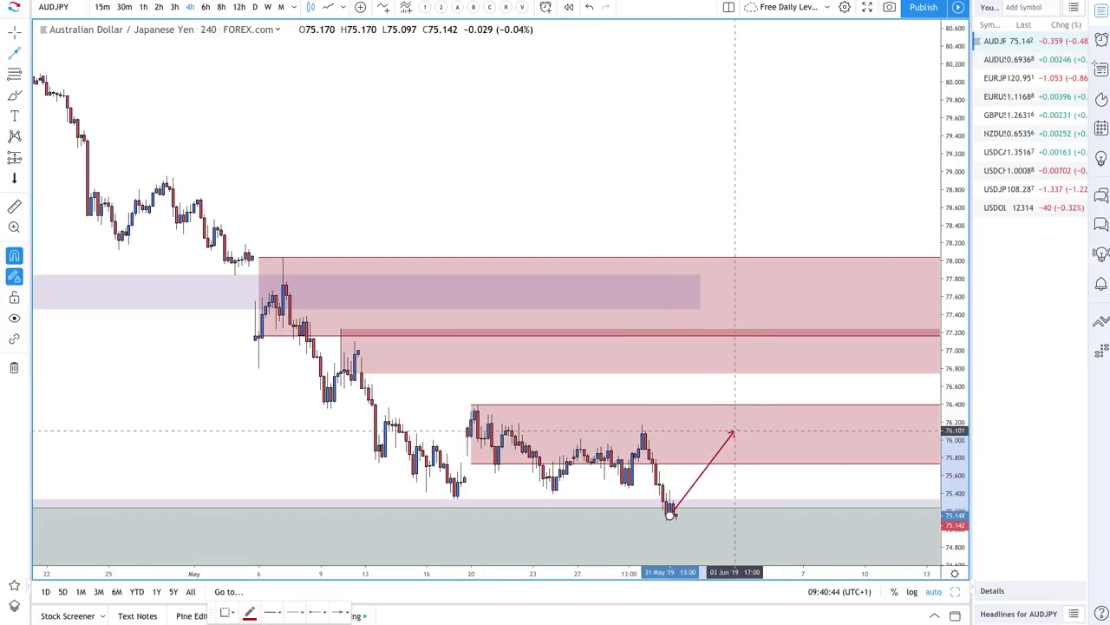
left_click(733, 420)
double_click(778, 496)
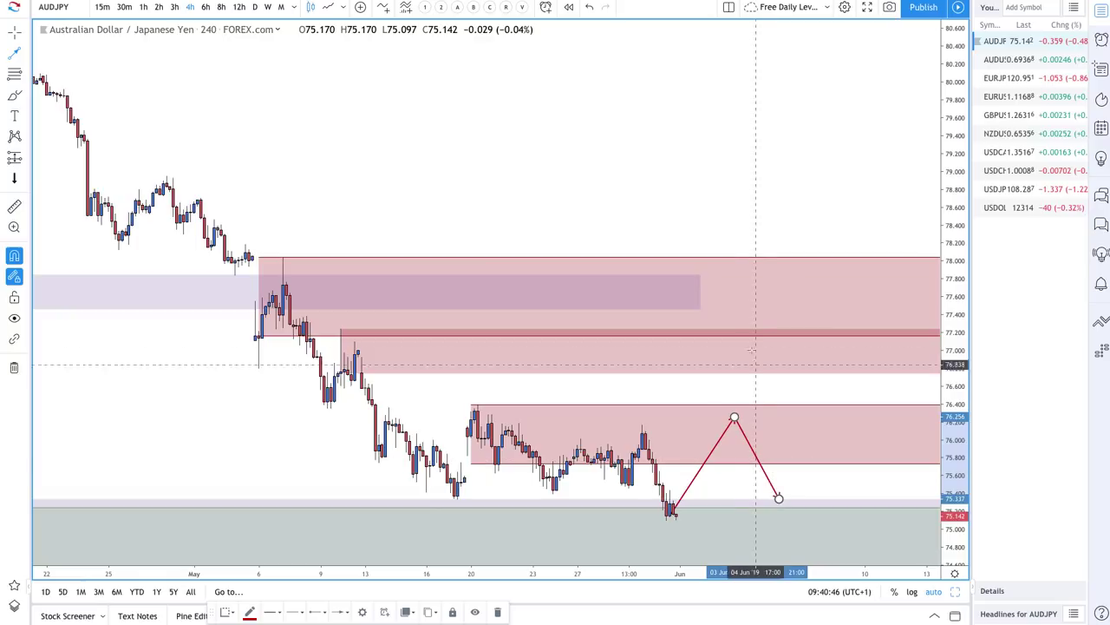
Draw a falling AUDJPY arrow from 77.136 on 4 June to 75.881 on 7 June and return to the daily timeframe.
left_click_drag(747, 338, 813, 449)
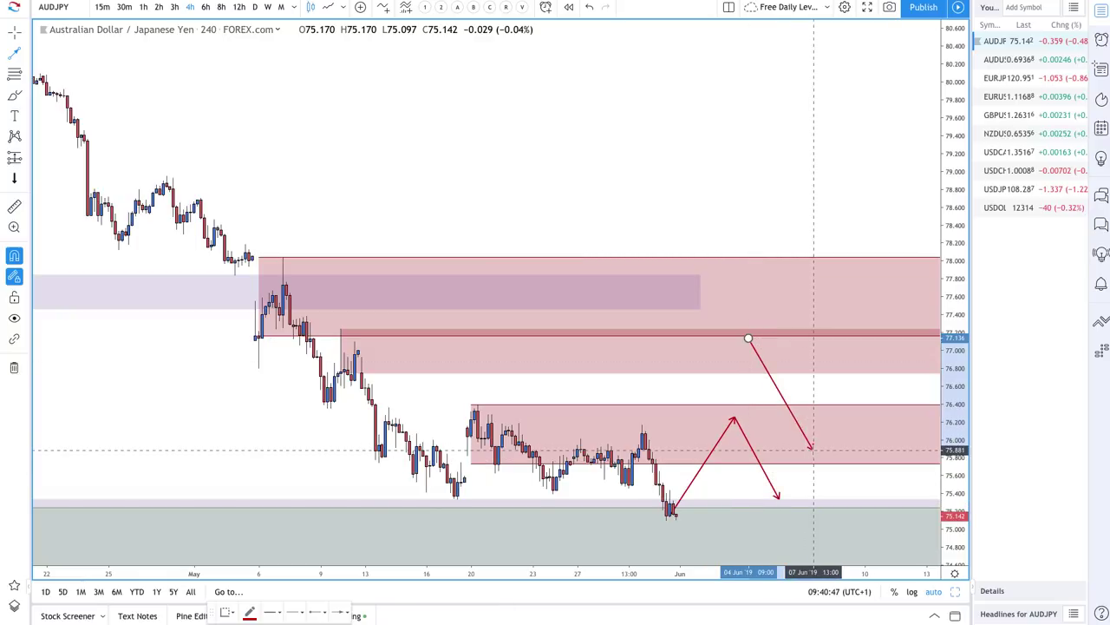
left_click(252, 7)
Draw AUDJPY arrows from 74.879 on 5 June up to 76.040 on 17 June and from 75.142 on 31 May down to 74.835 on 3 June.
scroll(473, 199, "up", 3)
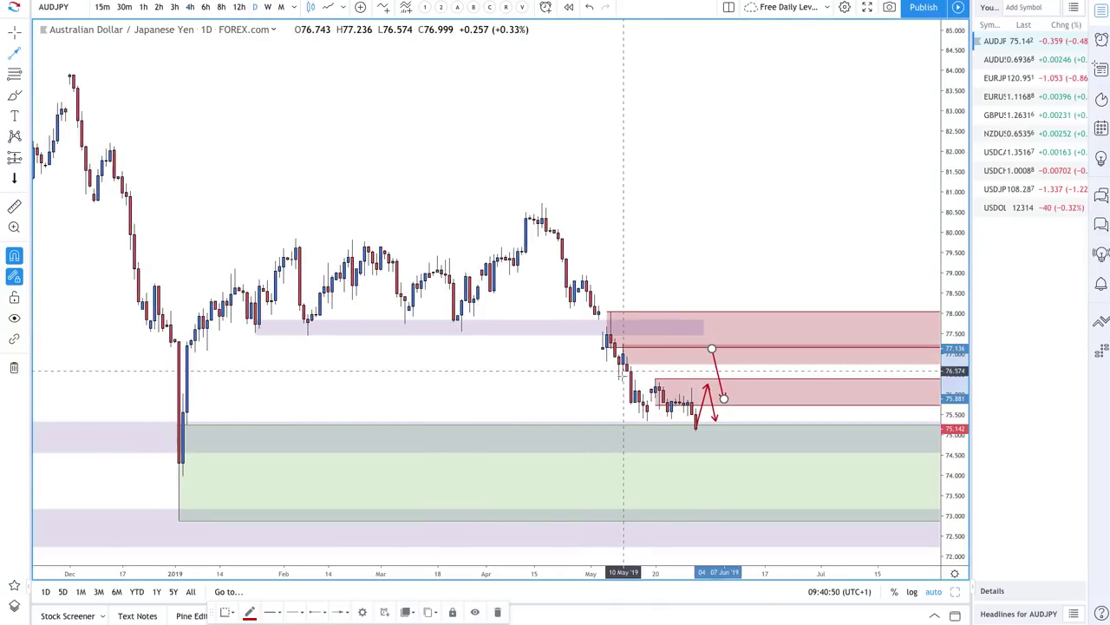
scroll(709, 503, "down", 5)
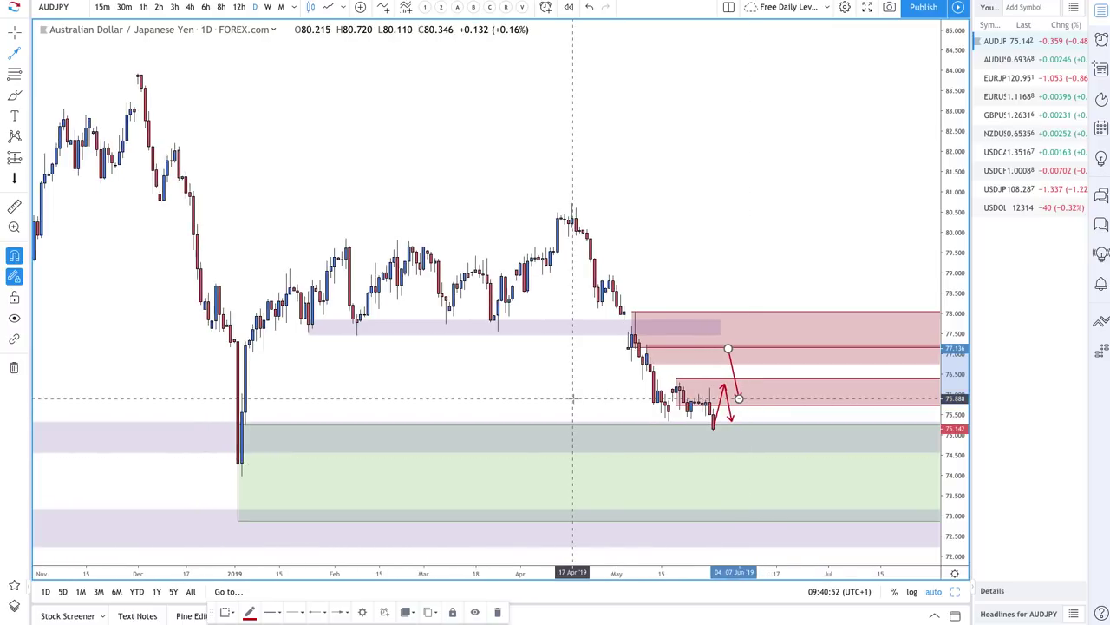
scroll(573, 399, "down", 5)
scroll(573, 399, "up", 5)
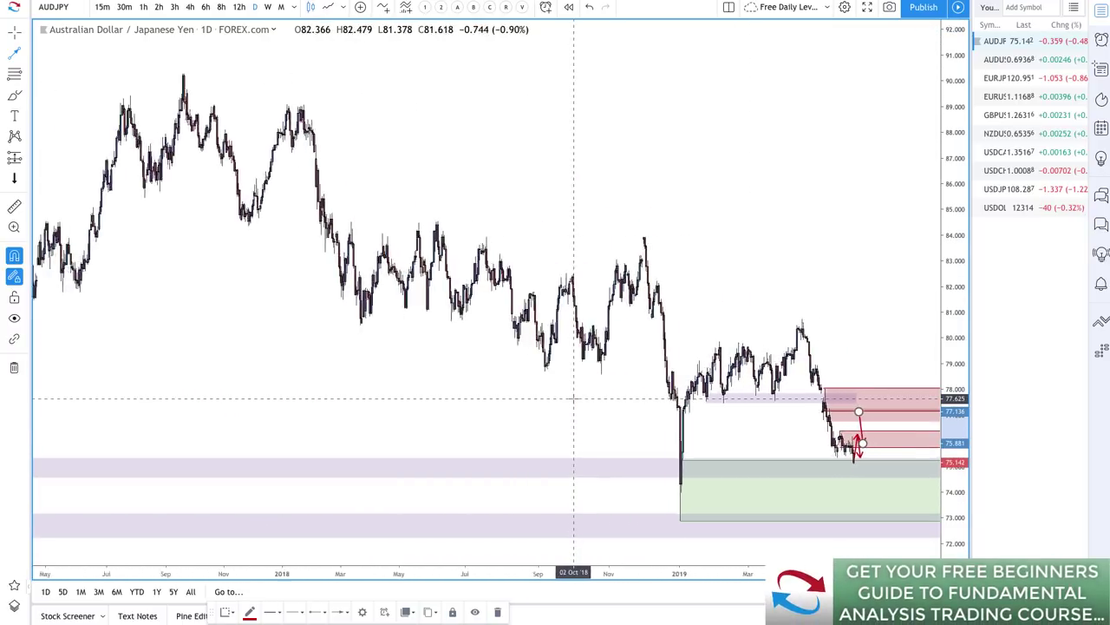
scroll(573, 399, "up", 3)
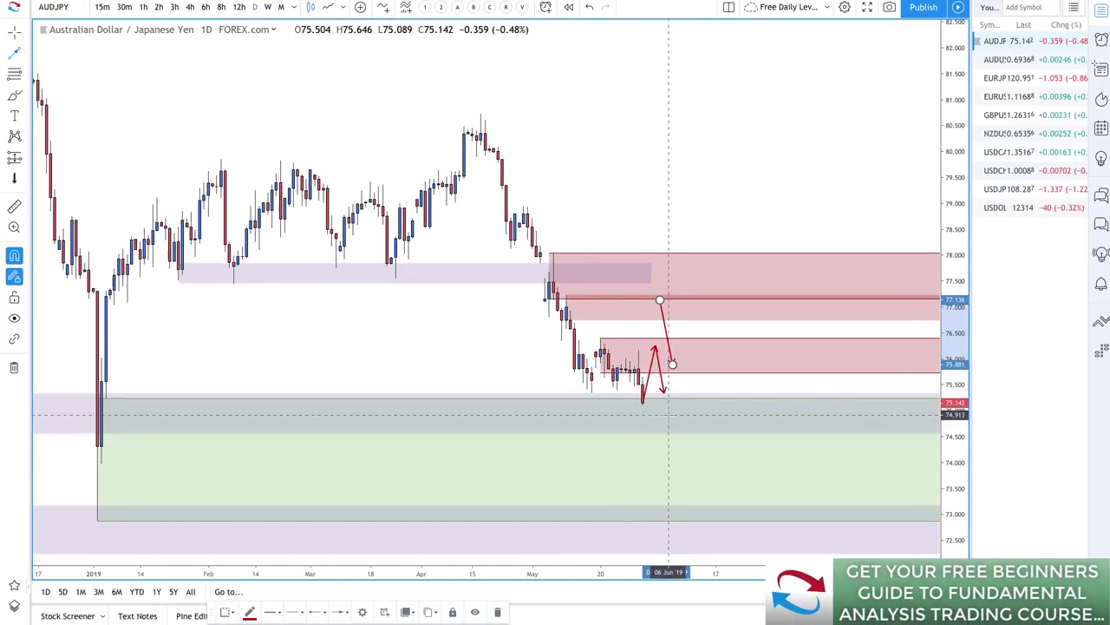
left_click(663, 417)
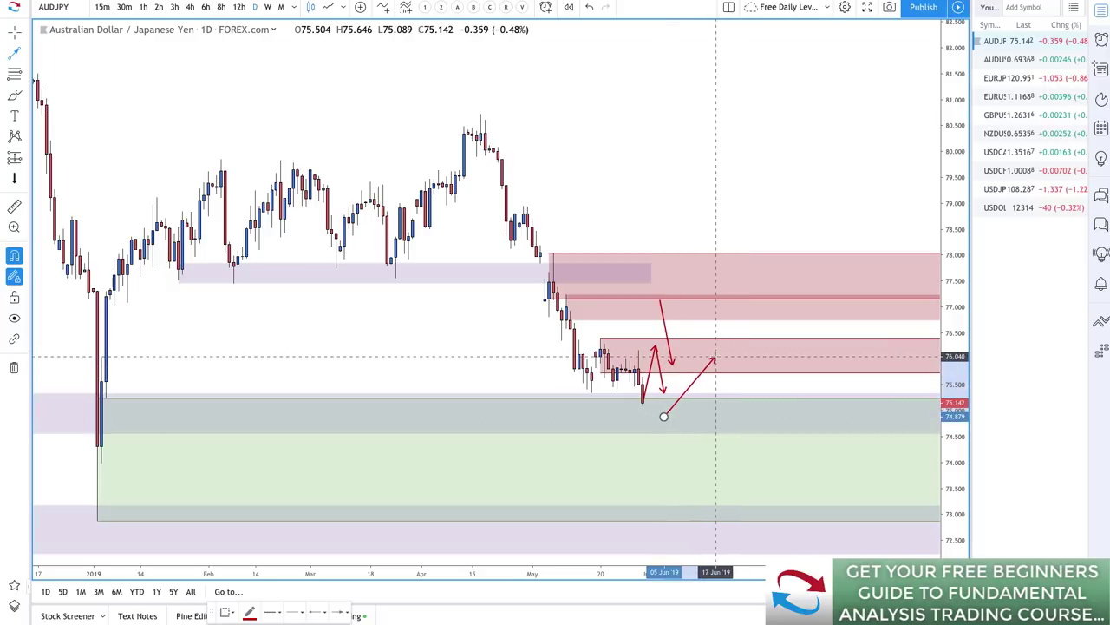
left_click(715, 357)
left_click(643, 402)
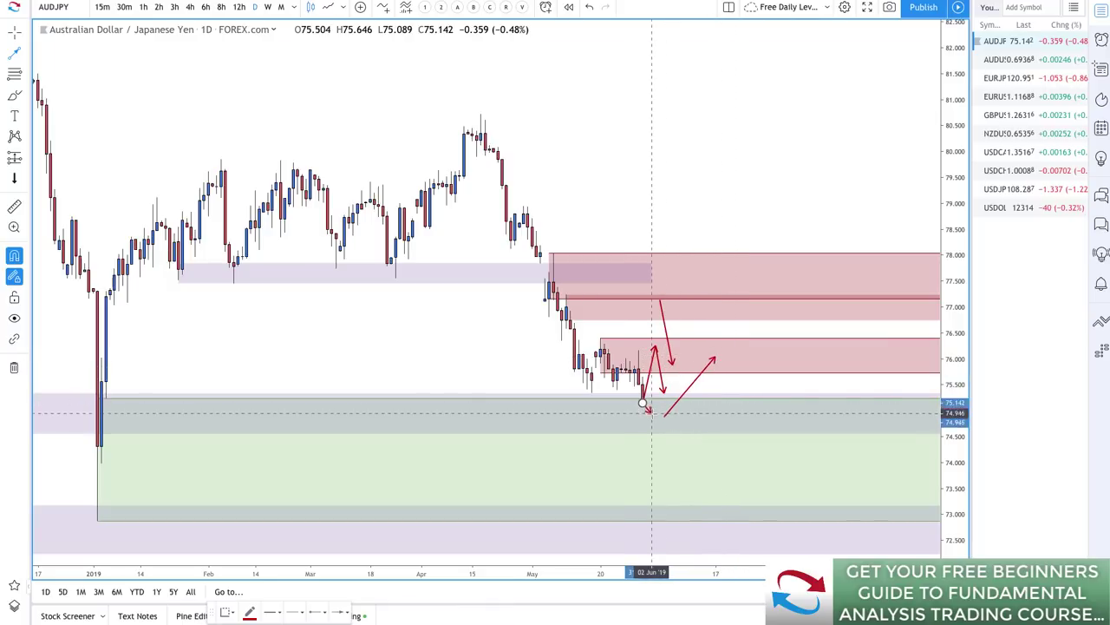
left_click(654, 418)
scroll(660, 418, "up", 4)
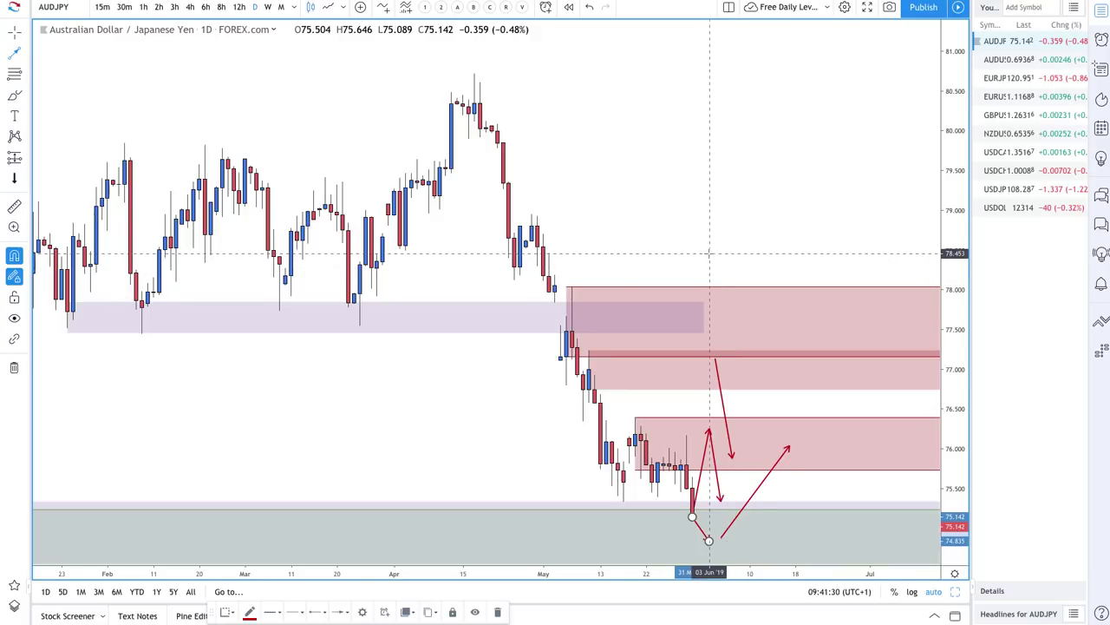
scroll(710, 253, "up", 5)
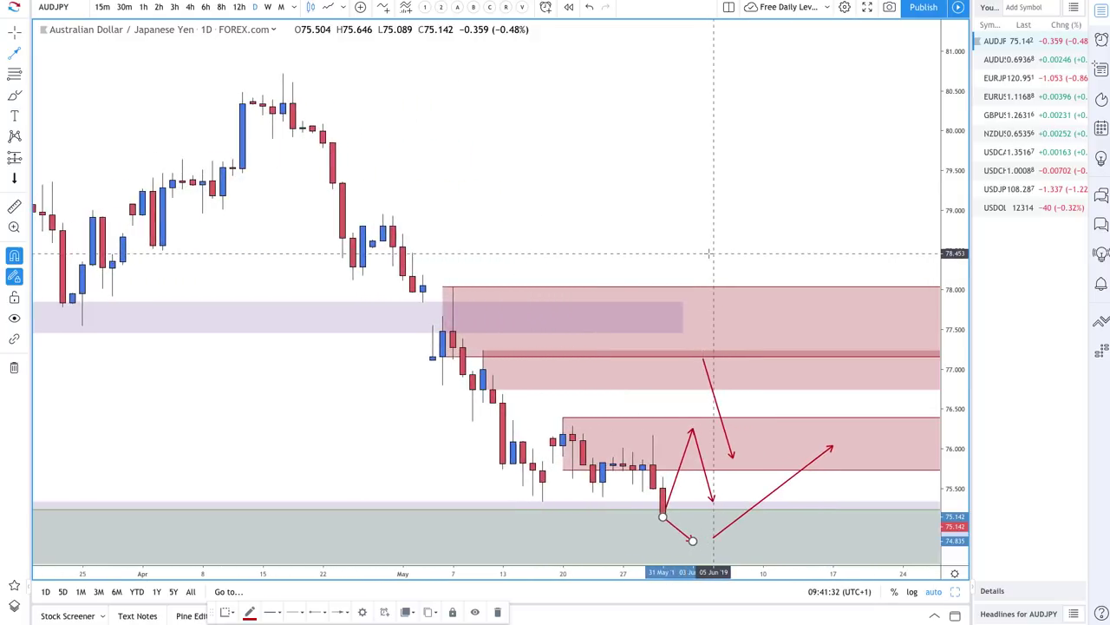